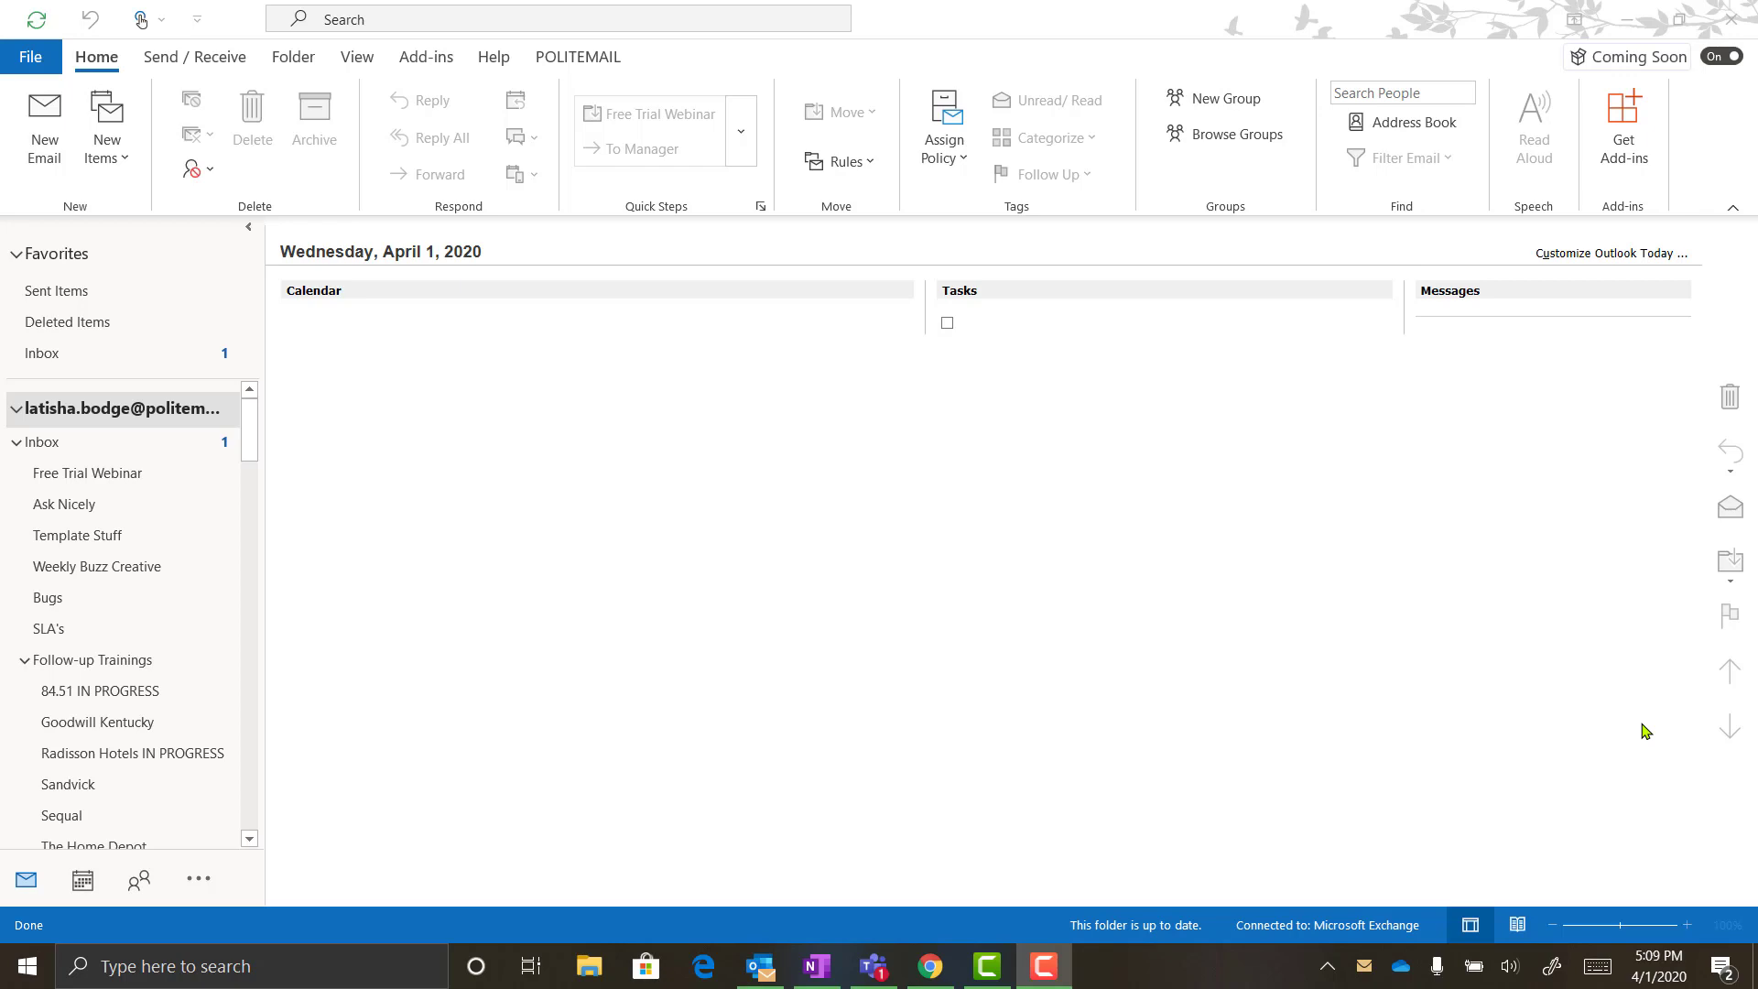
Step: Create a new email, search the PoliteMail pages for covid, and insert the second COVID-19 Aggregate Outbox template into it
click(63, 146)
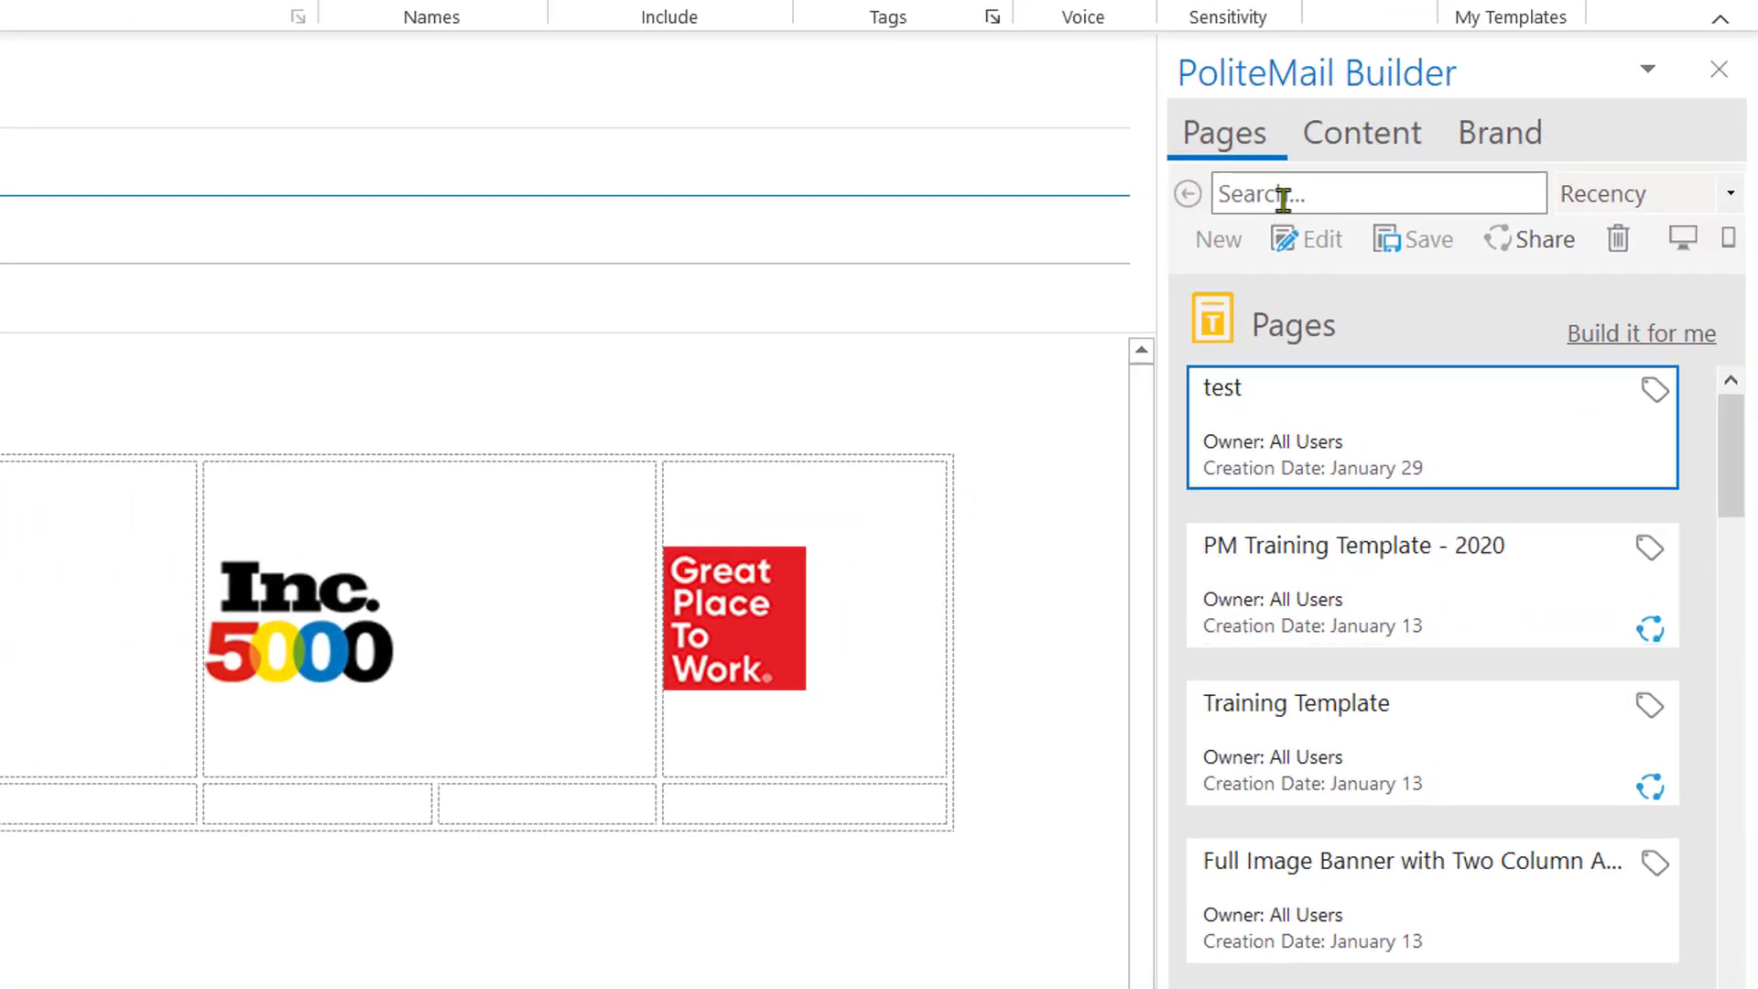
click(1283, 199)
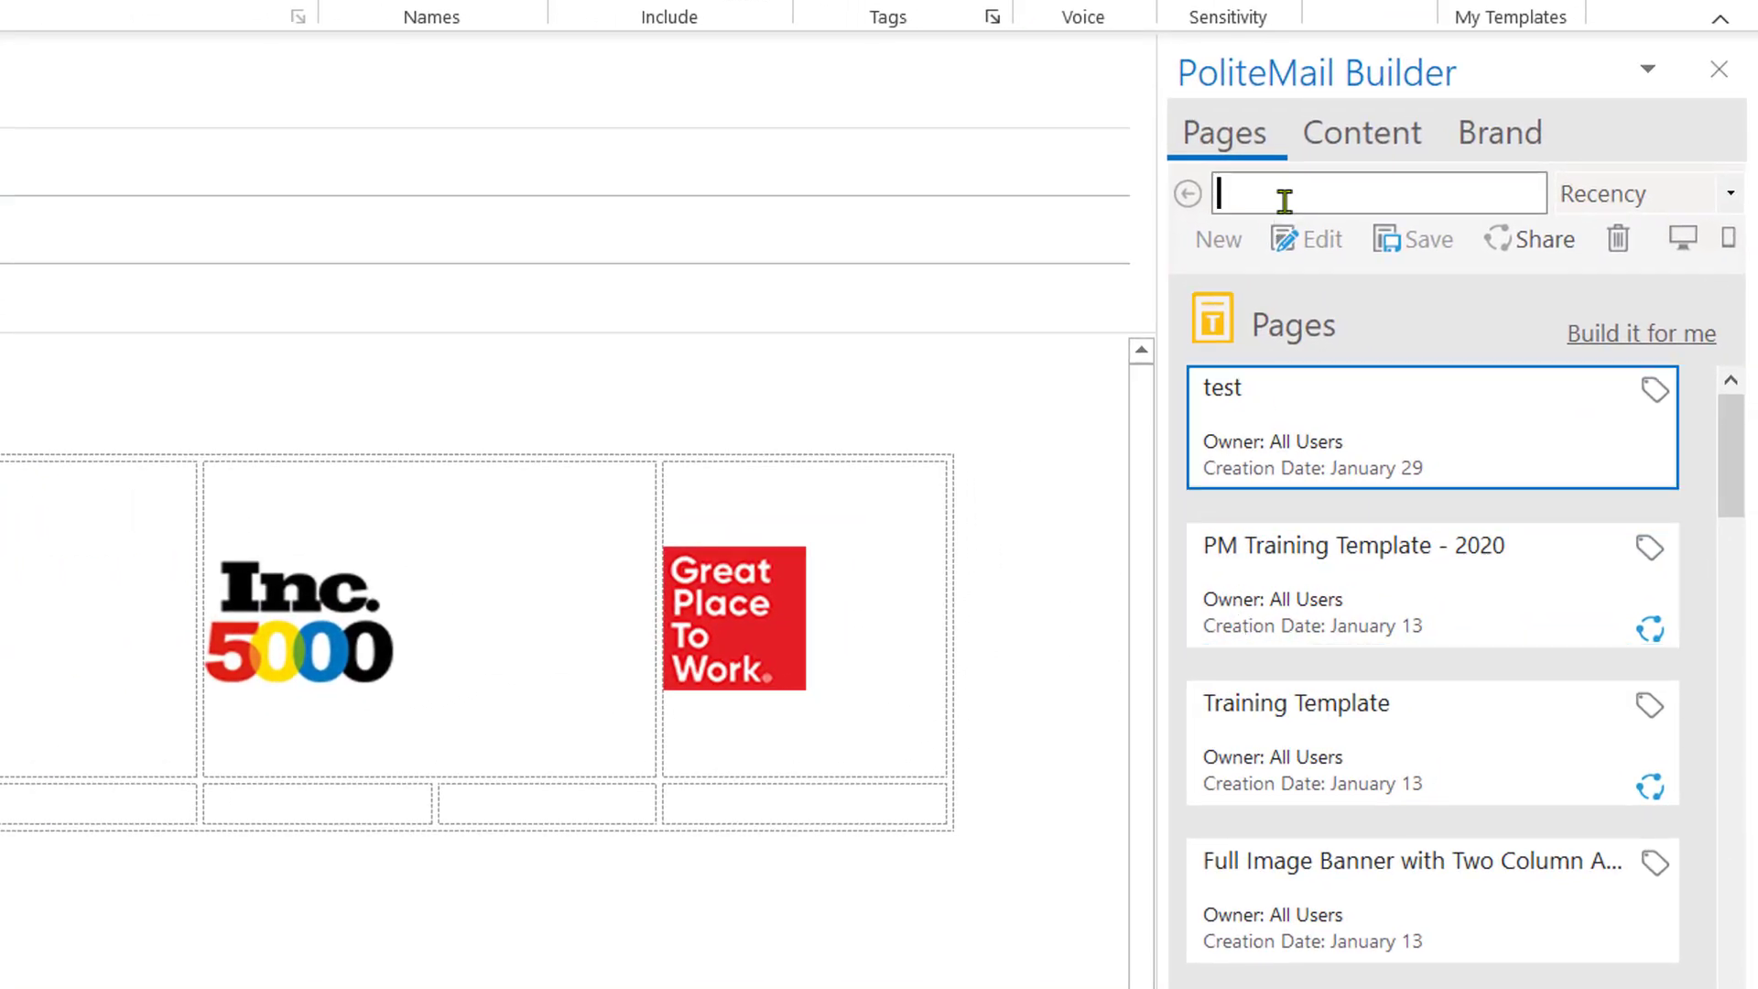
text(covid)
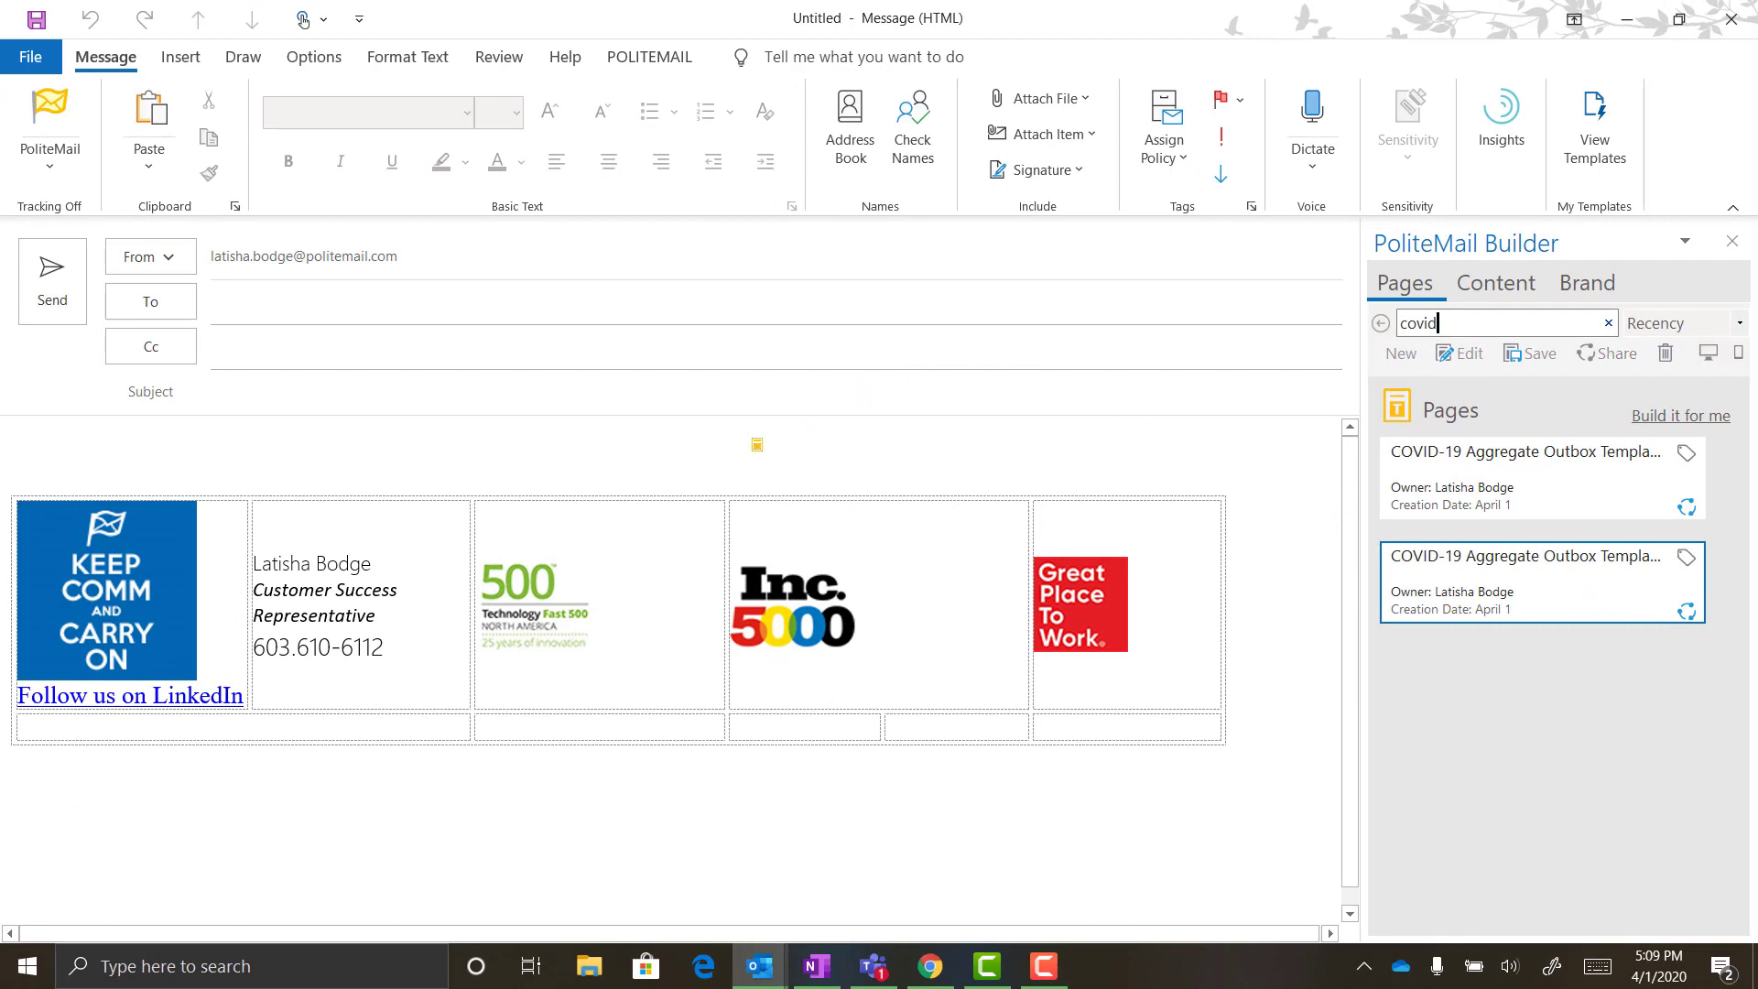
double_click(1638, 618)
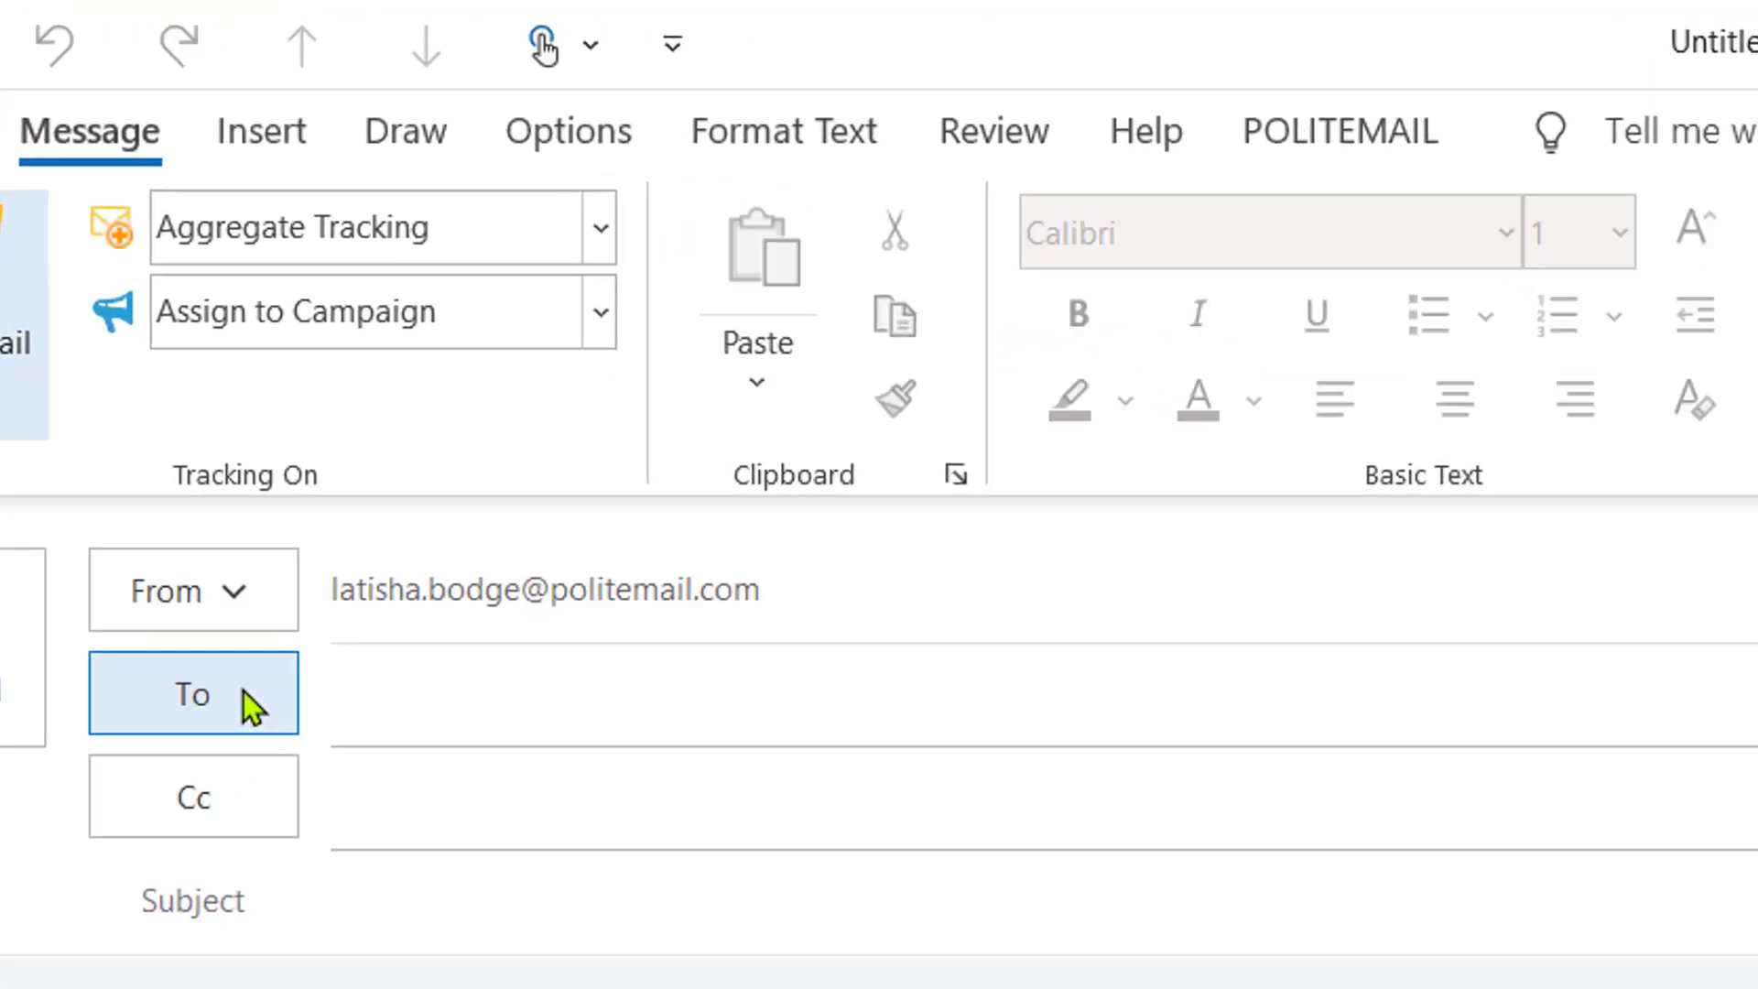
Step: Find the All Employees group in the Global Address List by searching for all, and add it as the email's recipient
click(369, 644)
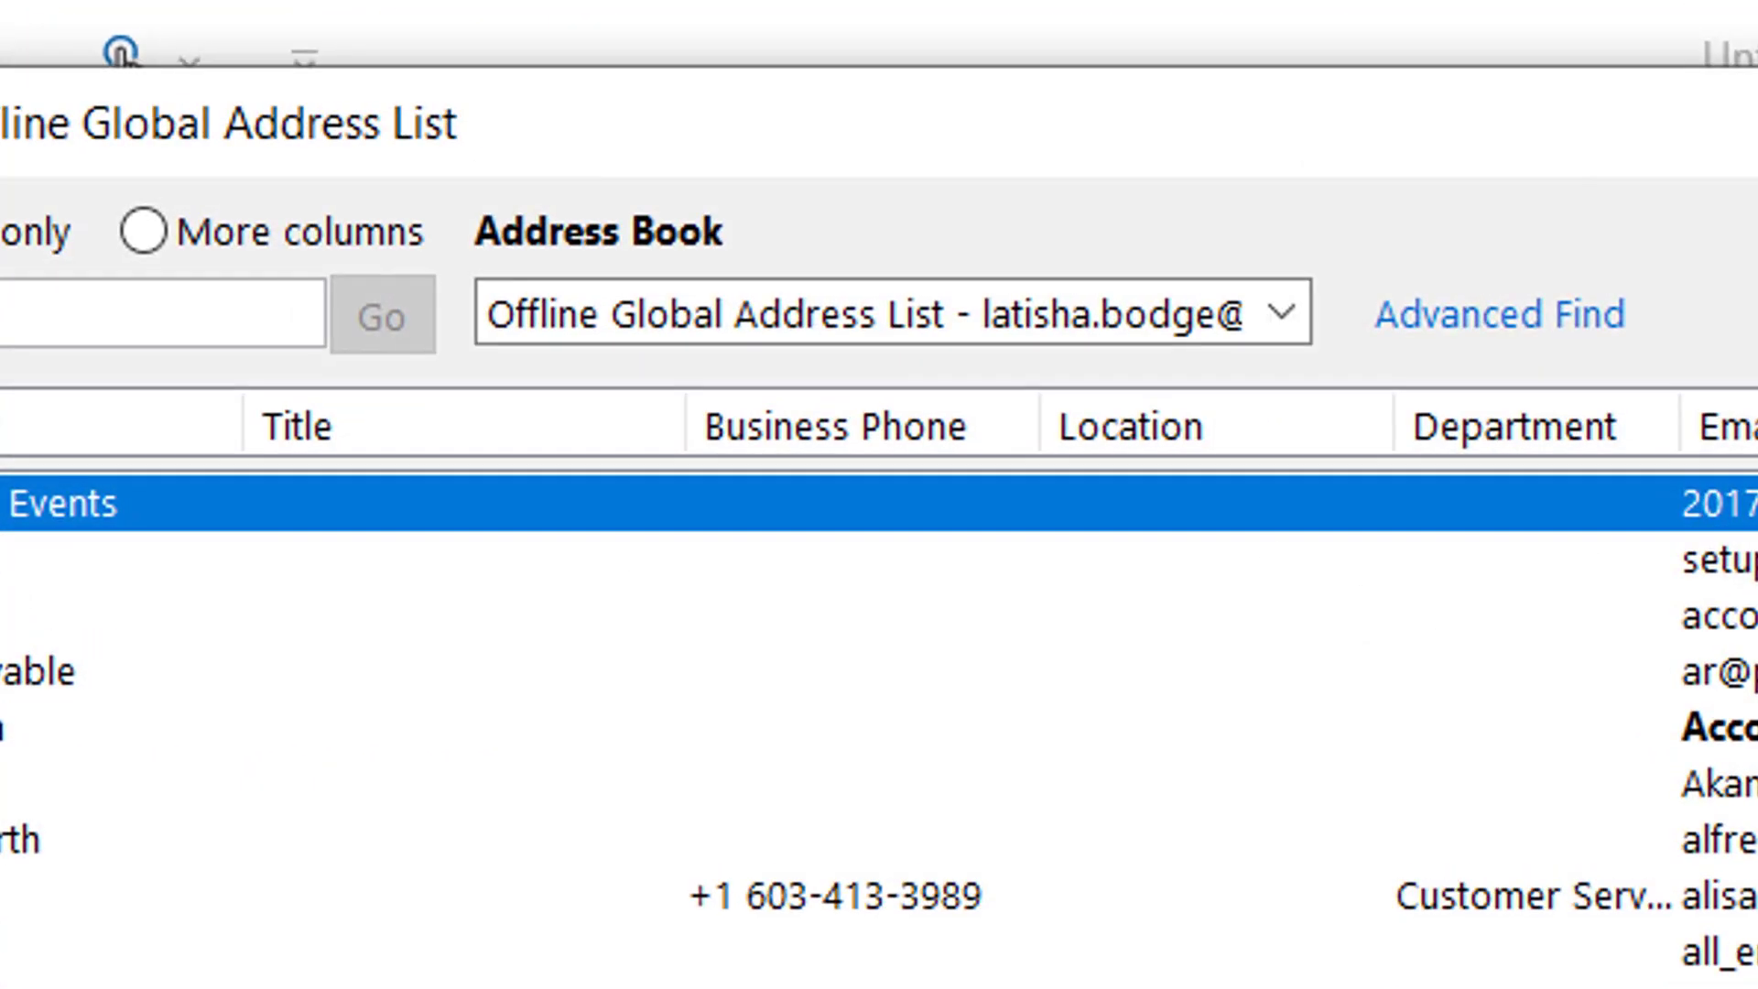
click(1280, 313)
click(1172, 577)
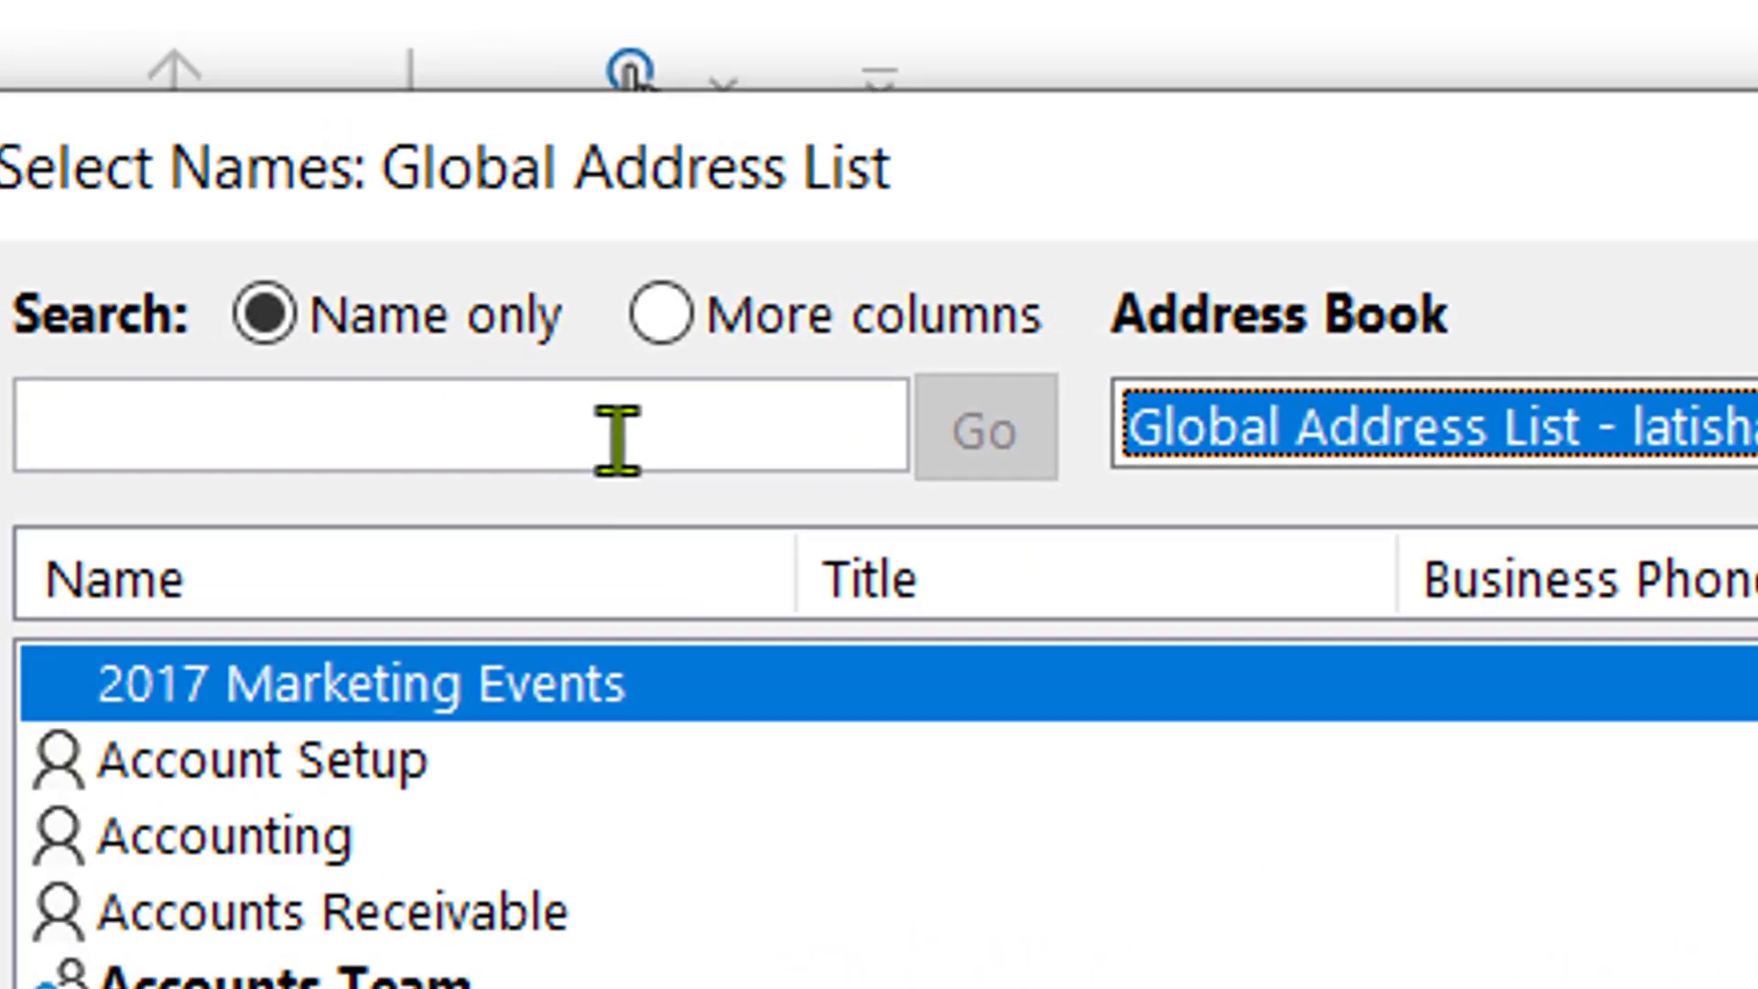
click(111, 329)
text(all)
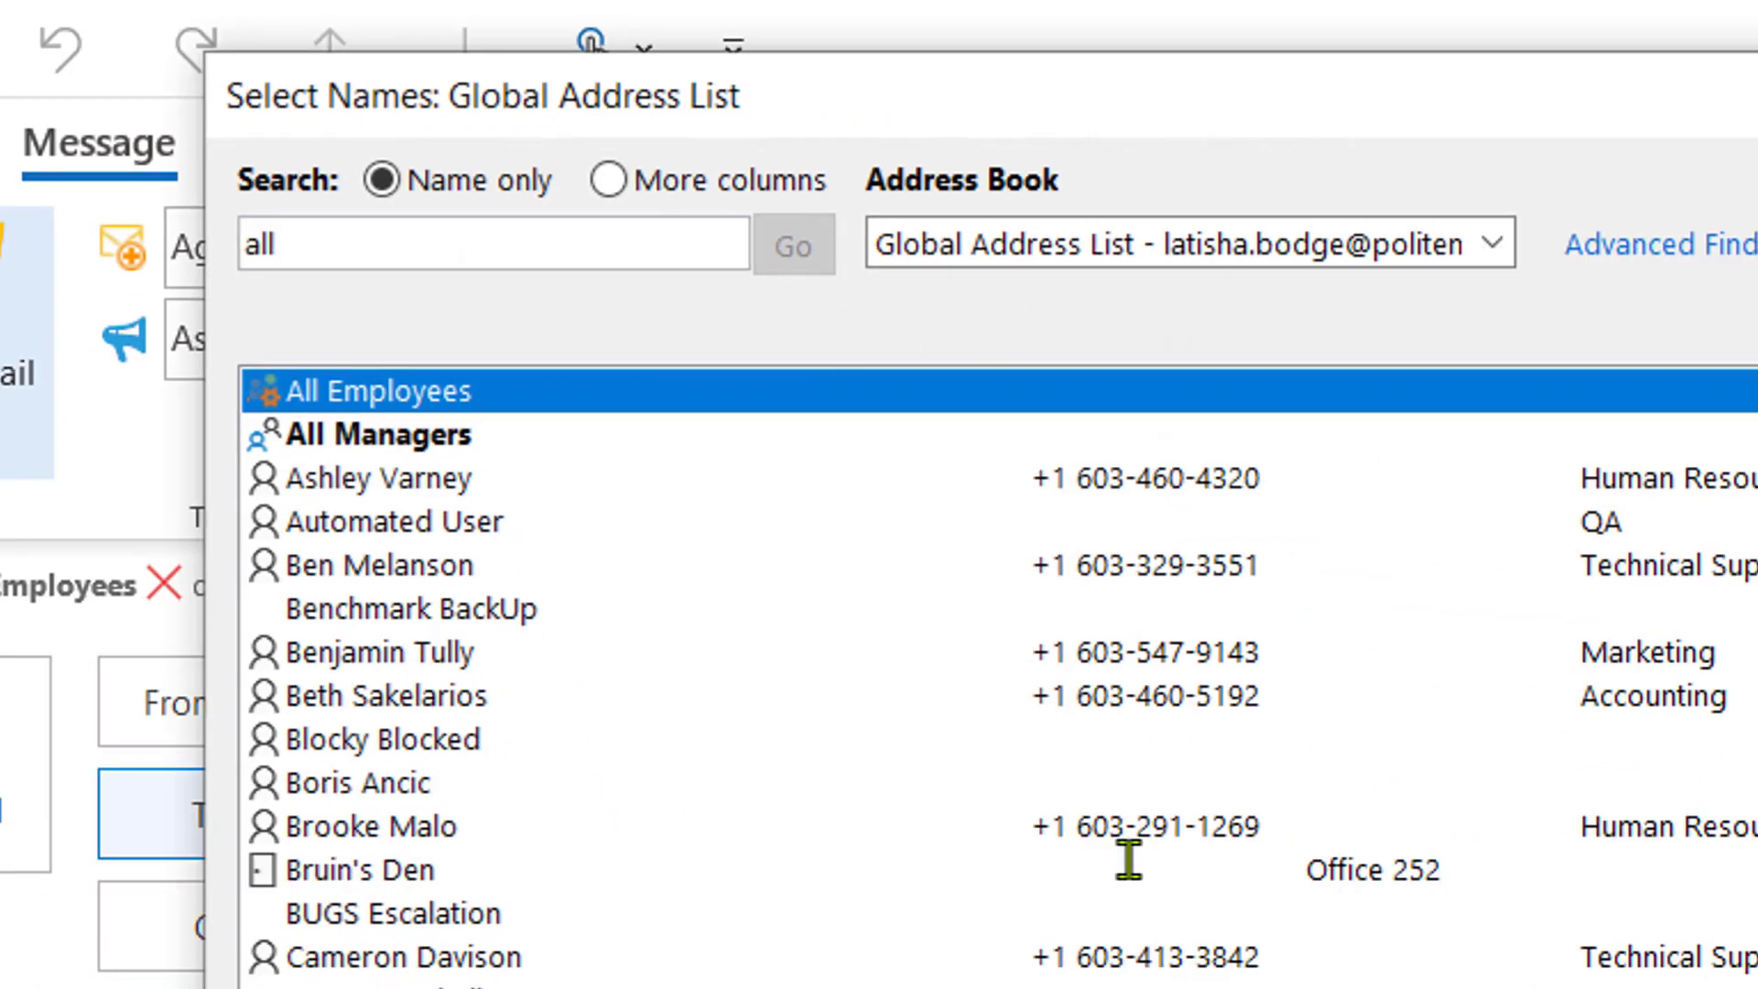
key(Return)
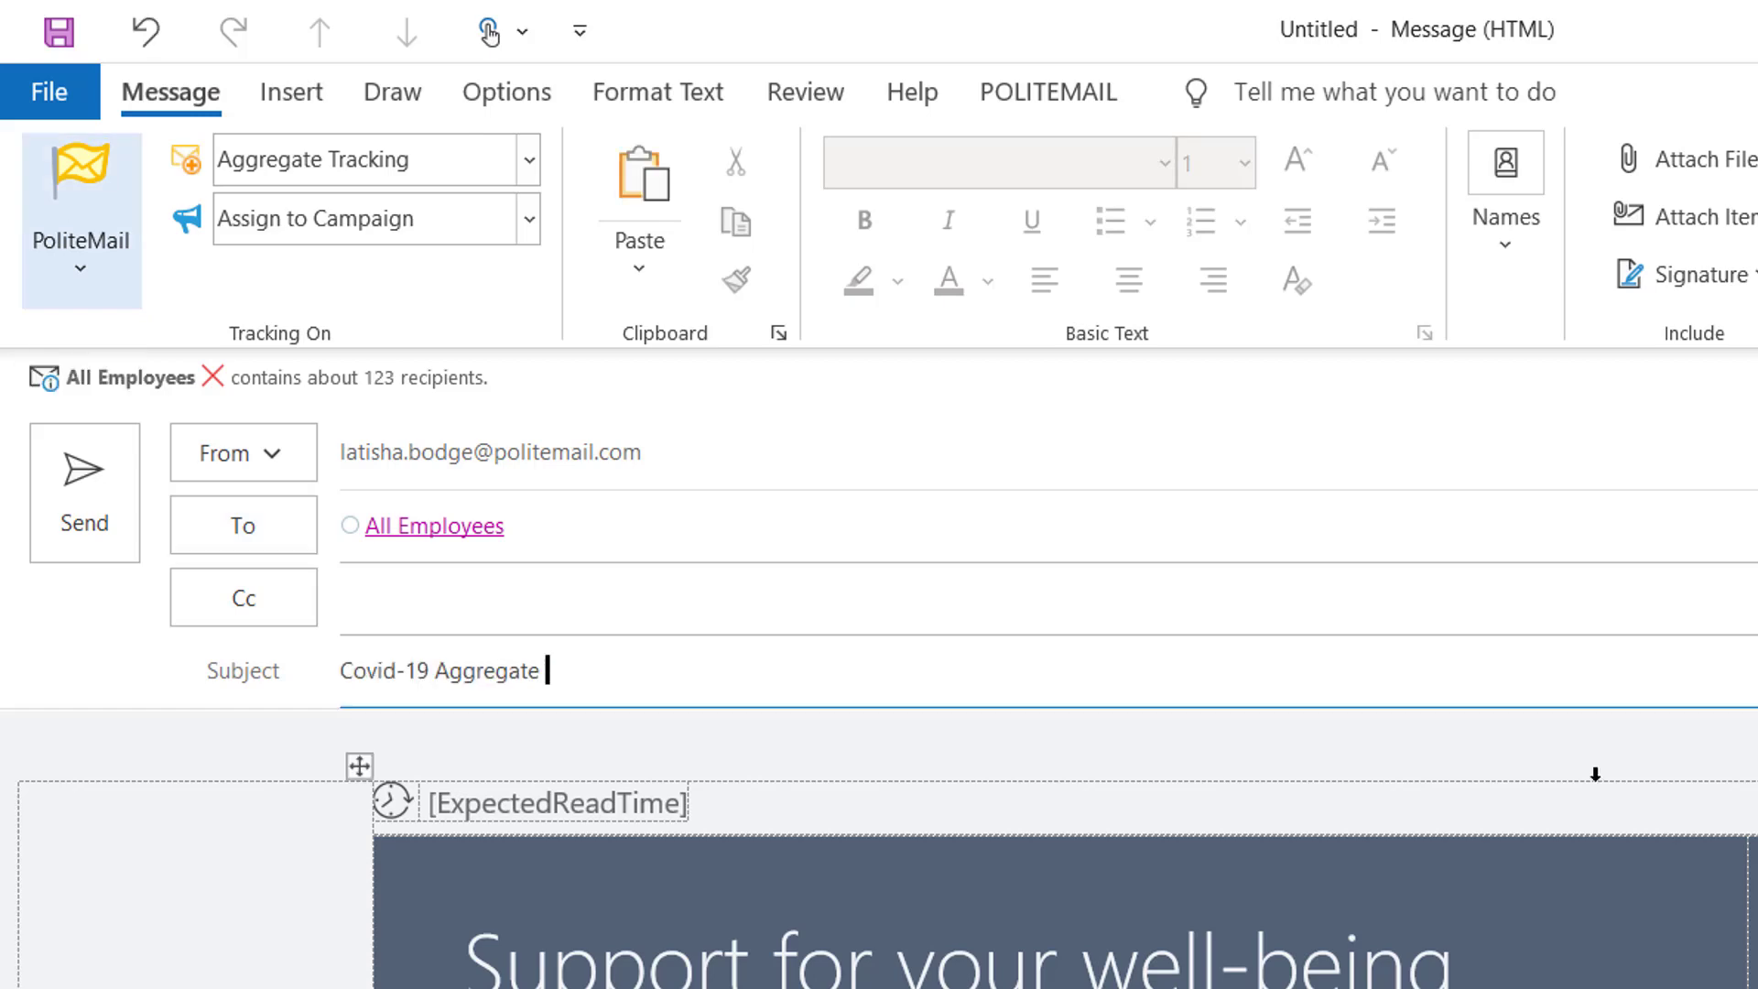
Step: Complete the subject as "Covid-19 Aggregate Outbox Template" and send the email
text(Outbox Template)
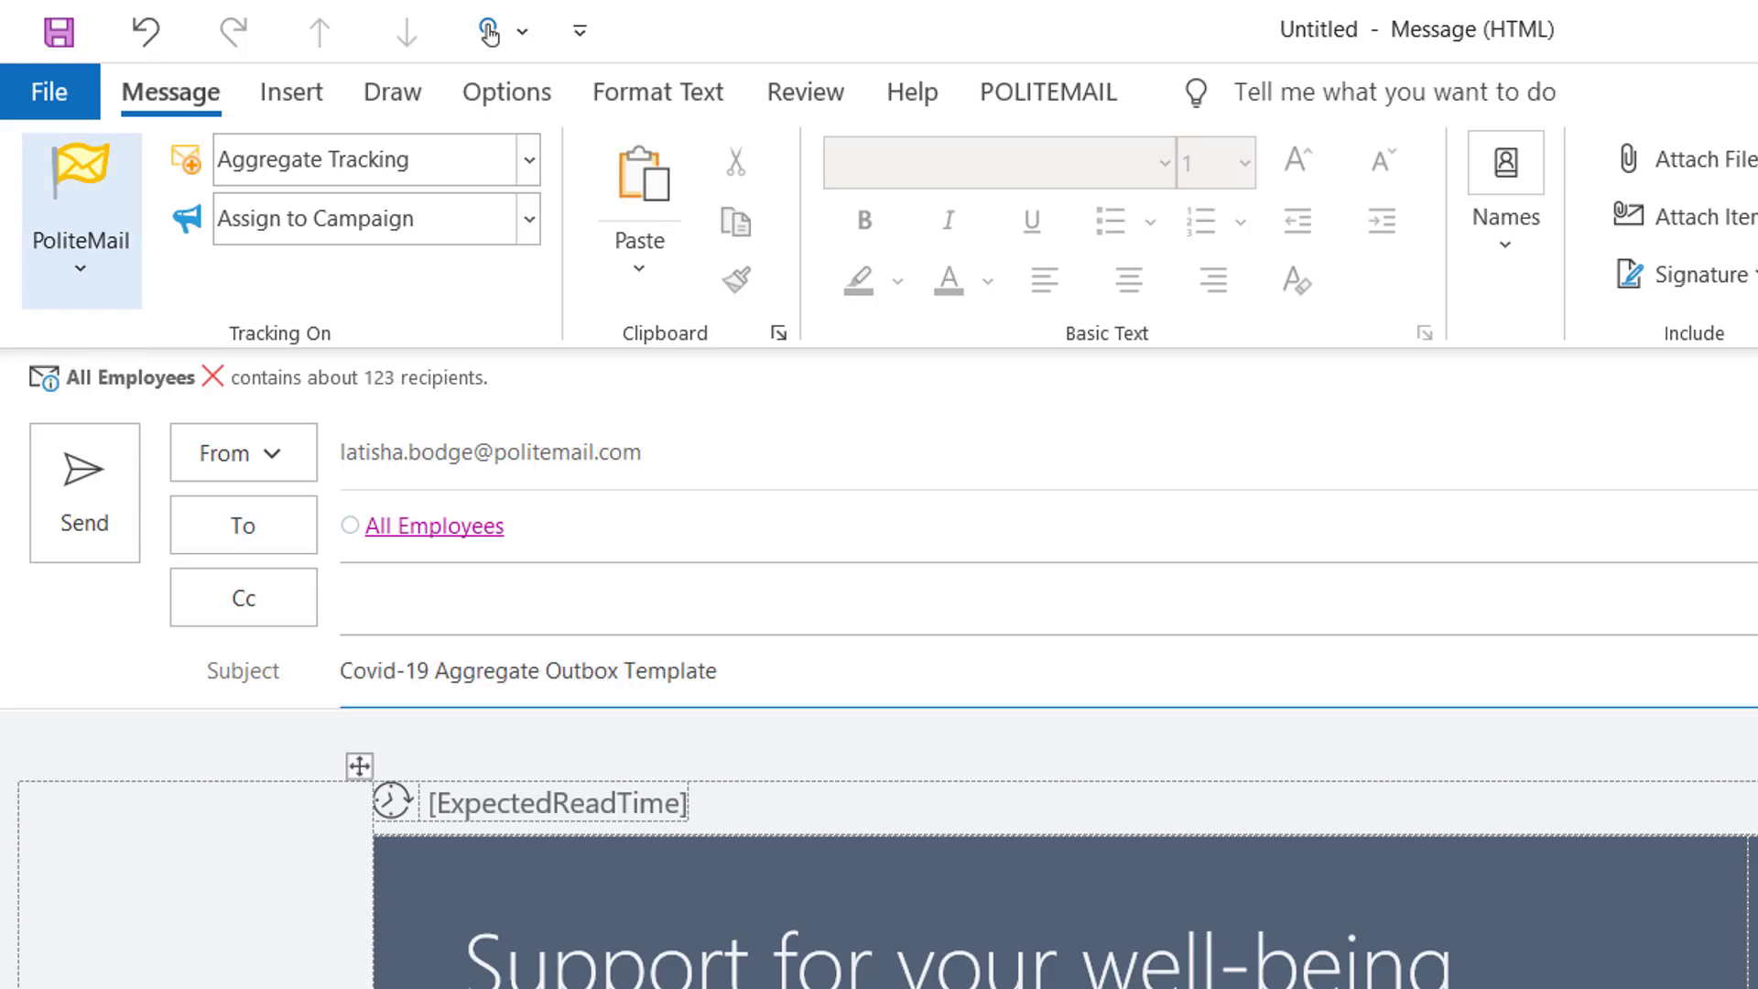
click(82, 546)
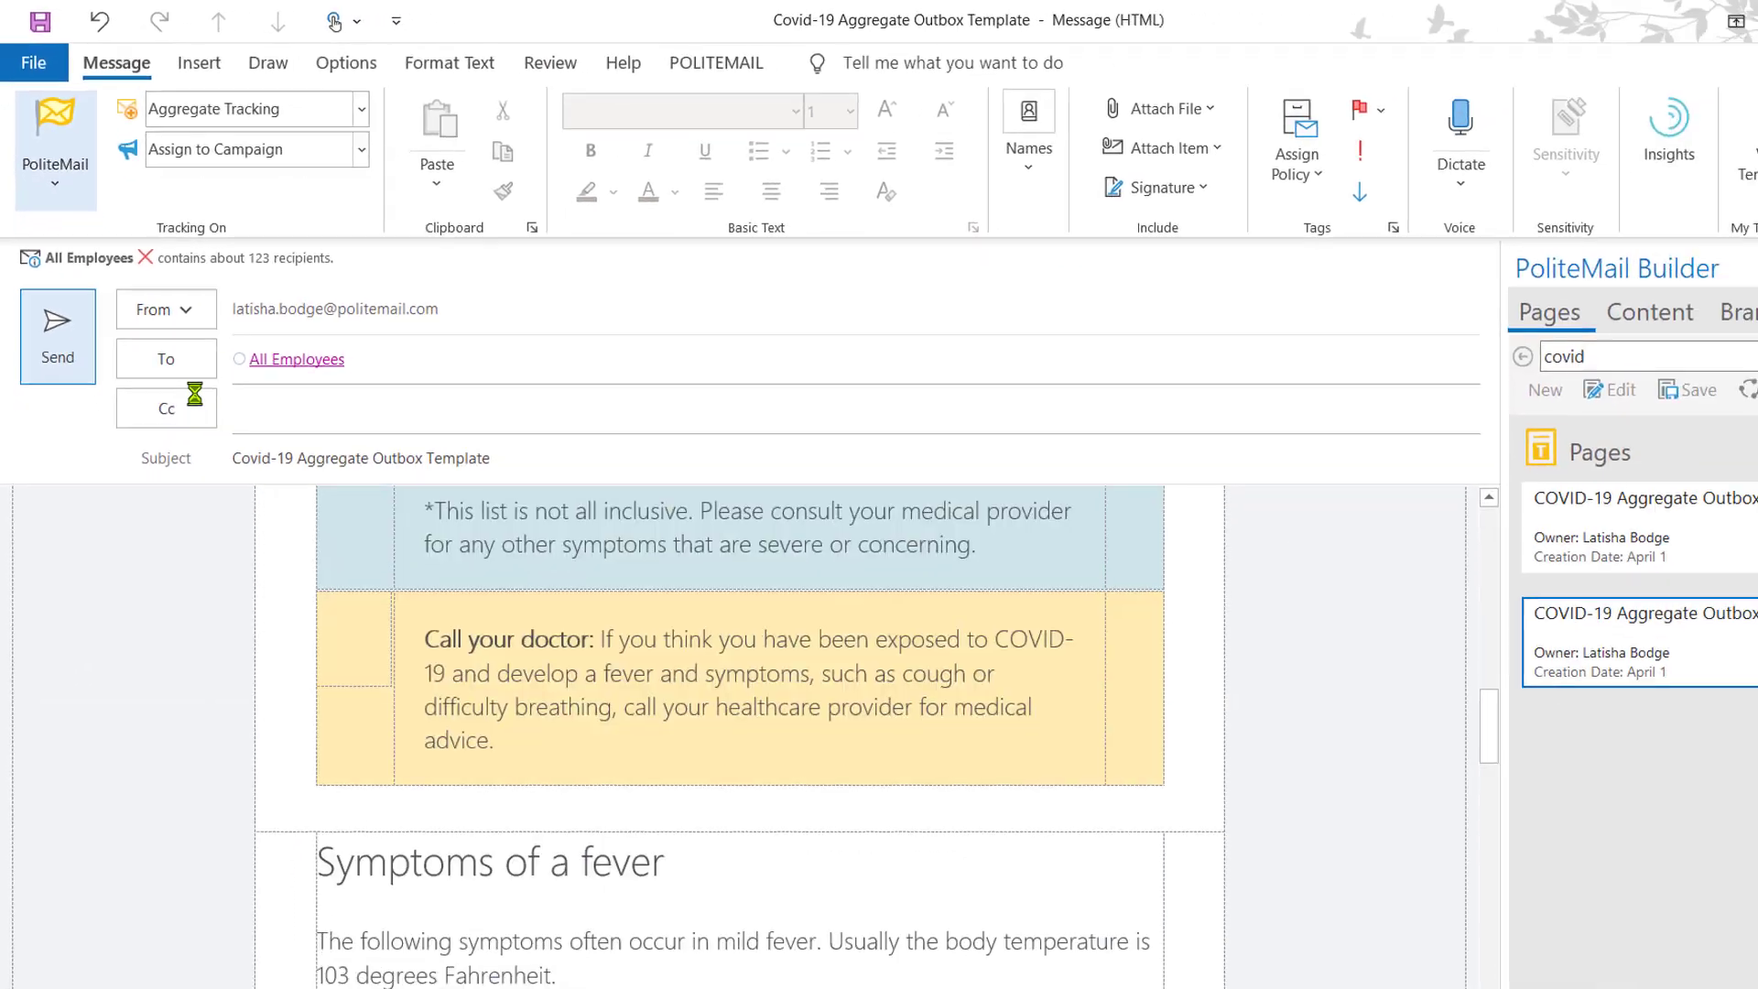
scroll(195, 394, down, 10)
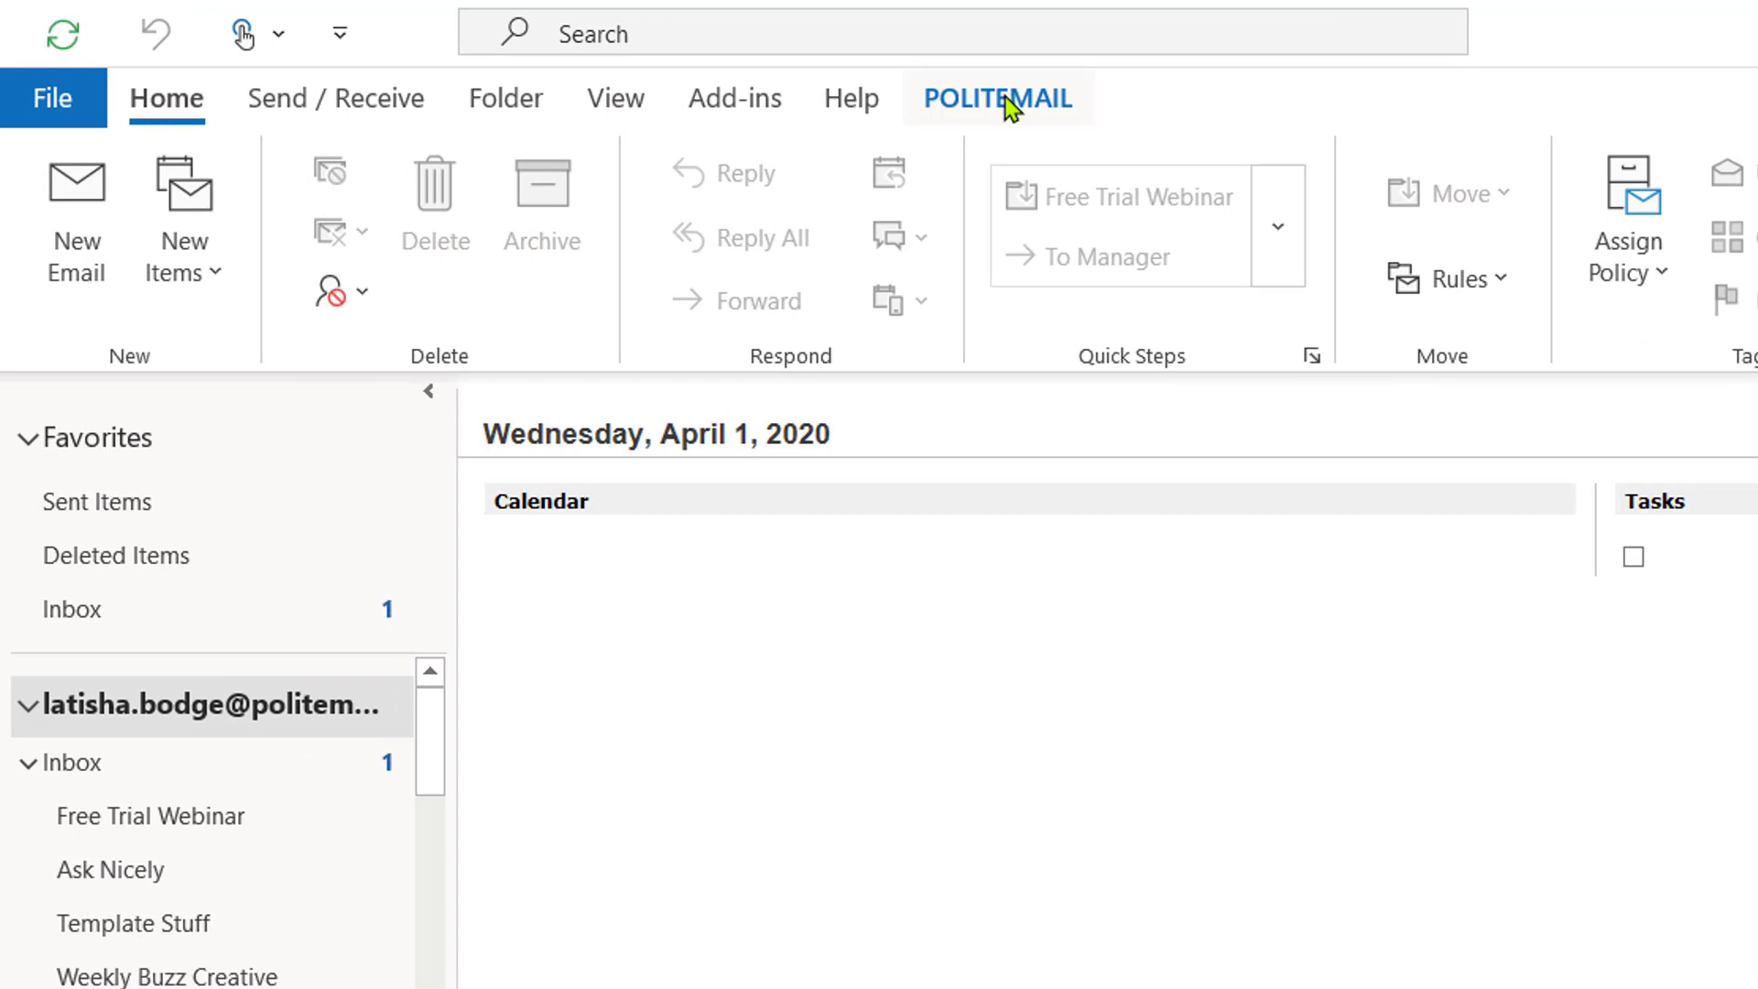
Step: Open the PoliteMail profile settings and view the form for changing the account password
click(1004, 101)
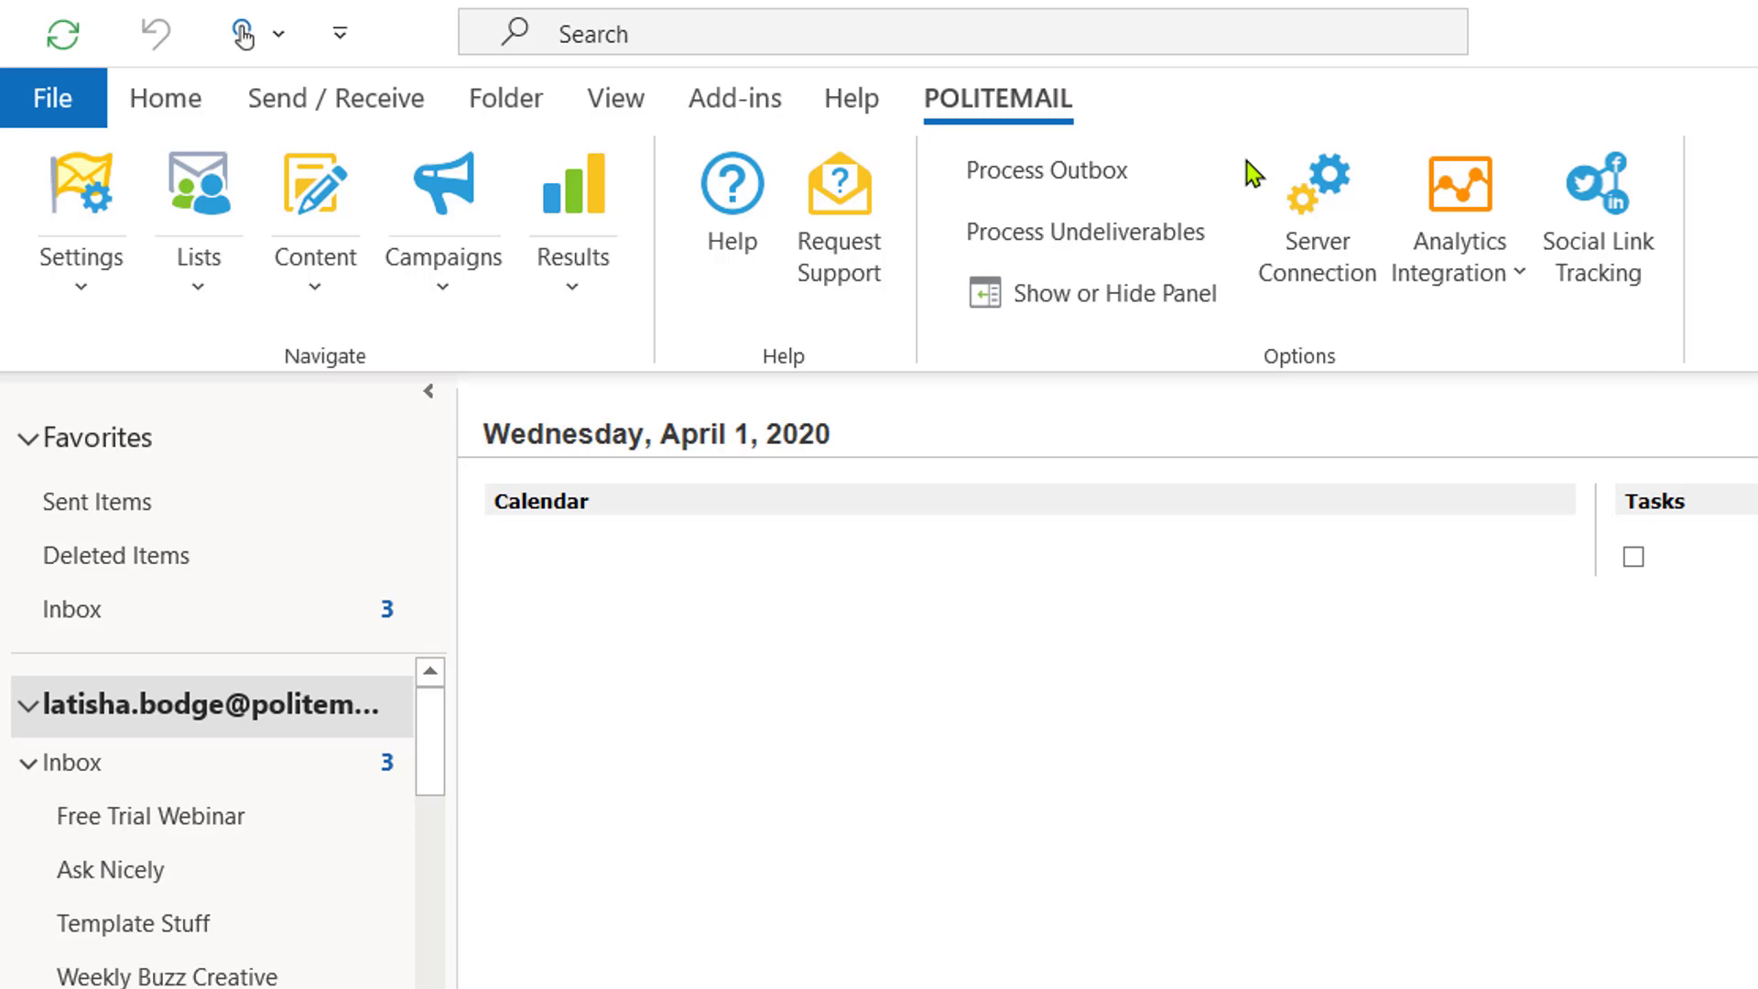
click(86, 289)
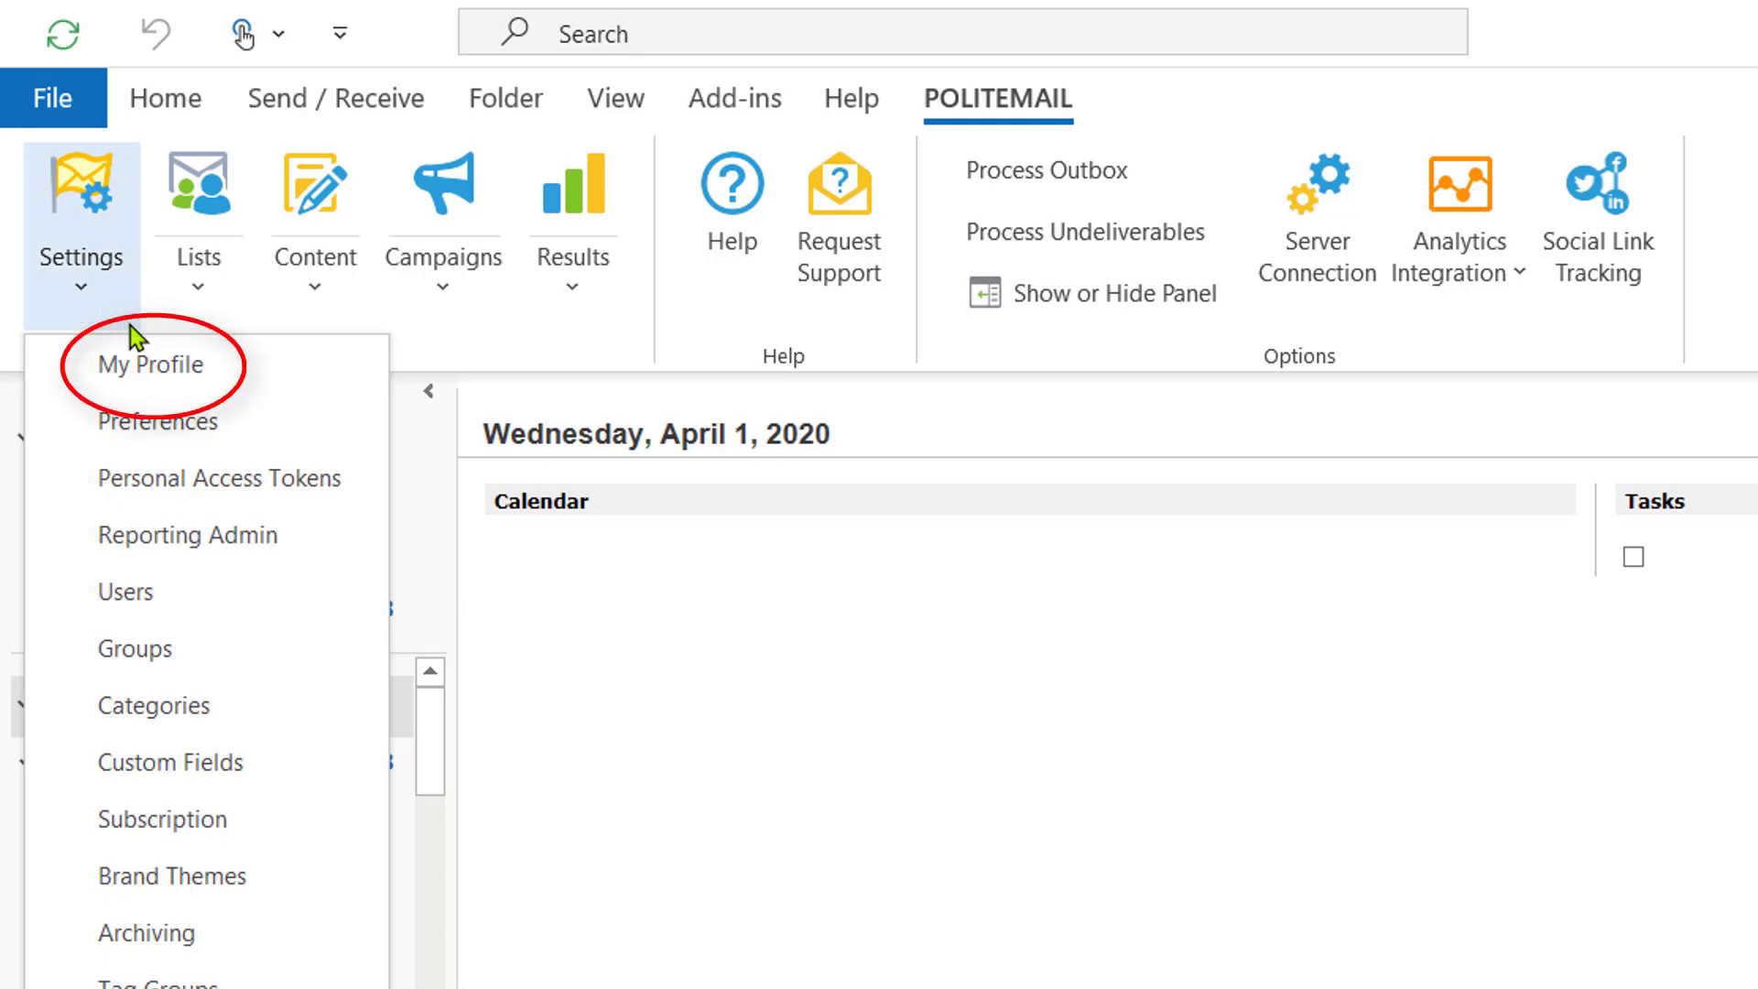
click(152, 369)
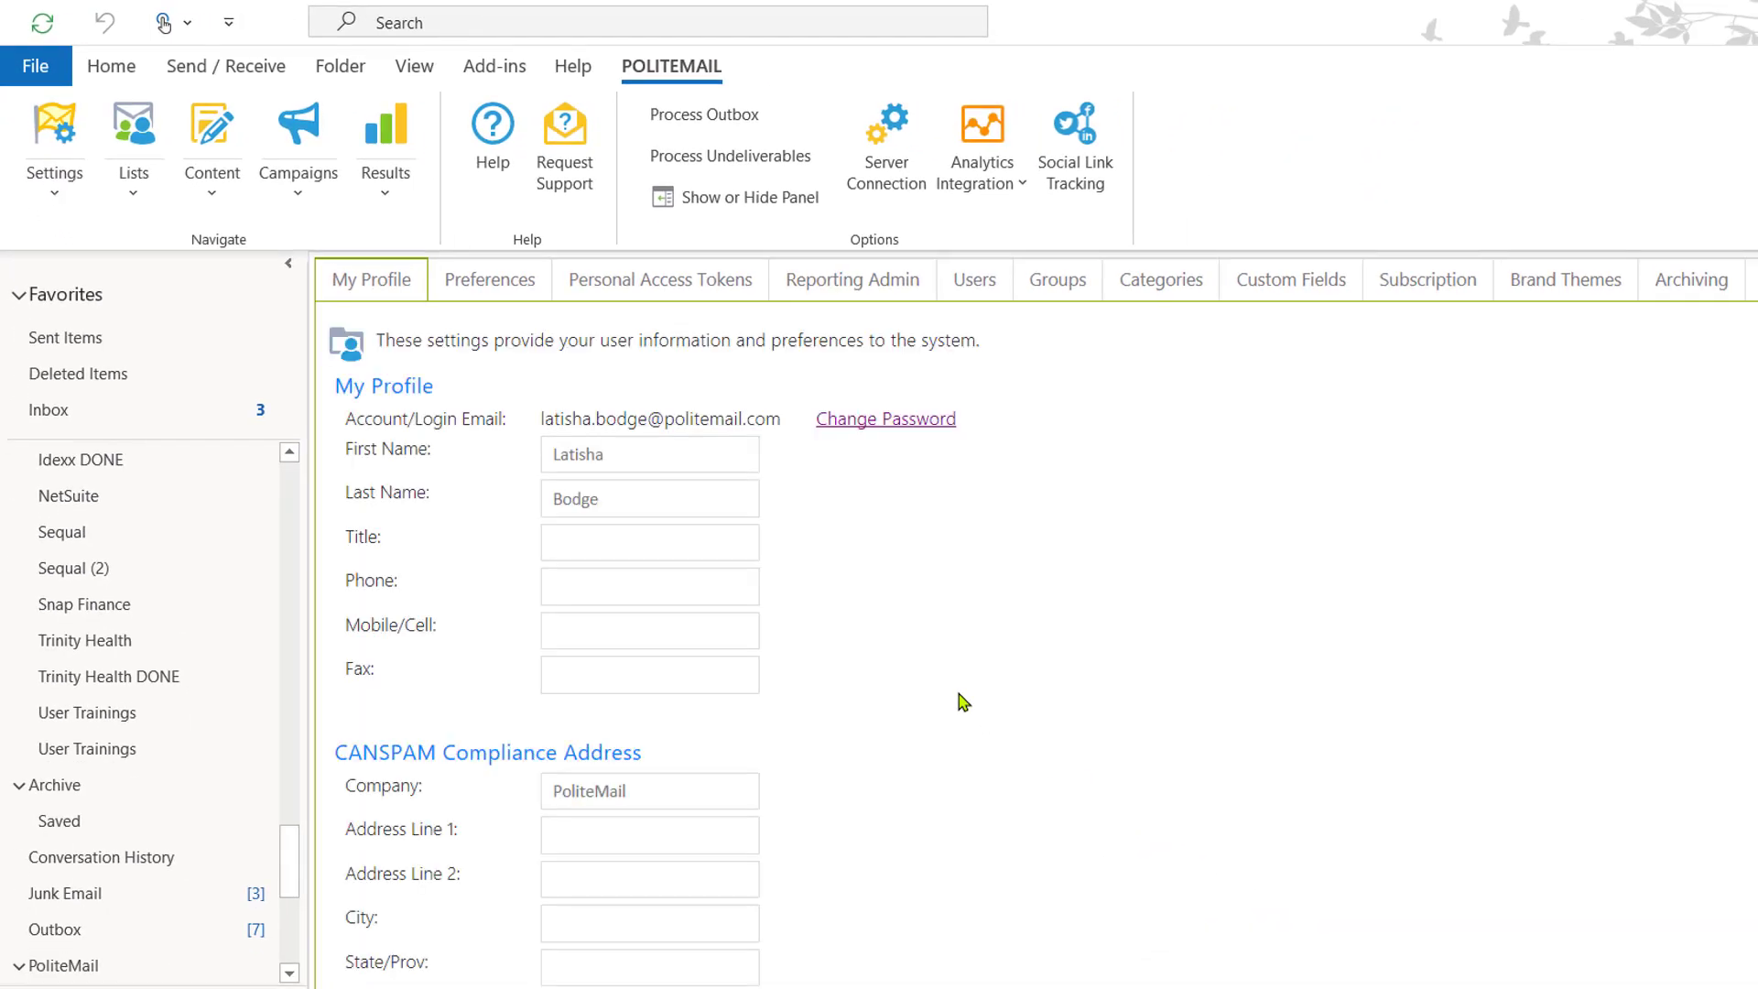
click(841, 421)
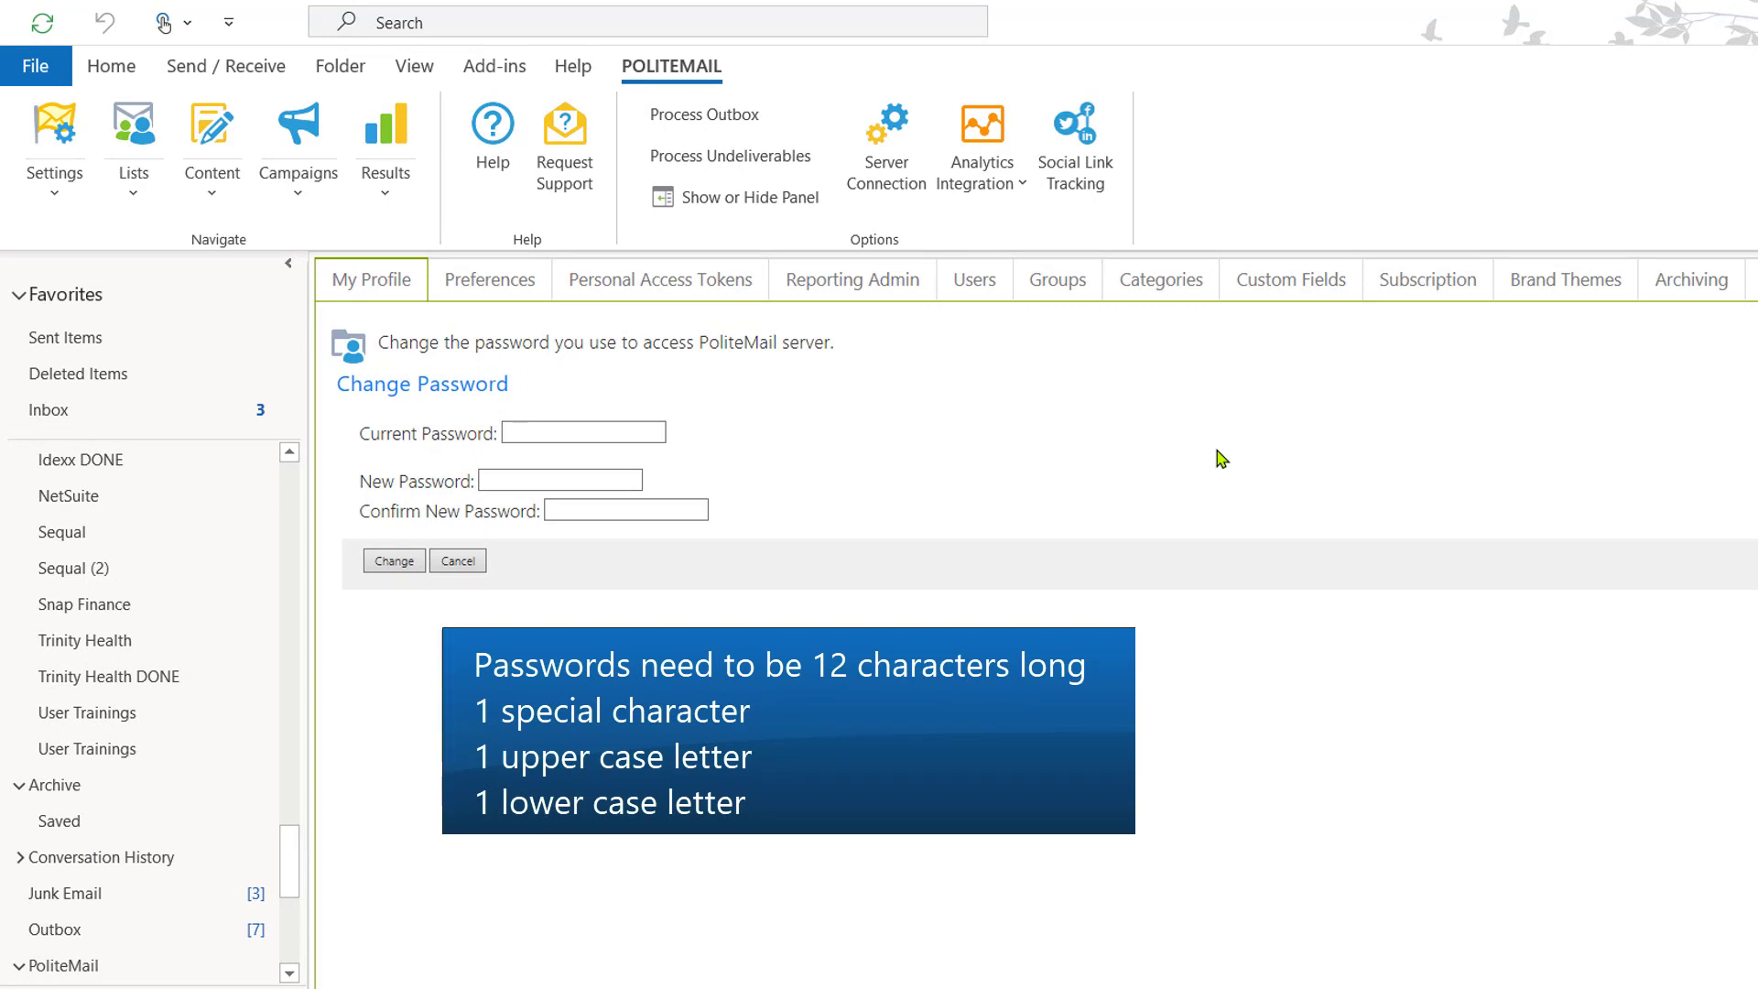
Step: Open the PoliteMail preferences and review the tracking default, Exchange Web Services and image embedding options
click(59, 200)
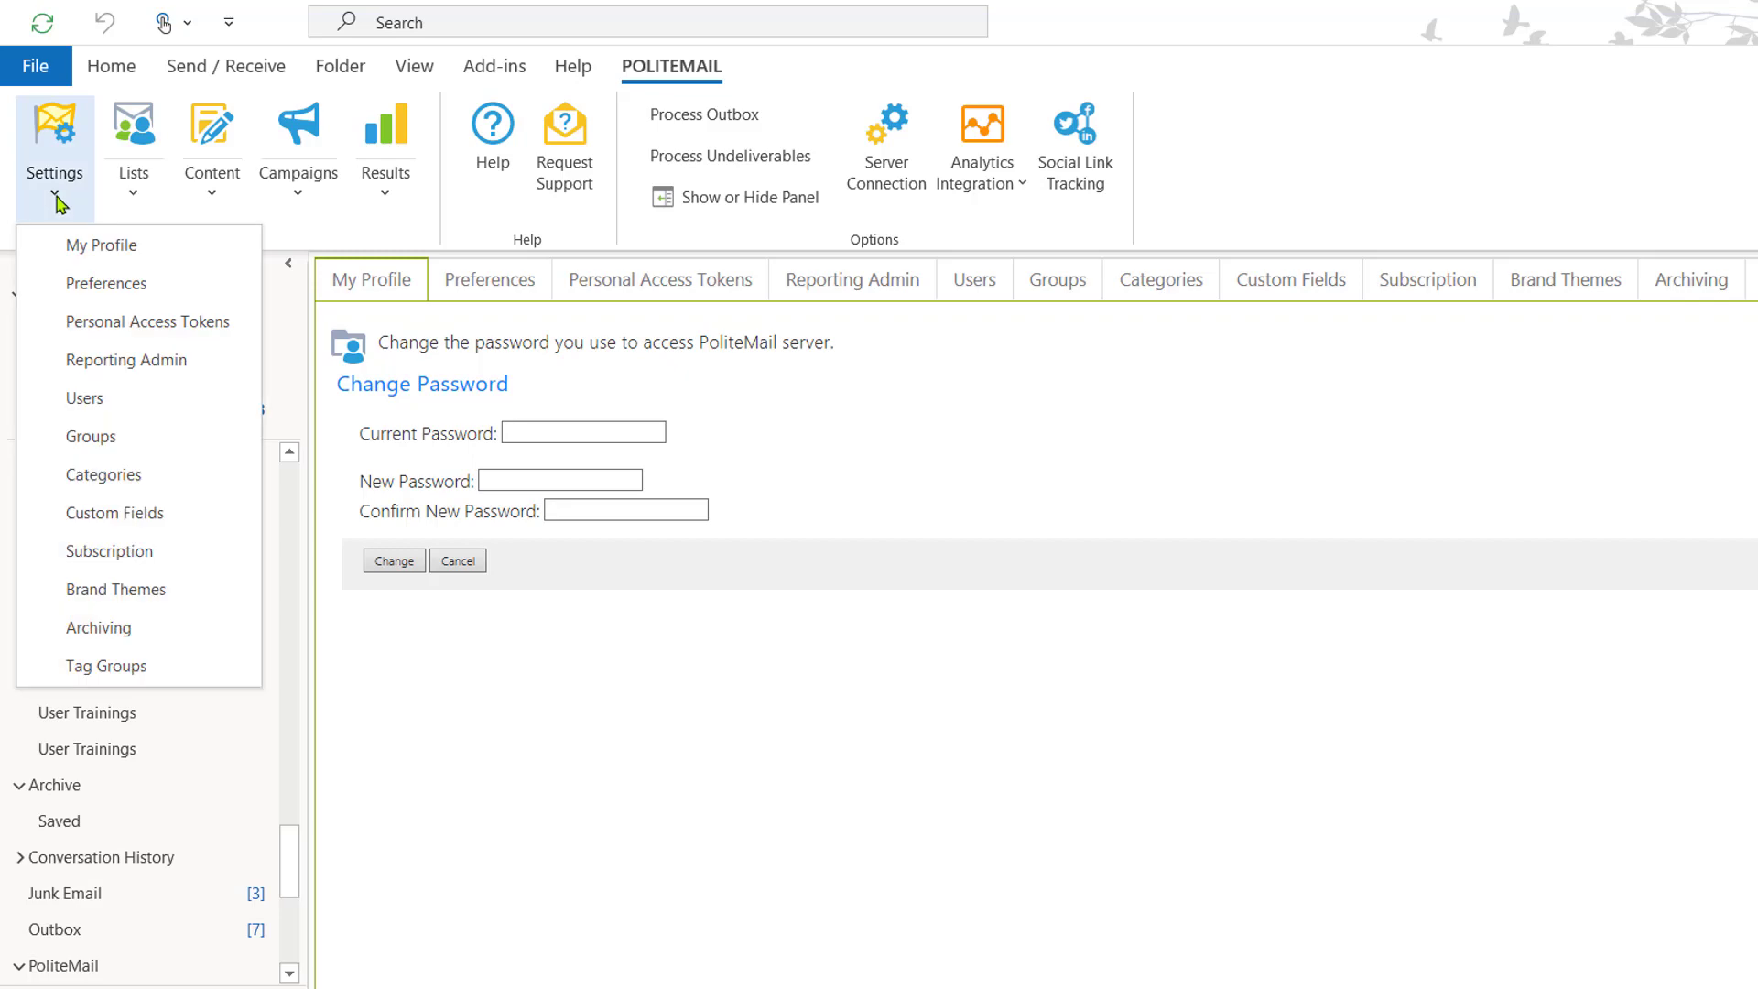
click(104, 284)
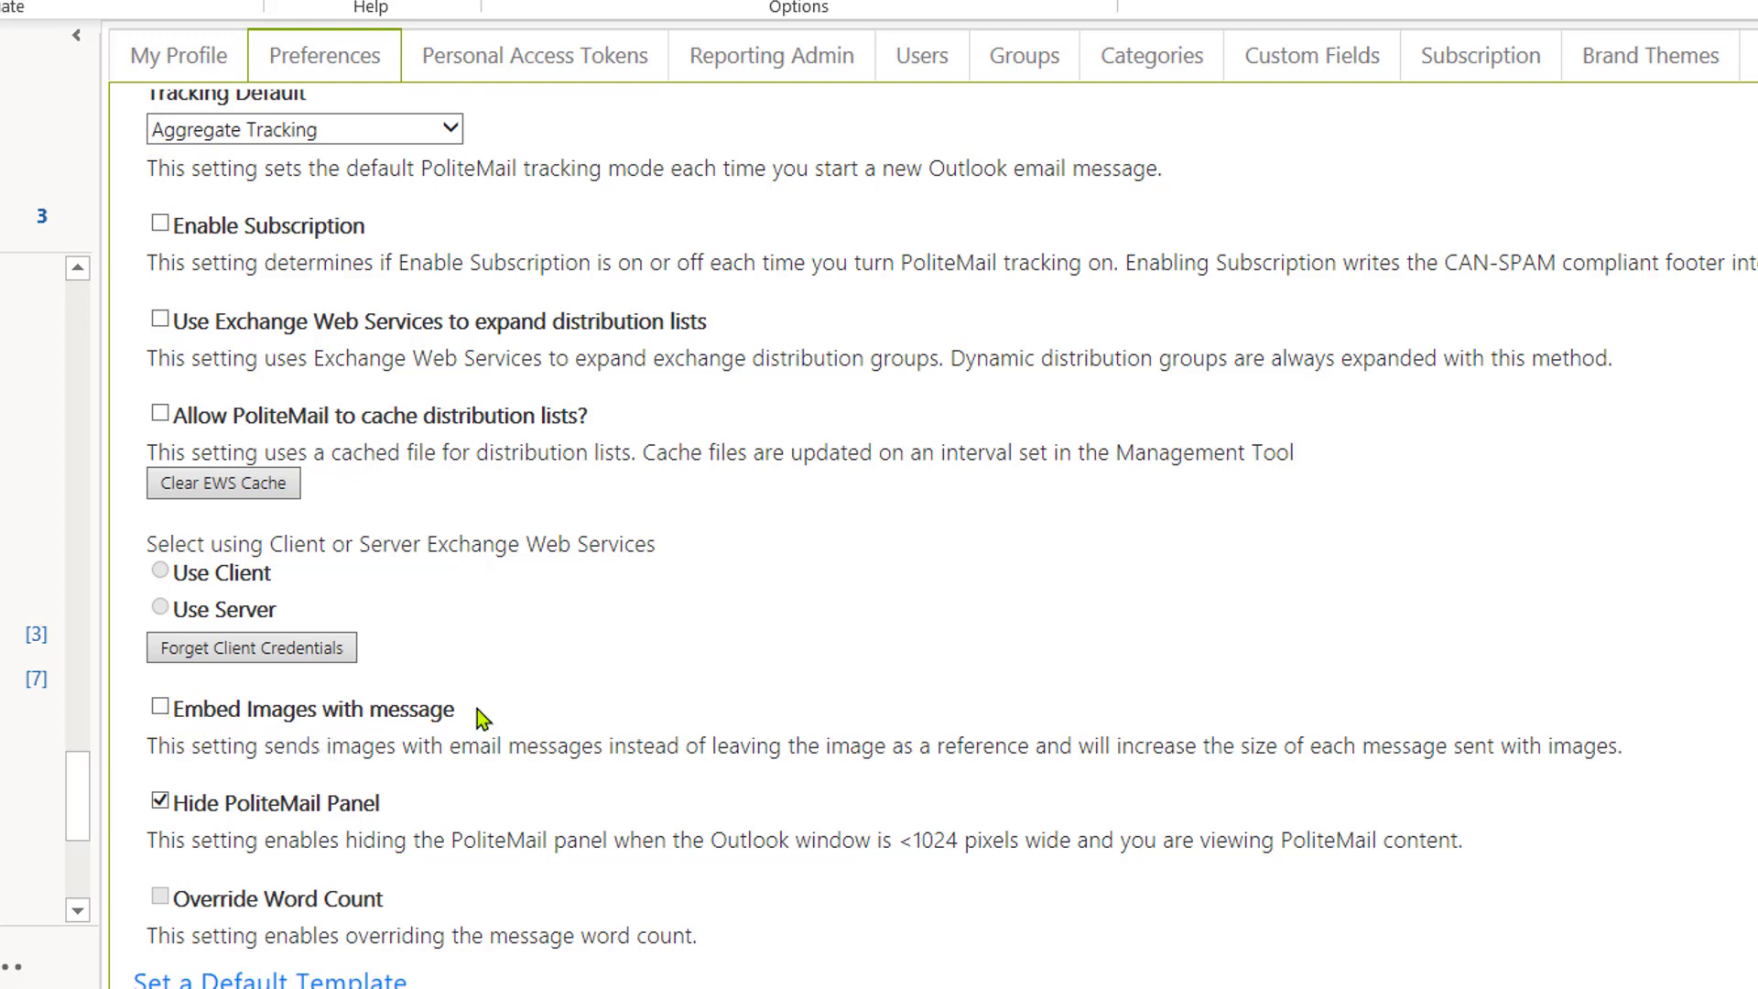
right_click(974, 623)
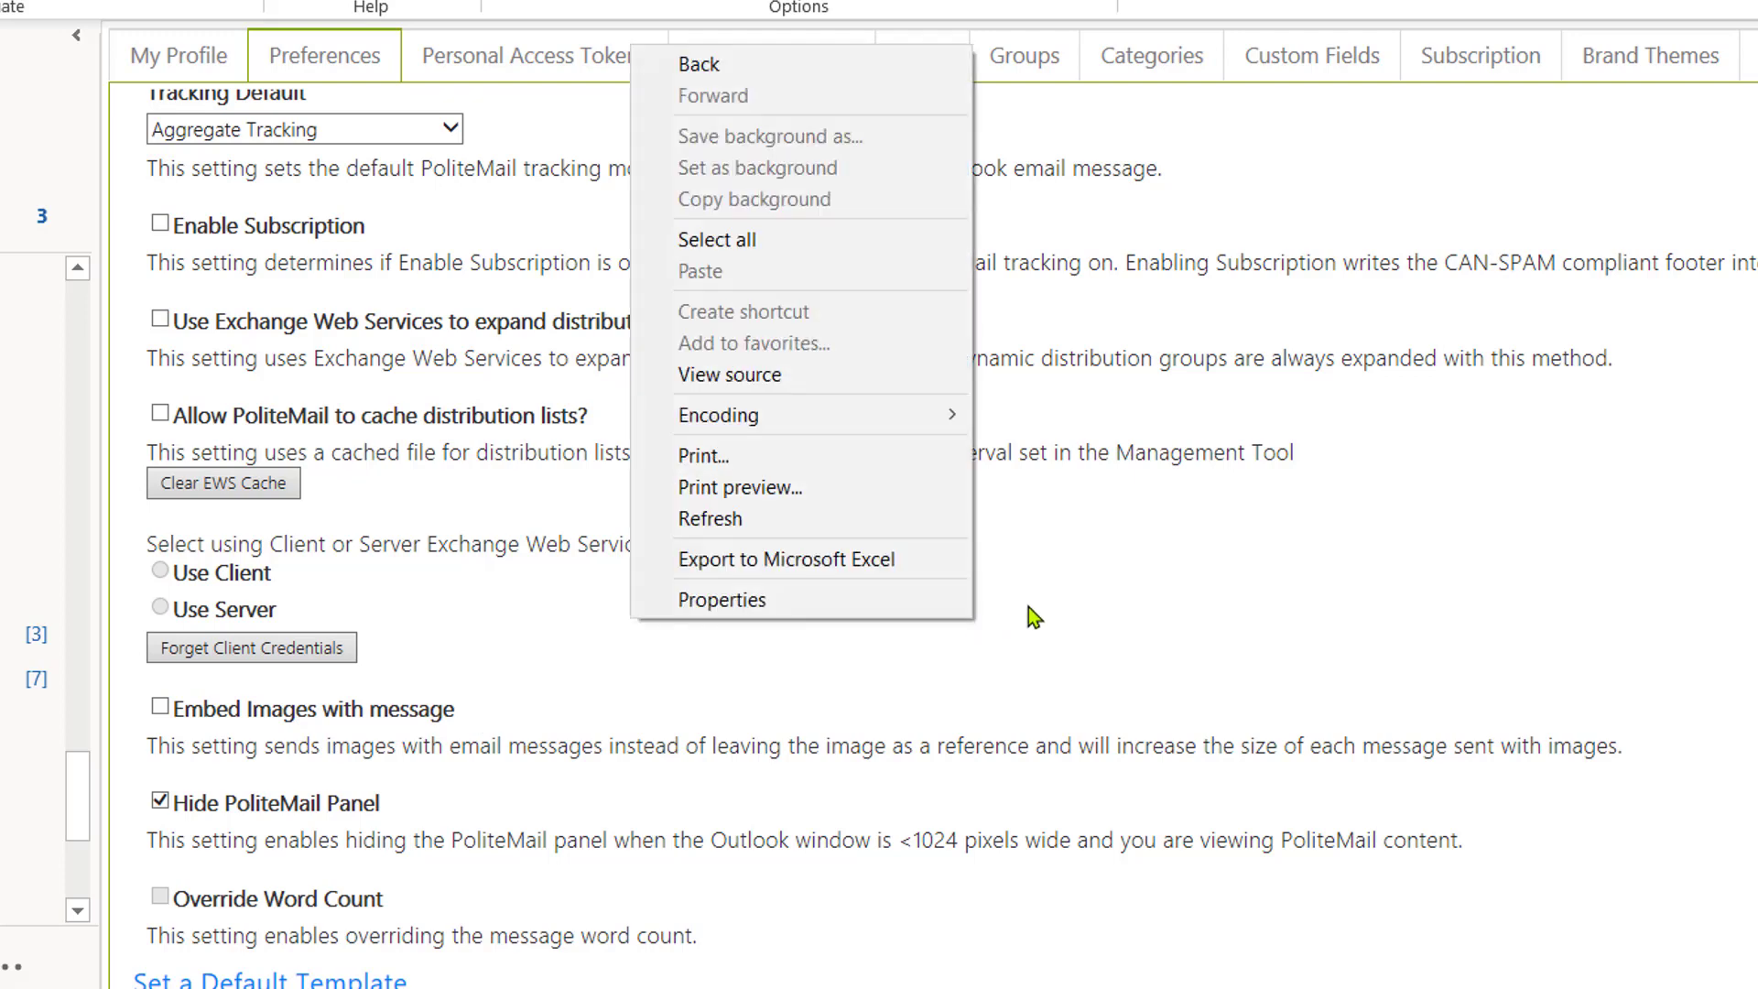
click(1030, 607)
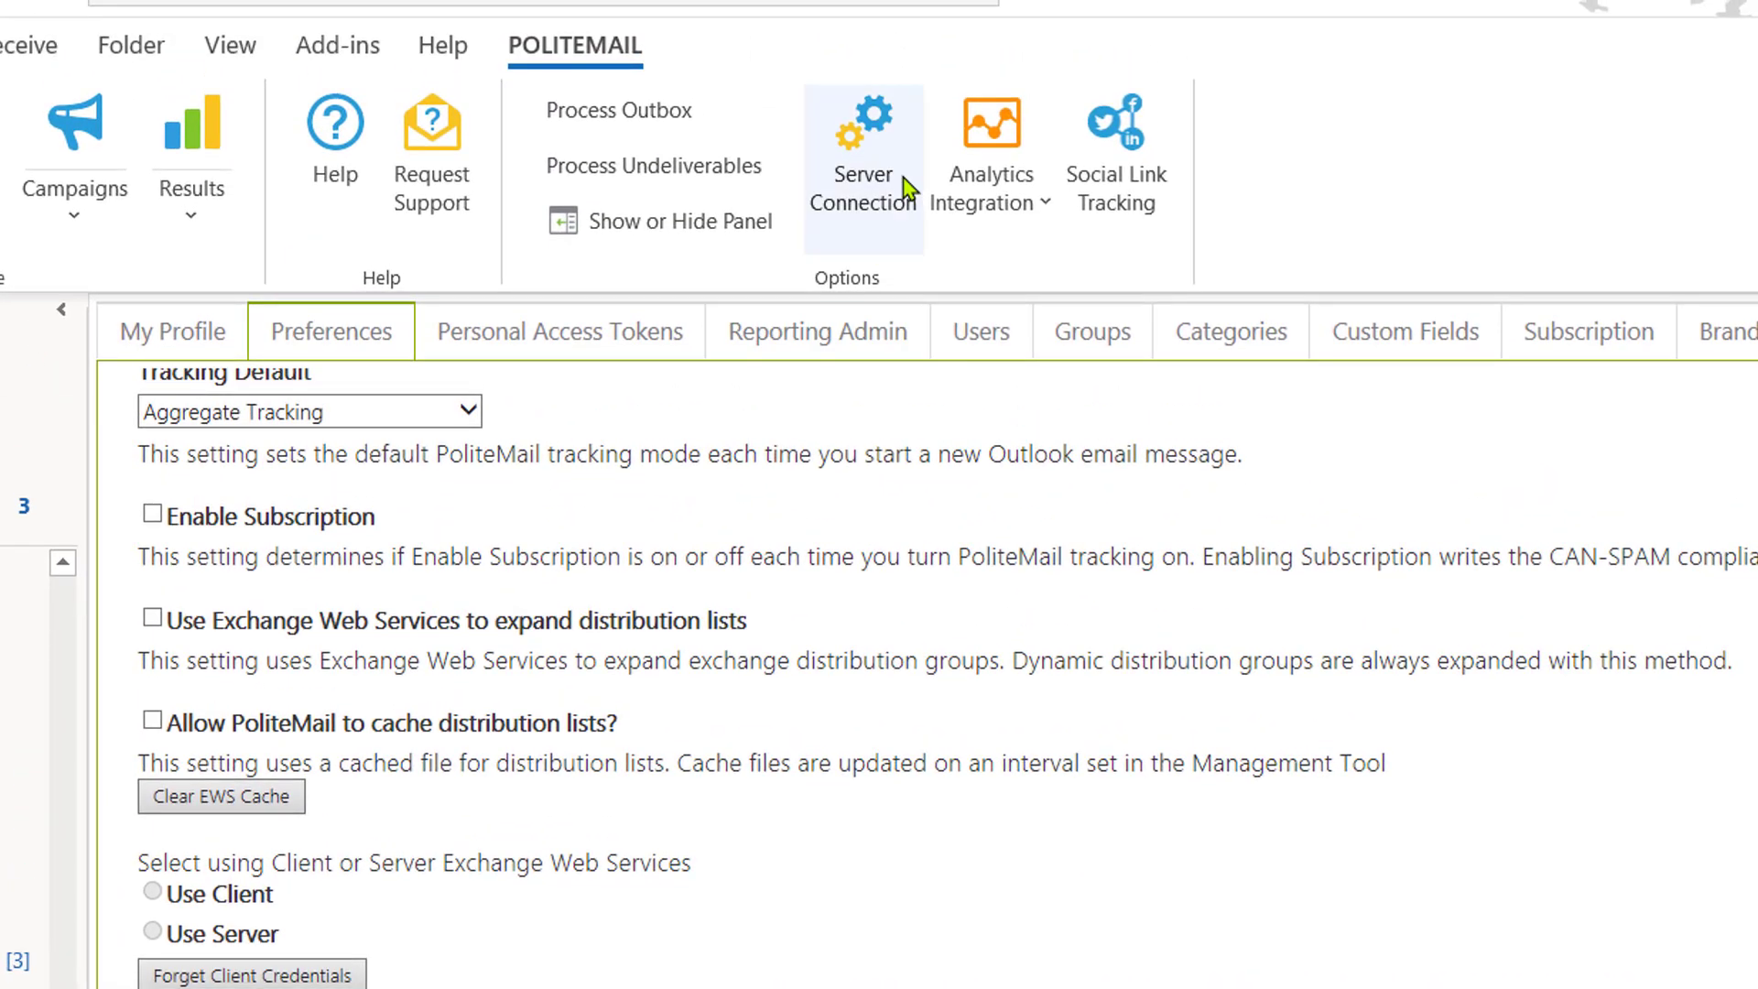
Step: Confirm the PoliteMail server connection with email sent via Your Outlook Outbox, and sign in with the account password
click(905, 183)
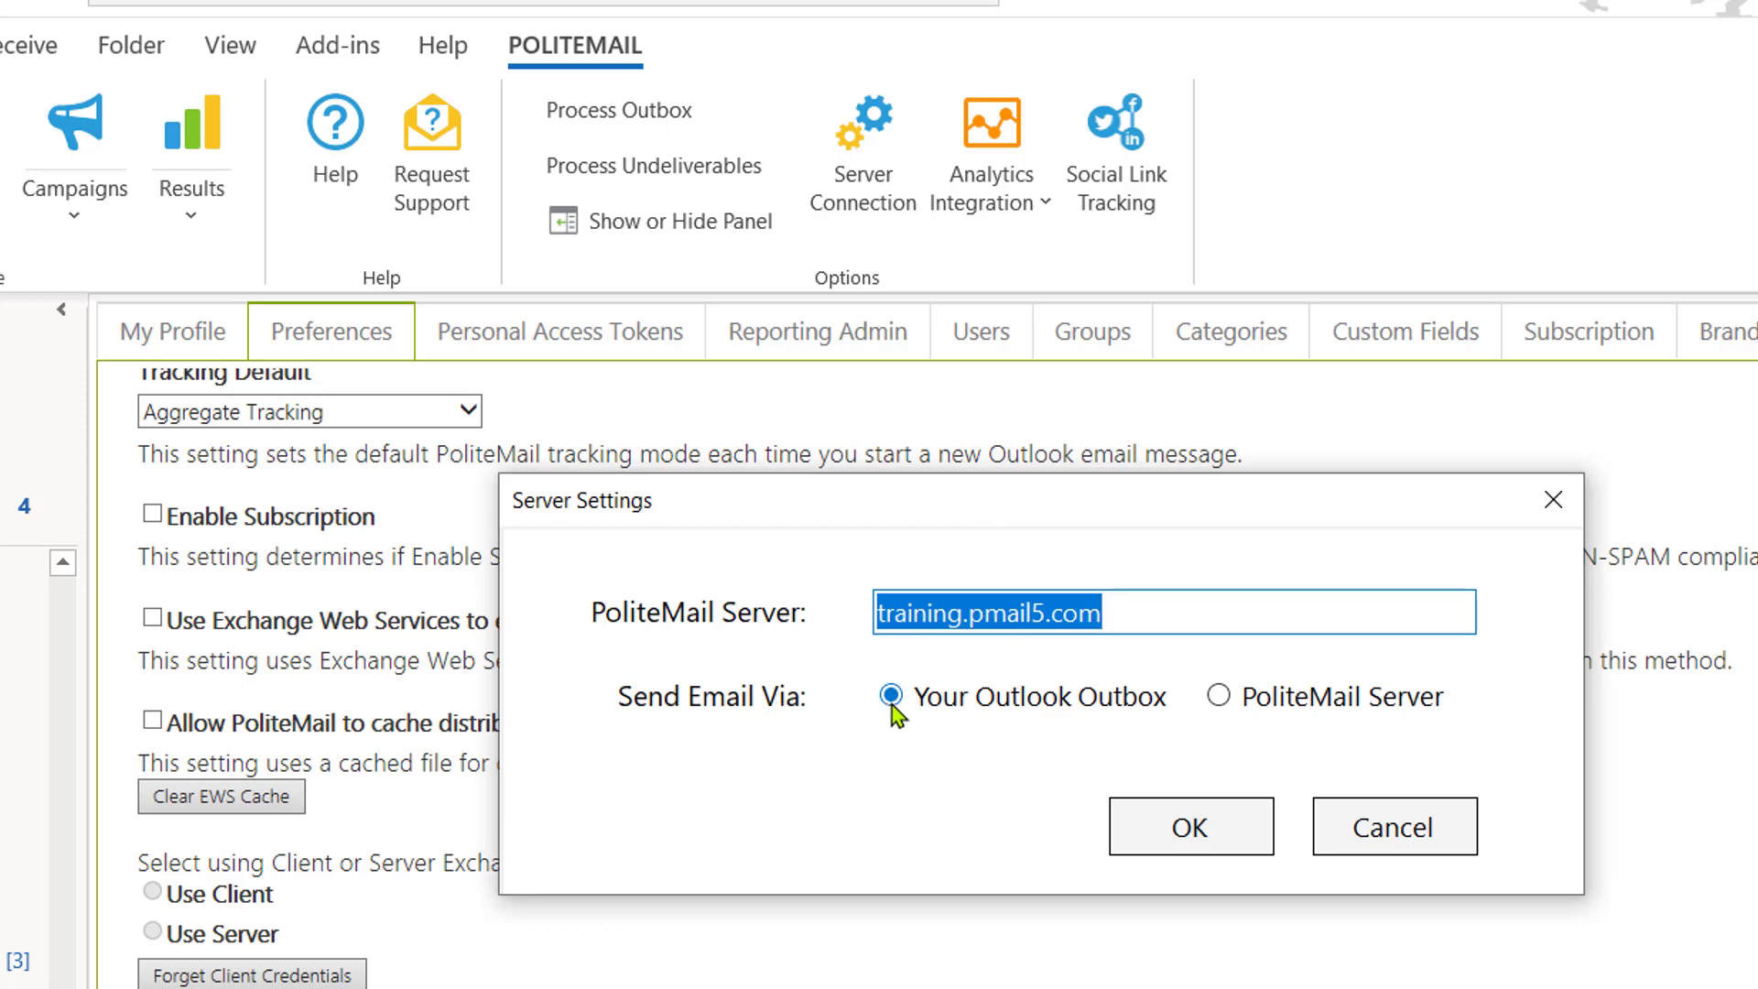
click(1189, 828)
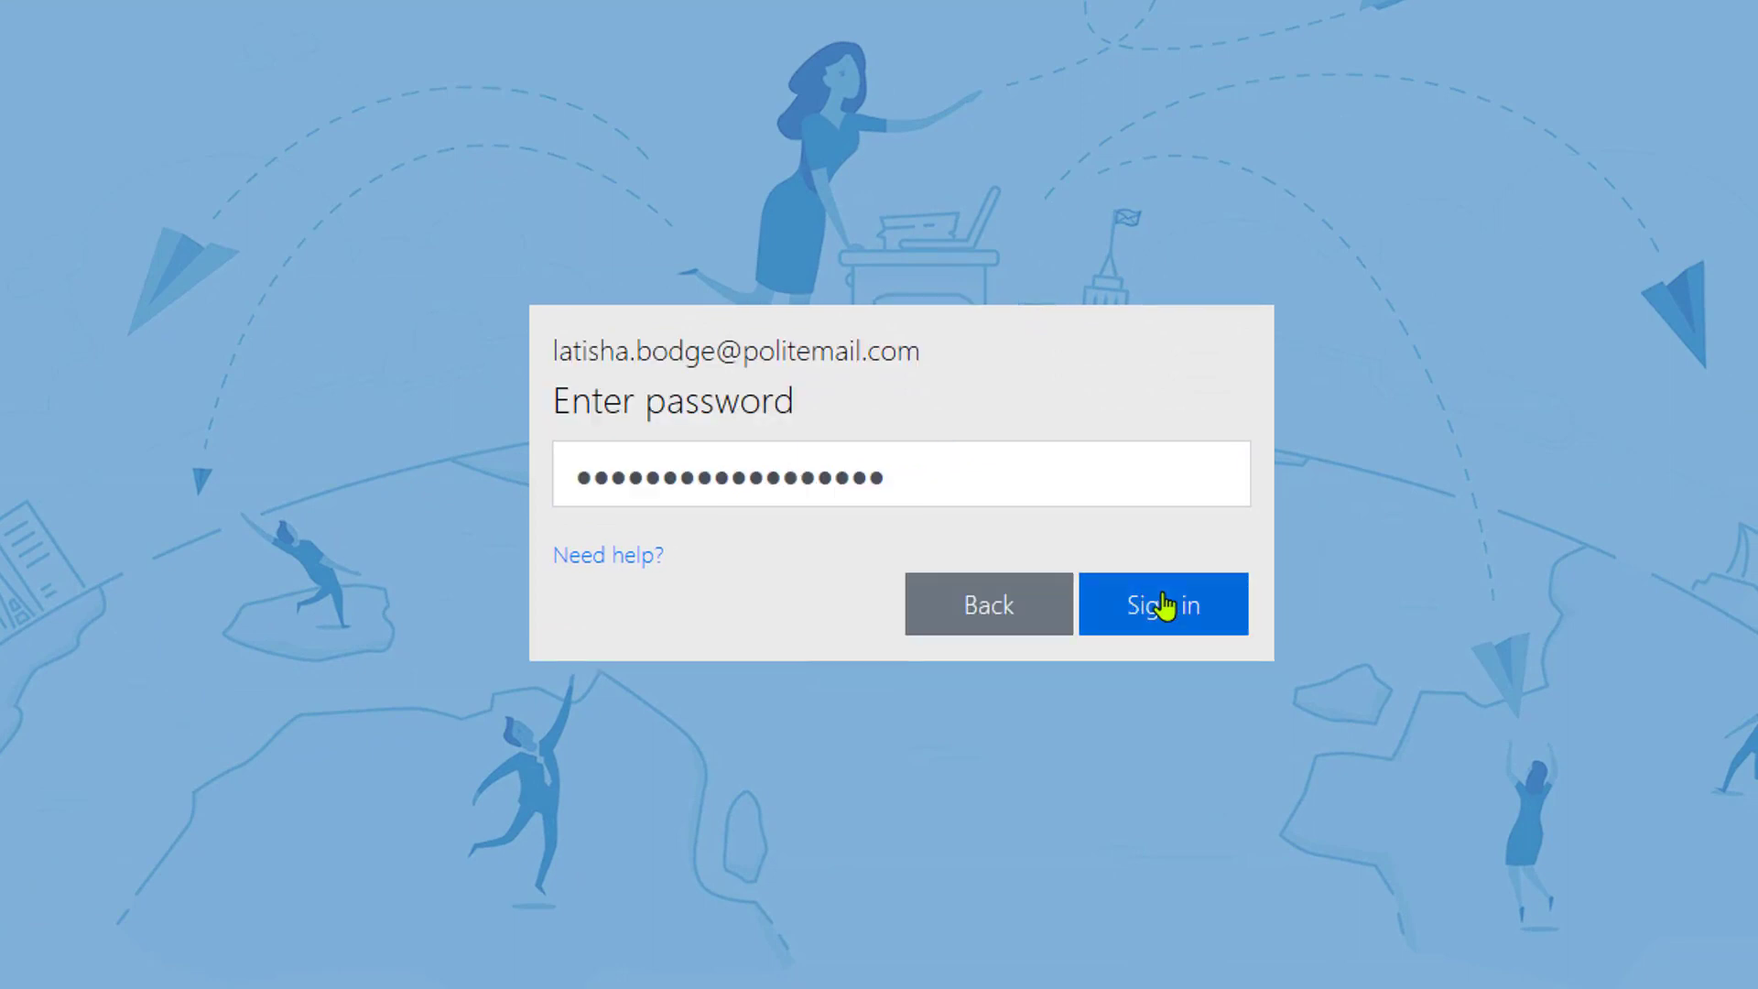
click(1163, 606)
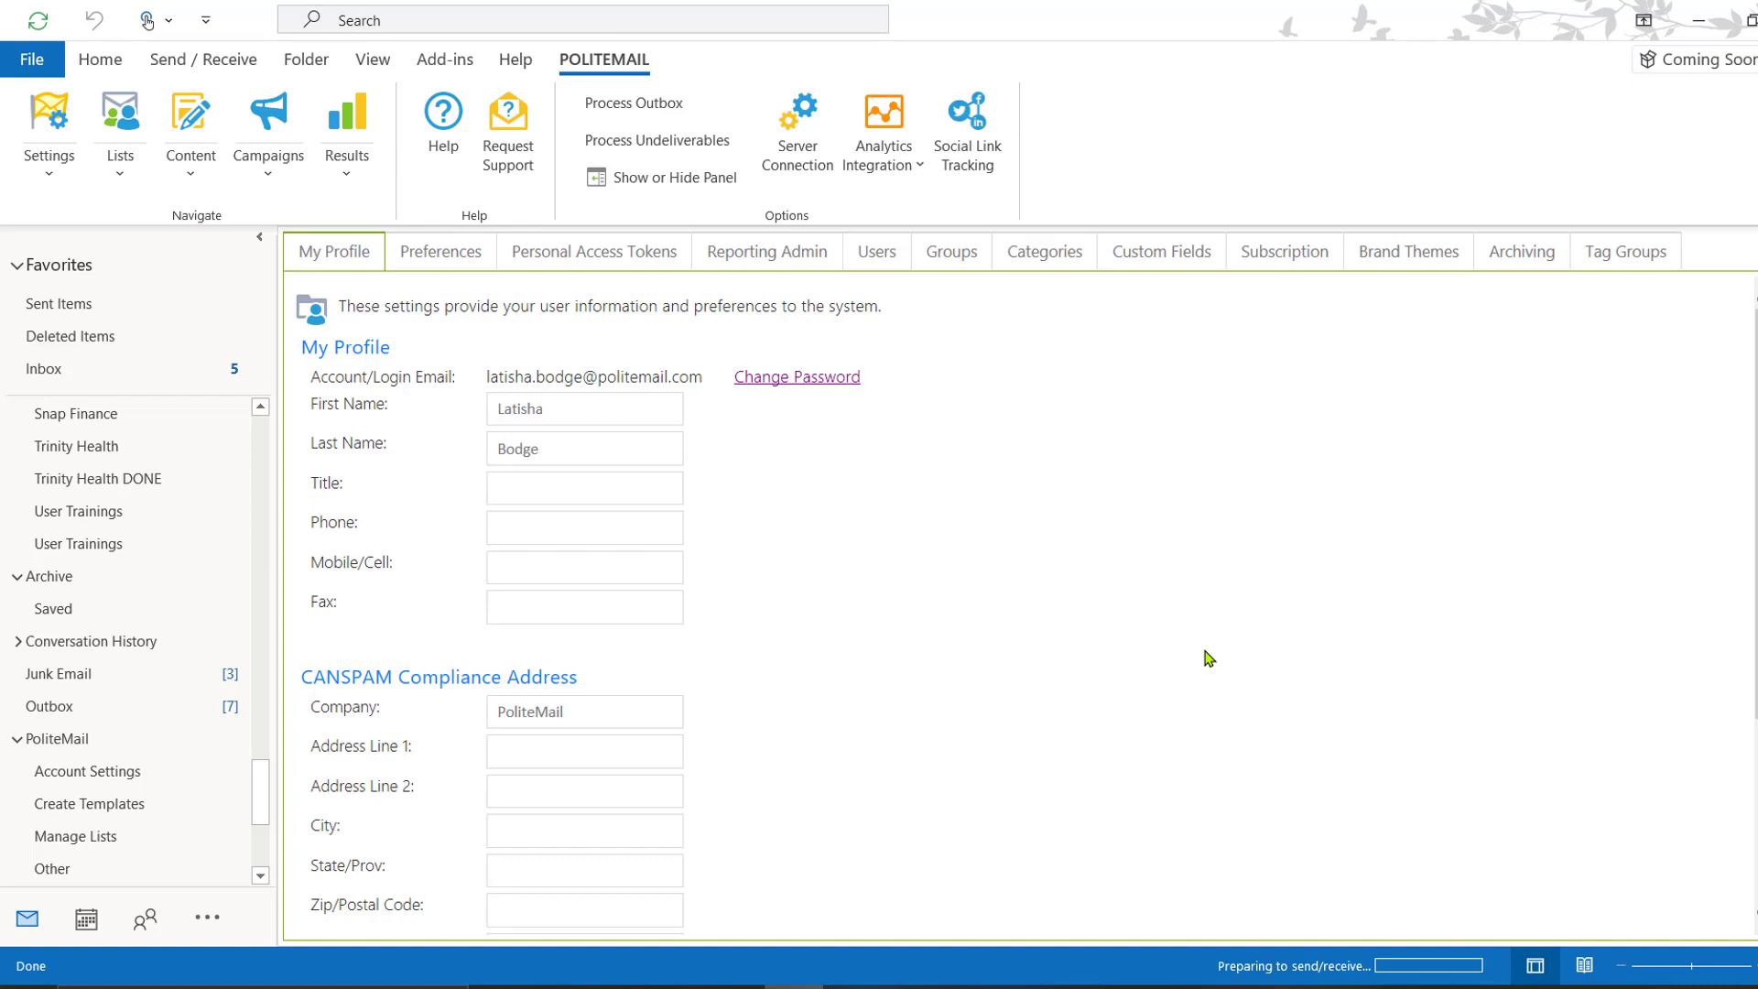
Step: Create a new email and turn on PoliteMail tracking for it
click(88, 59)
click(40, 142)
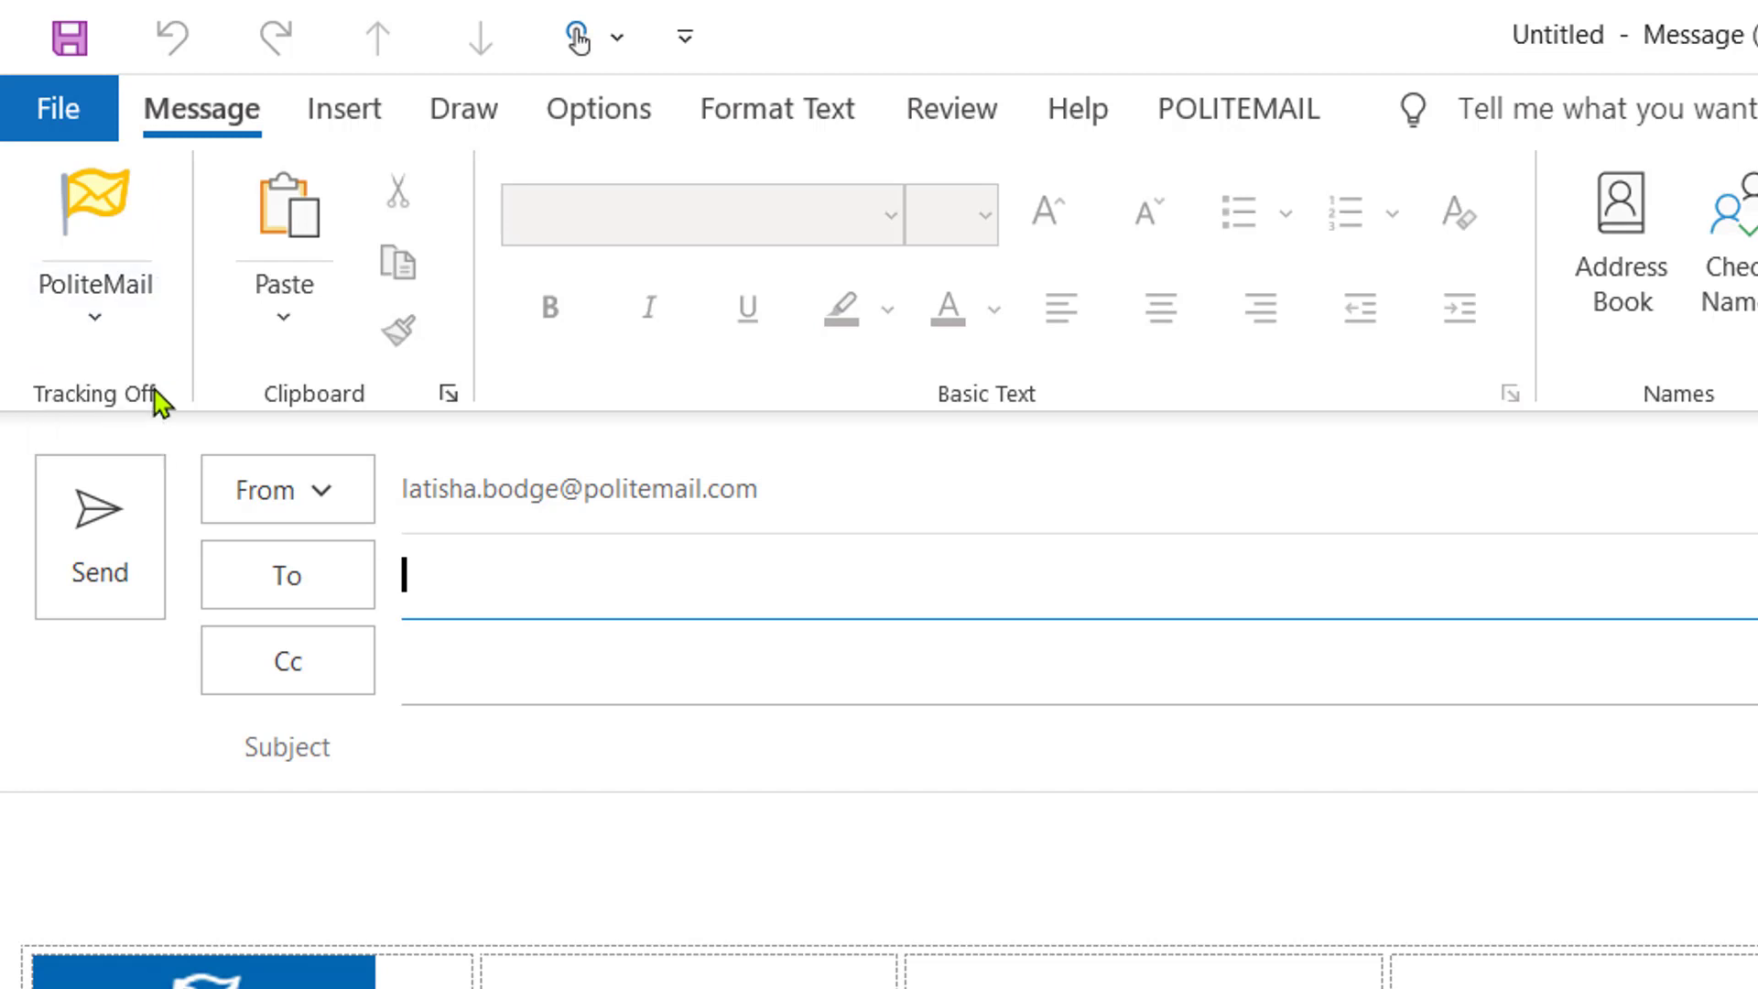
click(135, 255)
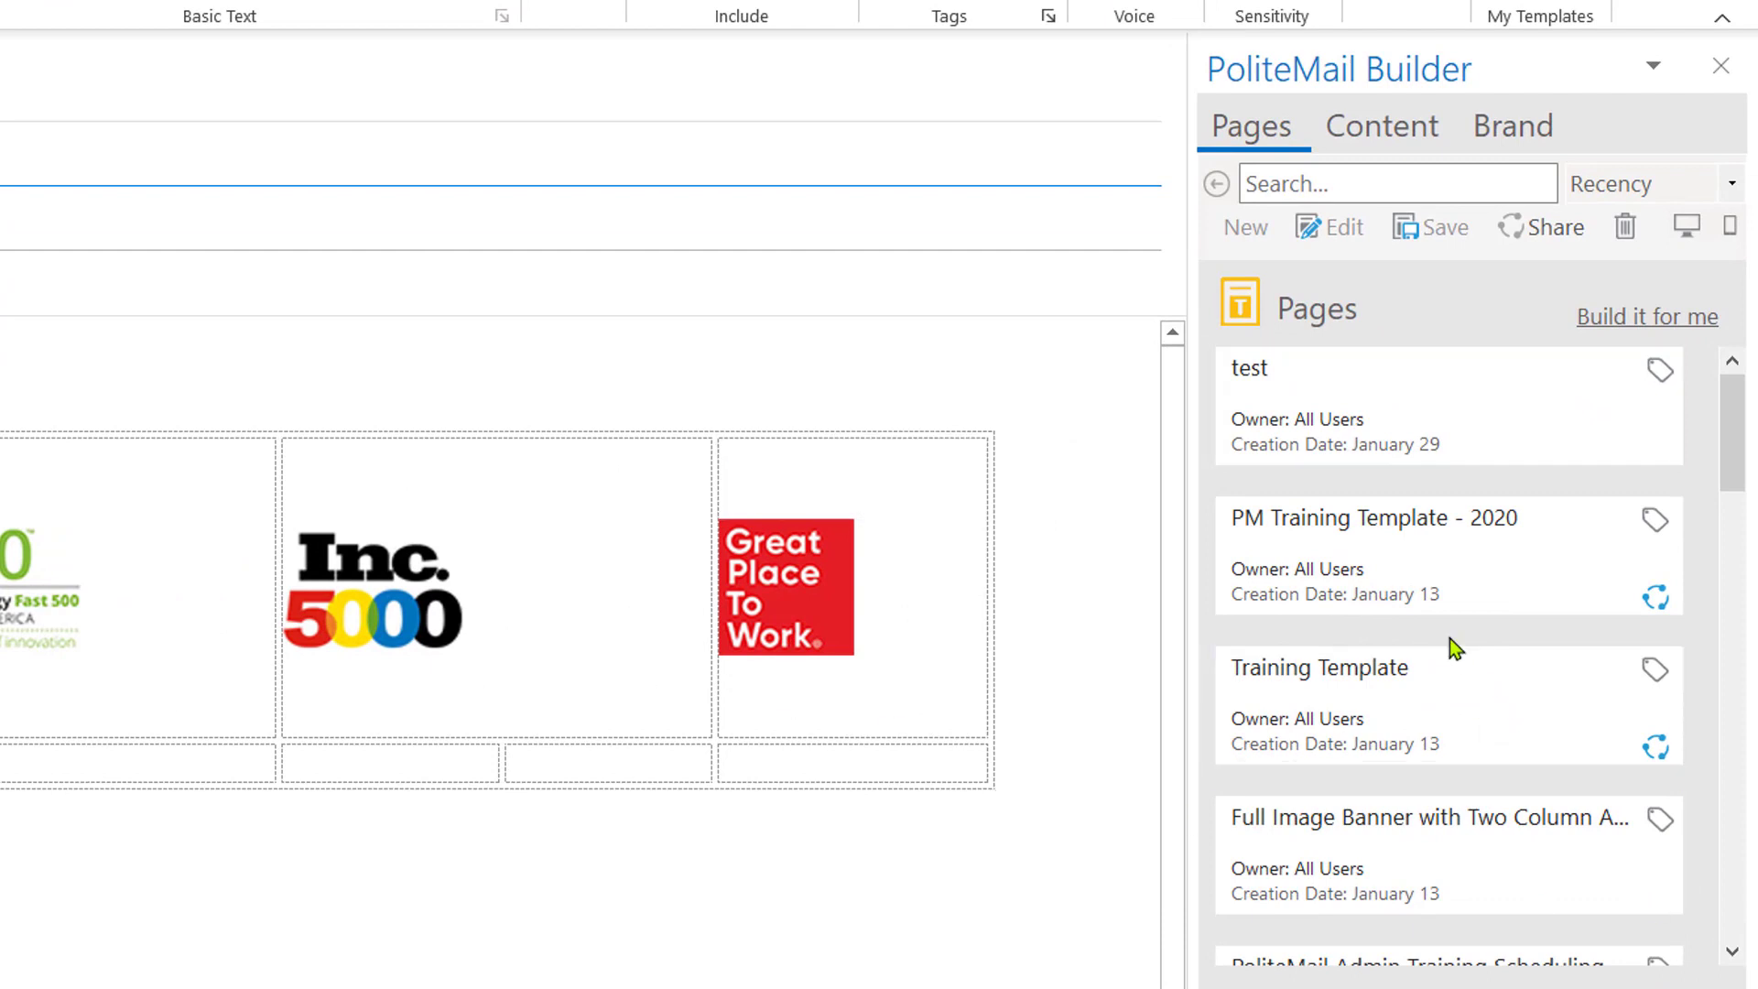
Step: Search the PoliteMail pages for covid and insert the second COVID-19 Aggregate Outbox template into the message body
click(1426, 392)
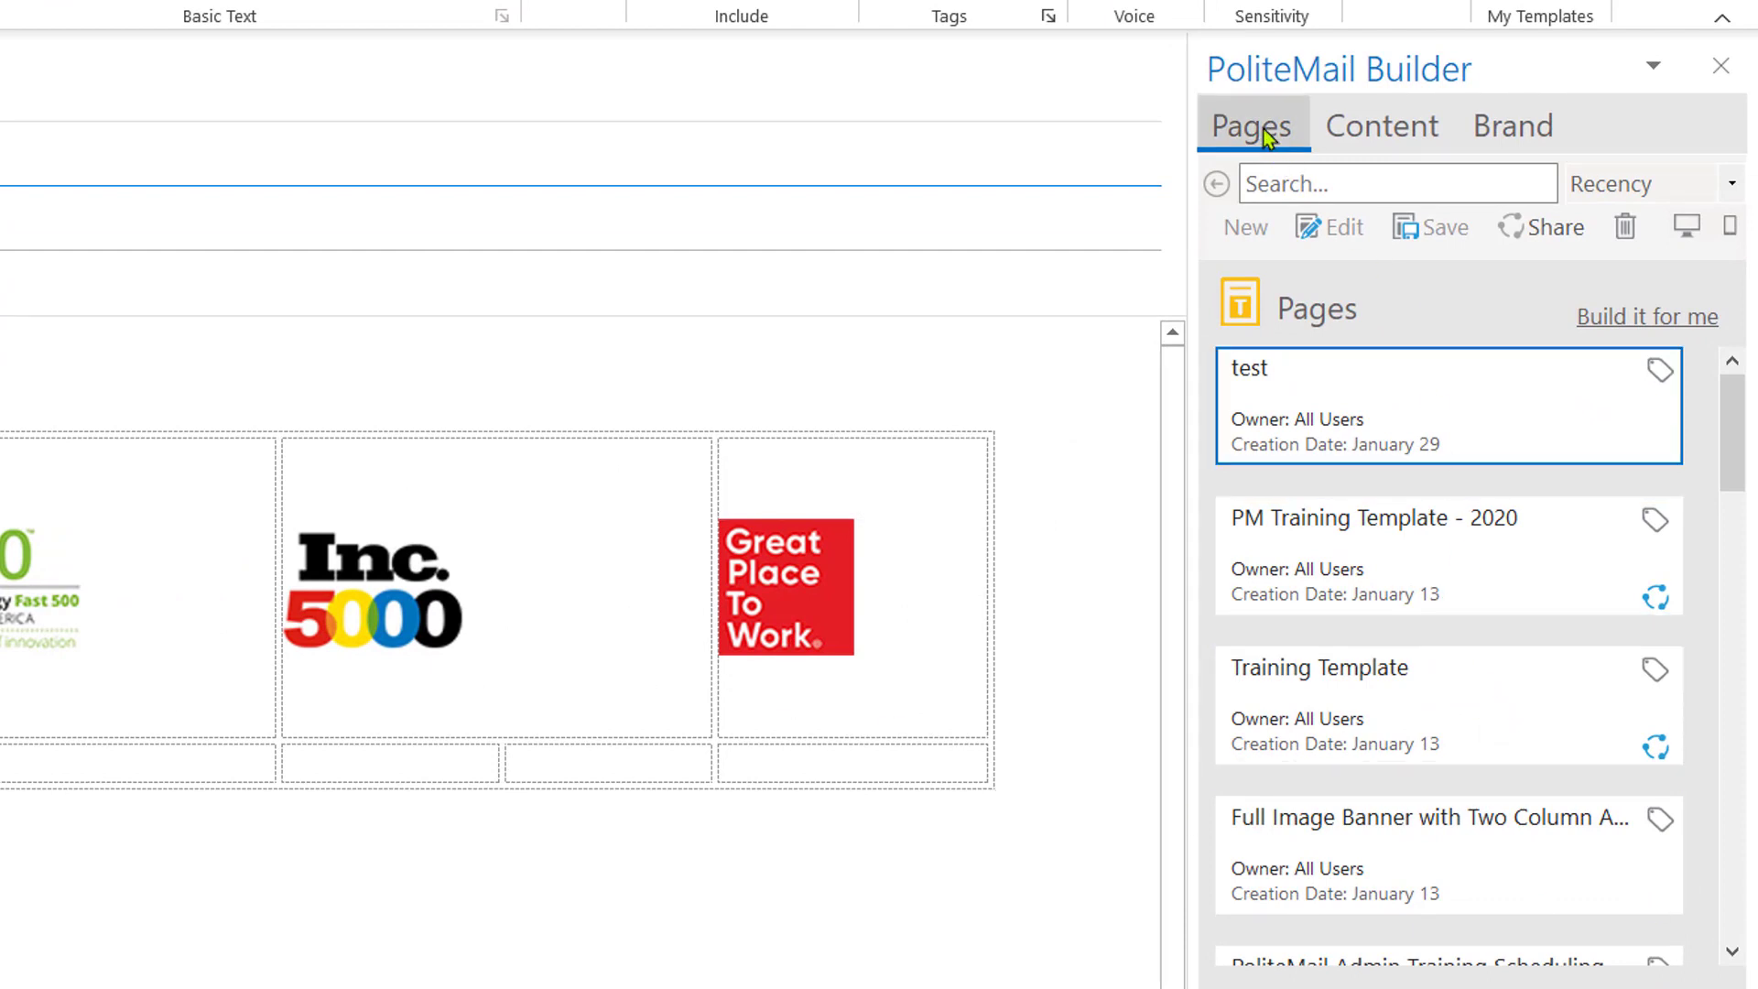
click(1295, 182)
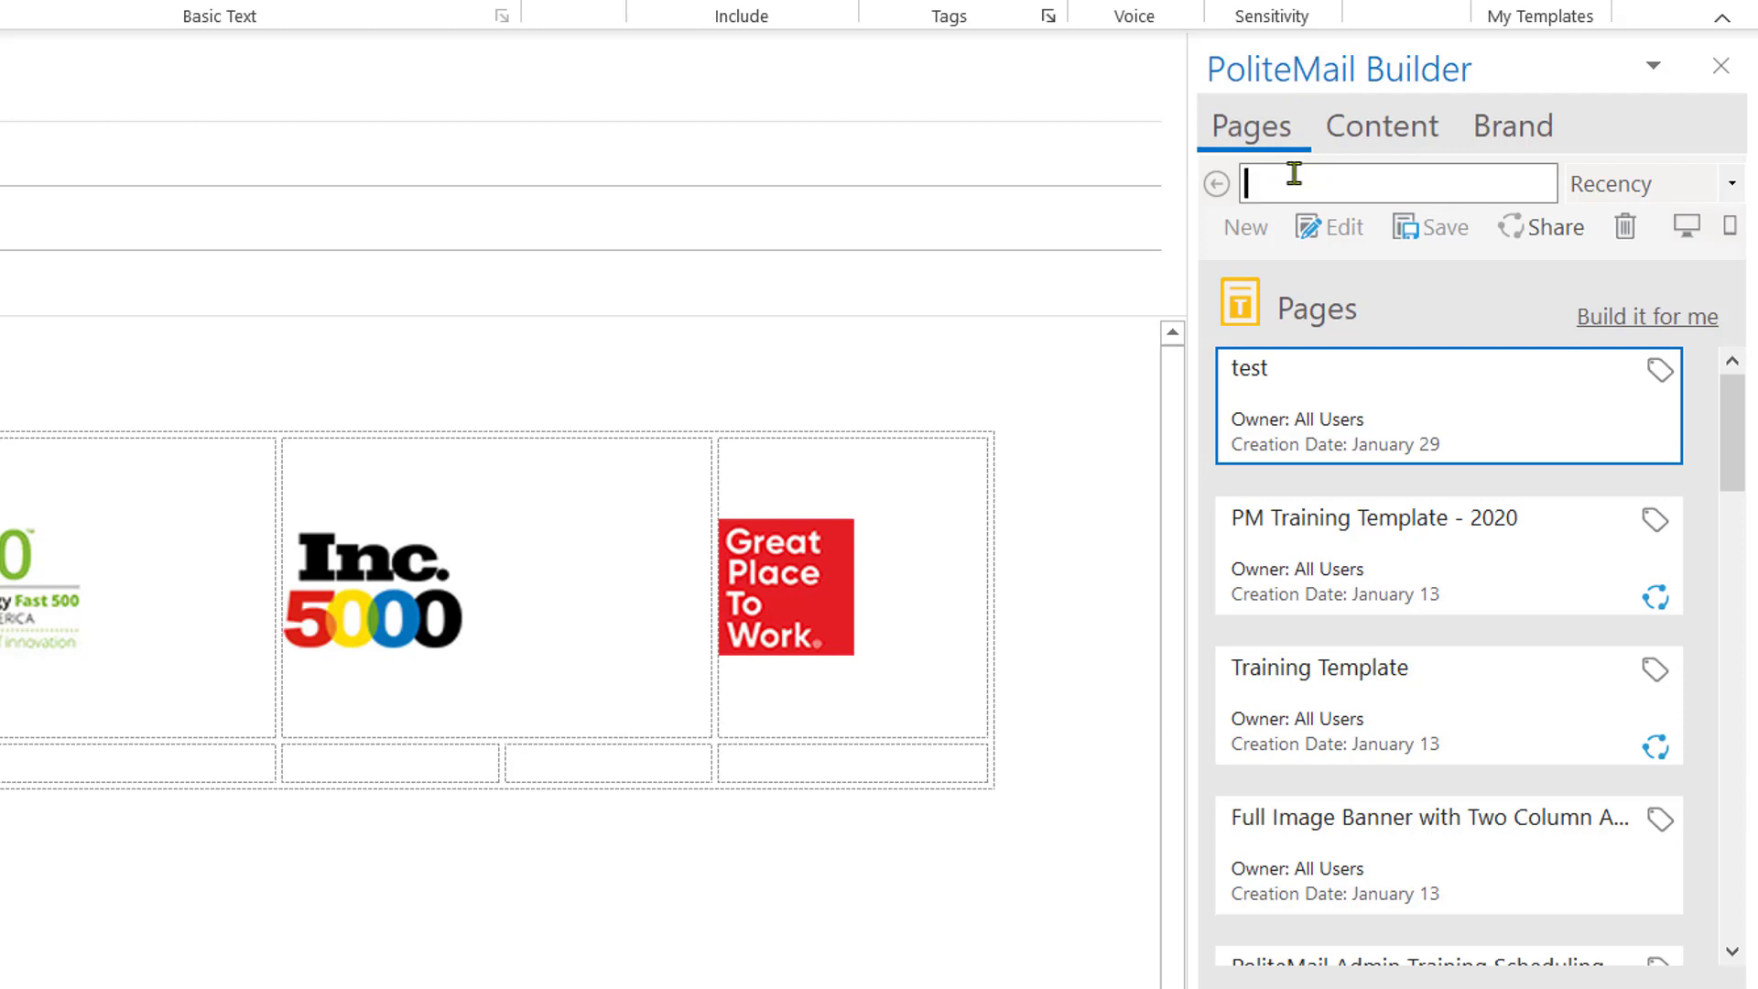
text(covid)
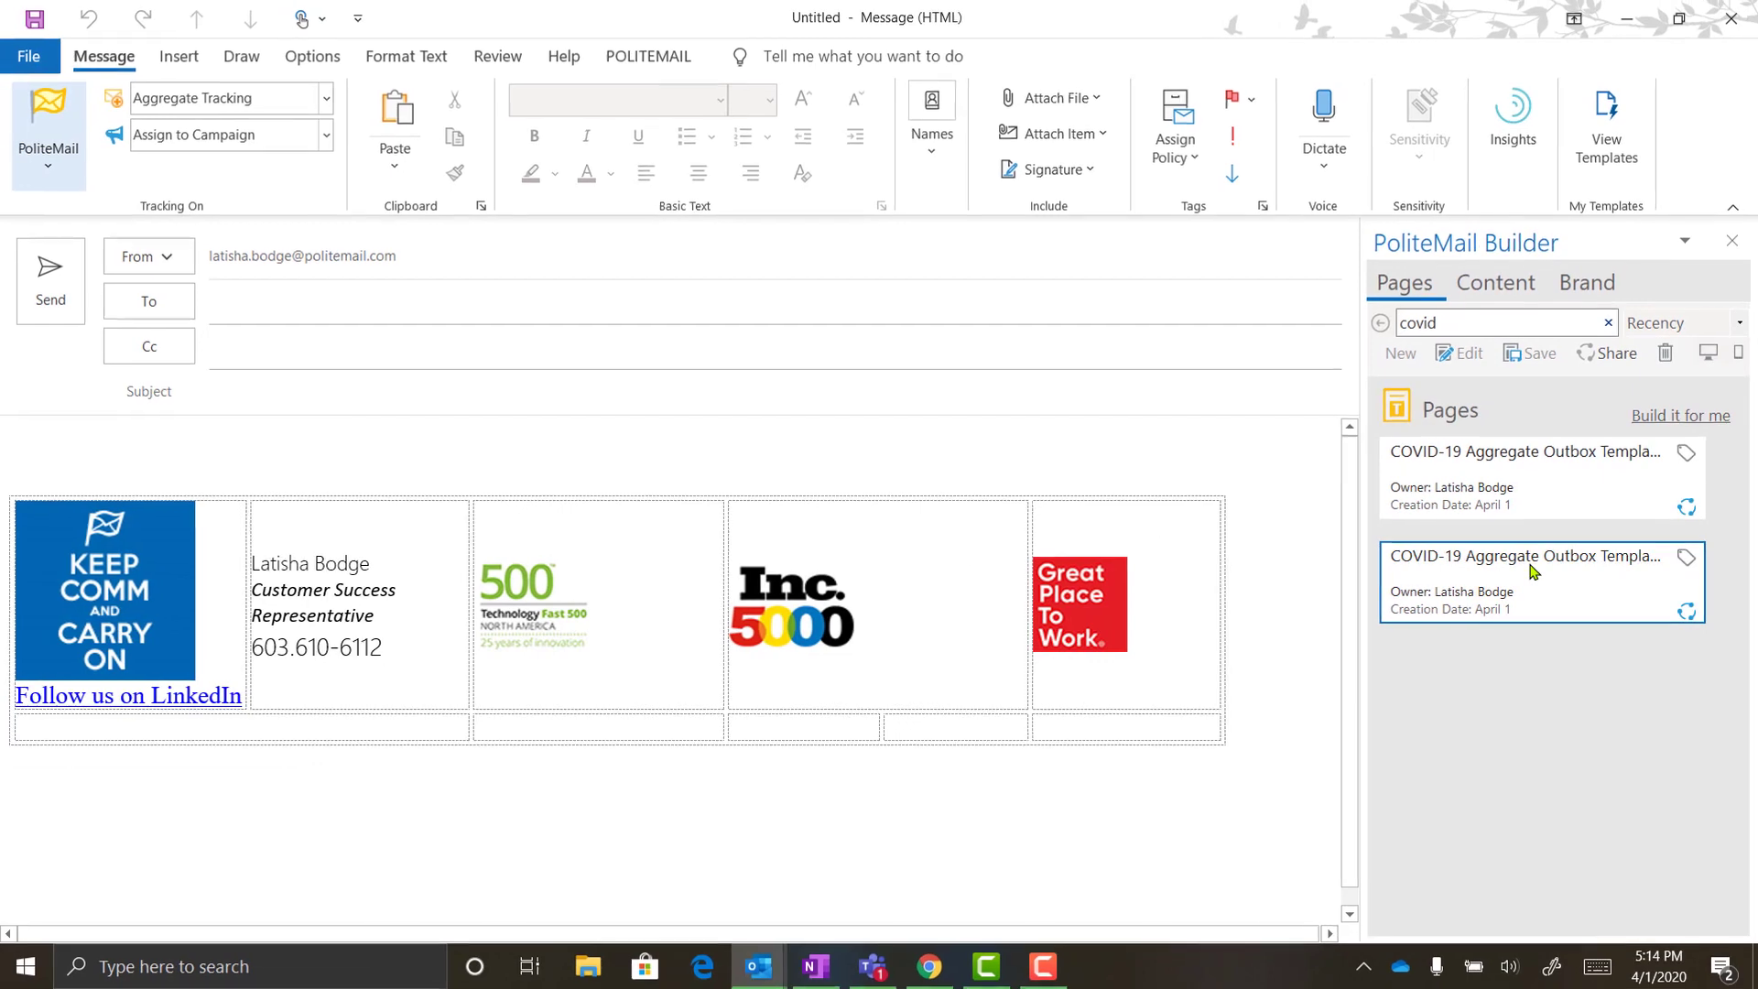
drag(1534, 572, 691, 443)
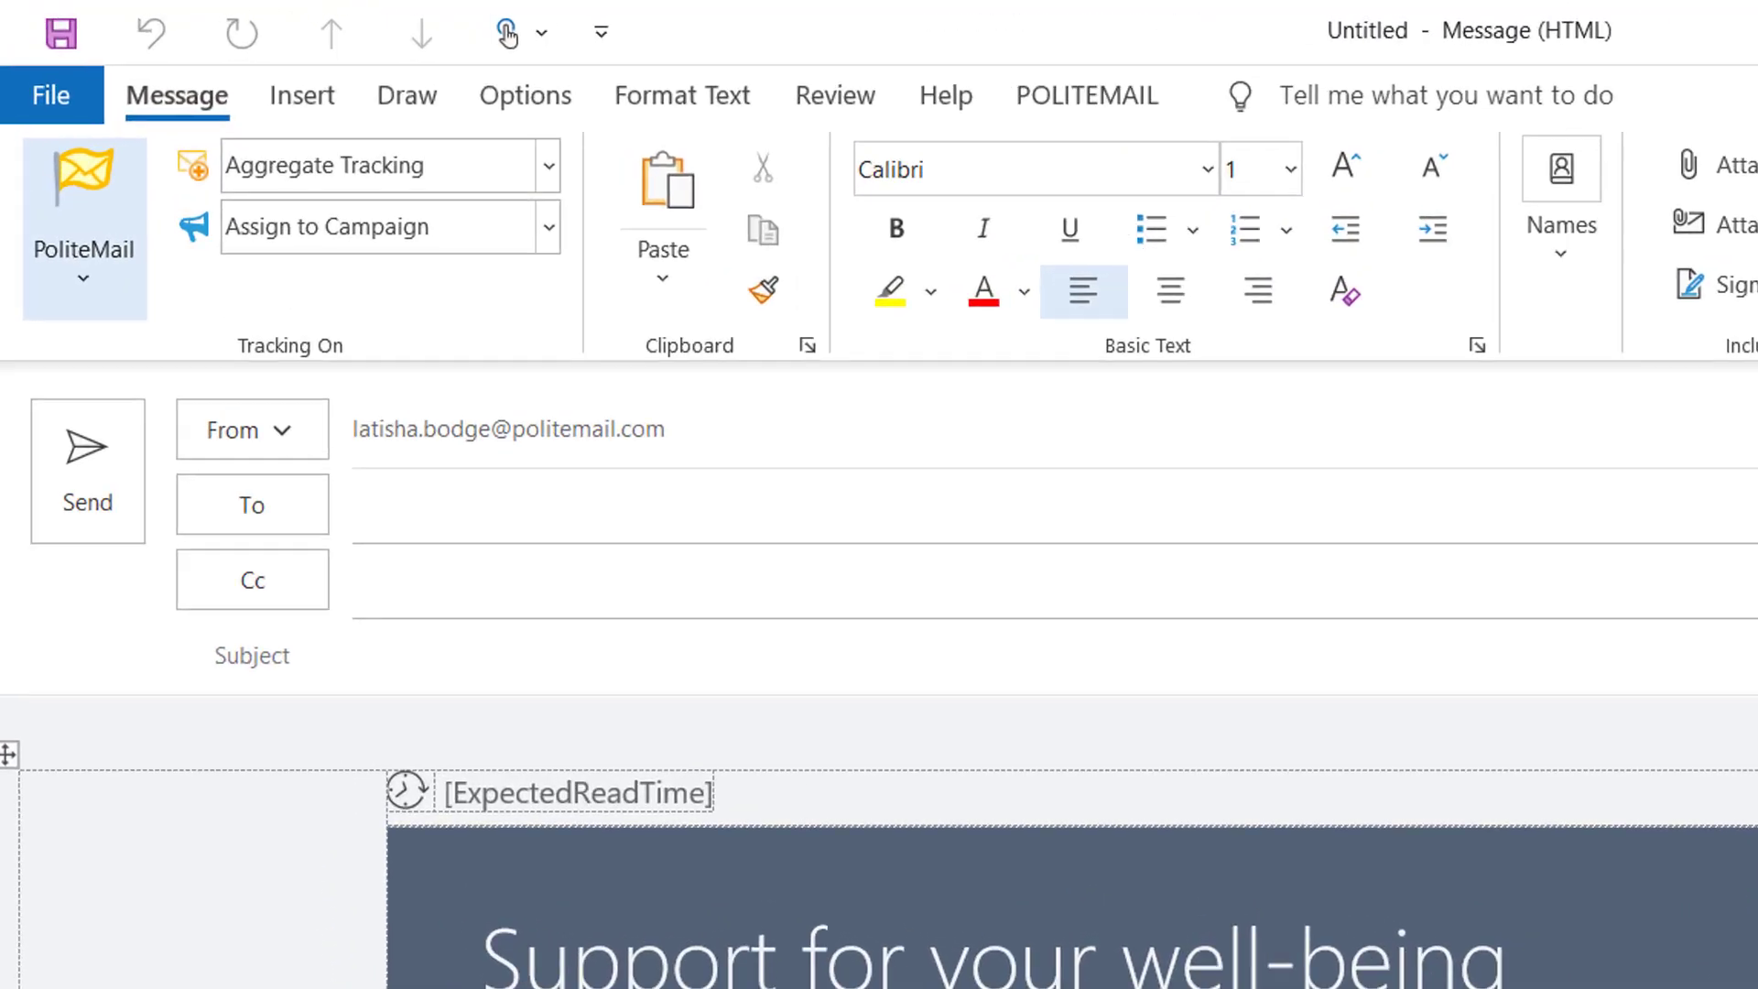
Step: Set the email's subject to "Covid-19" and review the inserted template from its header to the CDC footer
click(923, 391)
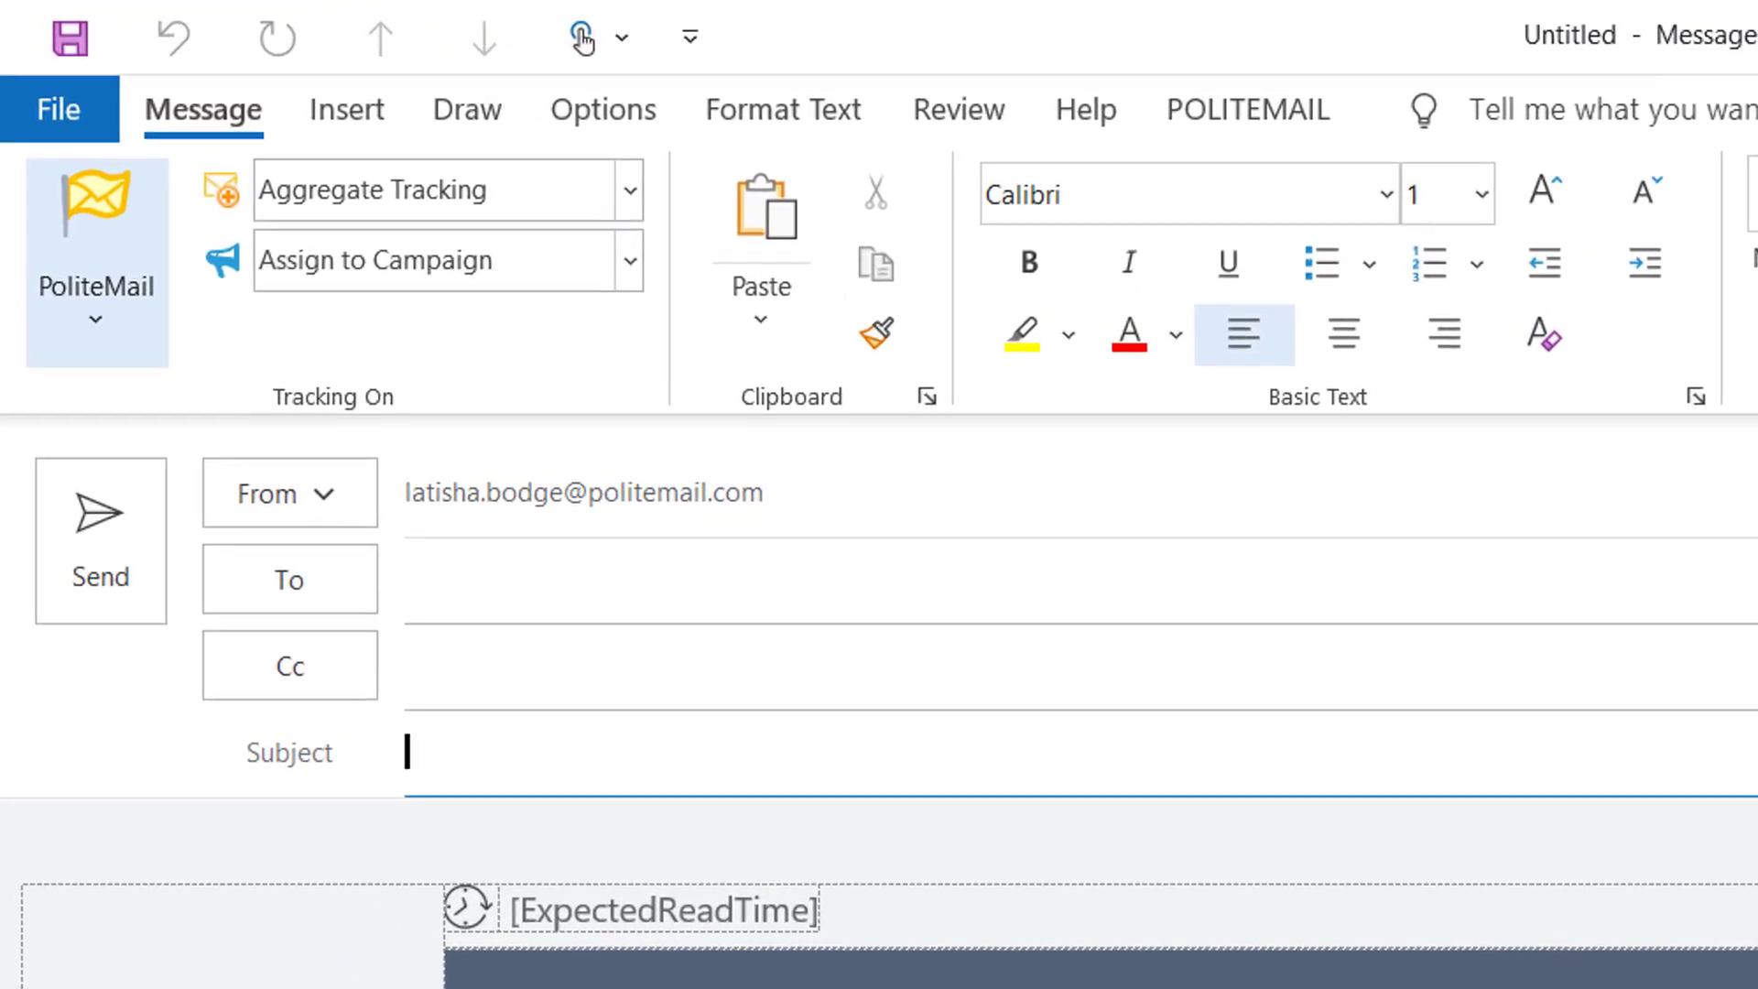
text(Covid-)
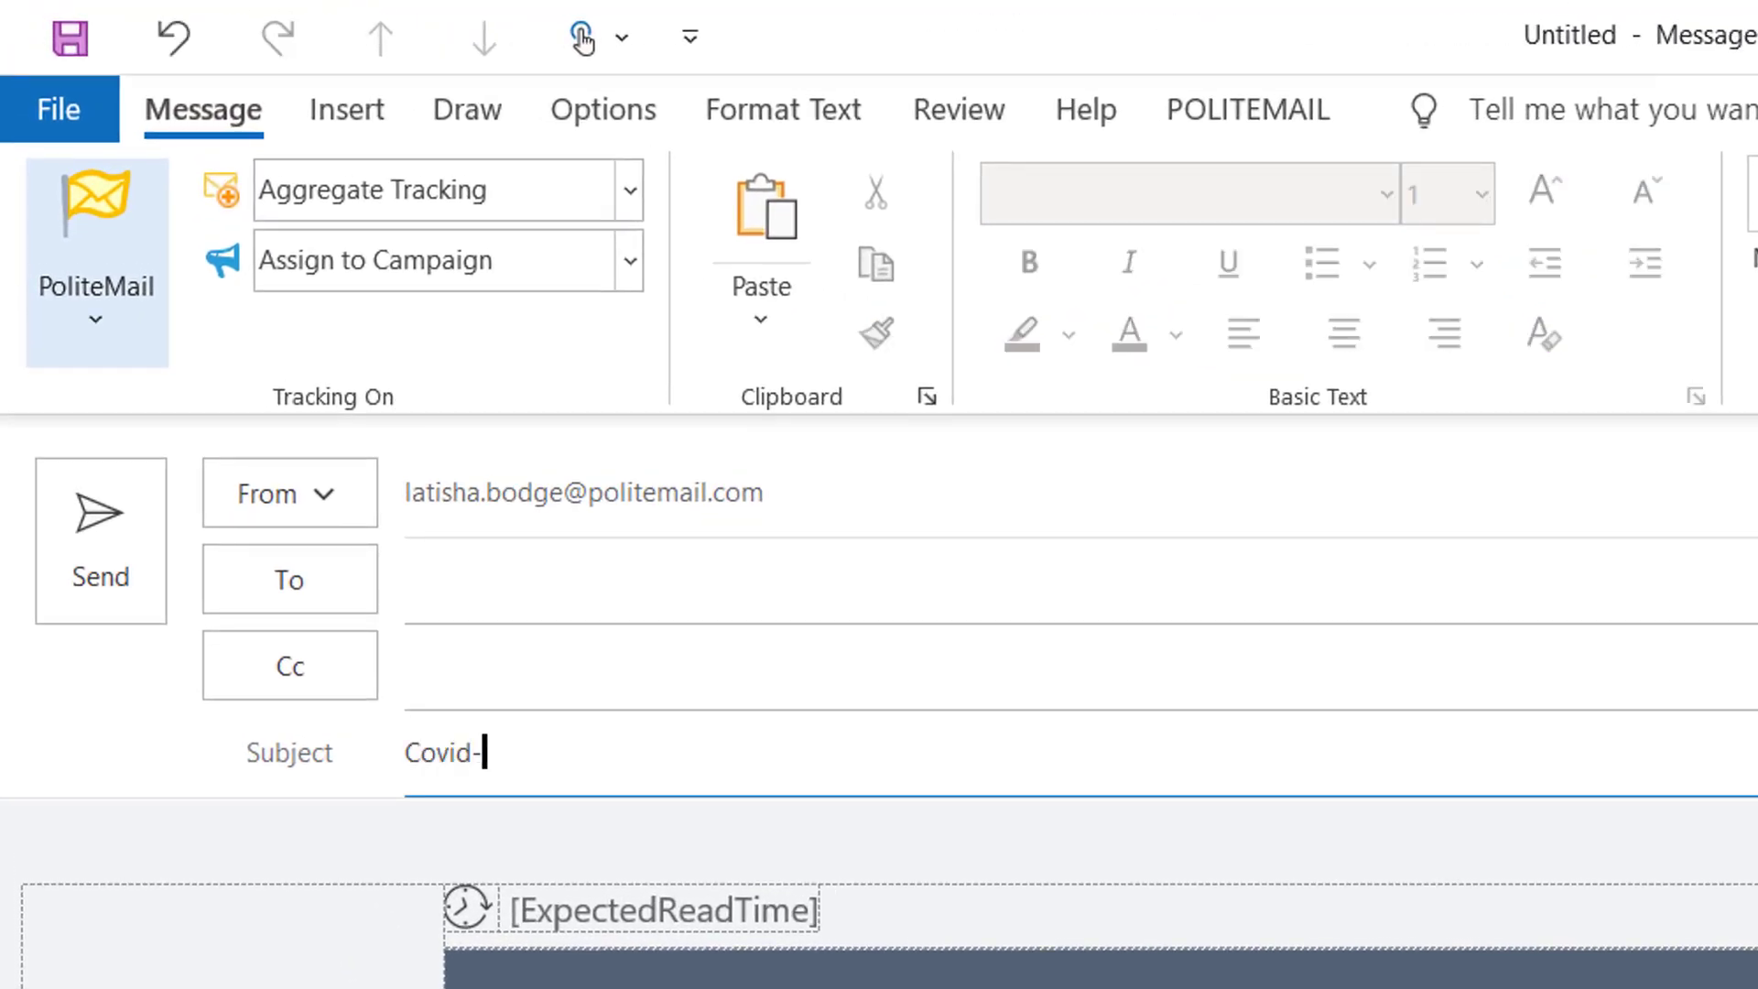
text(19)
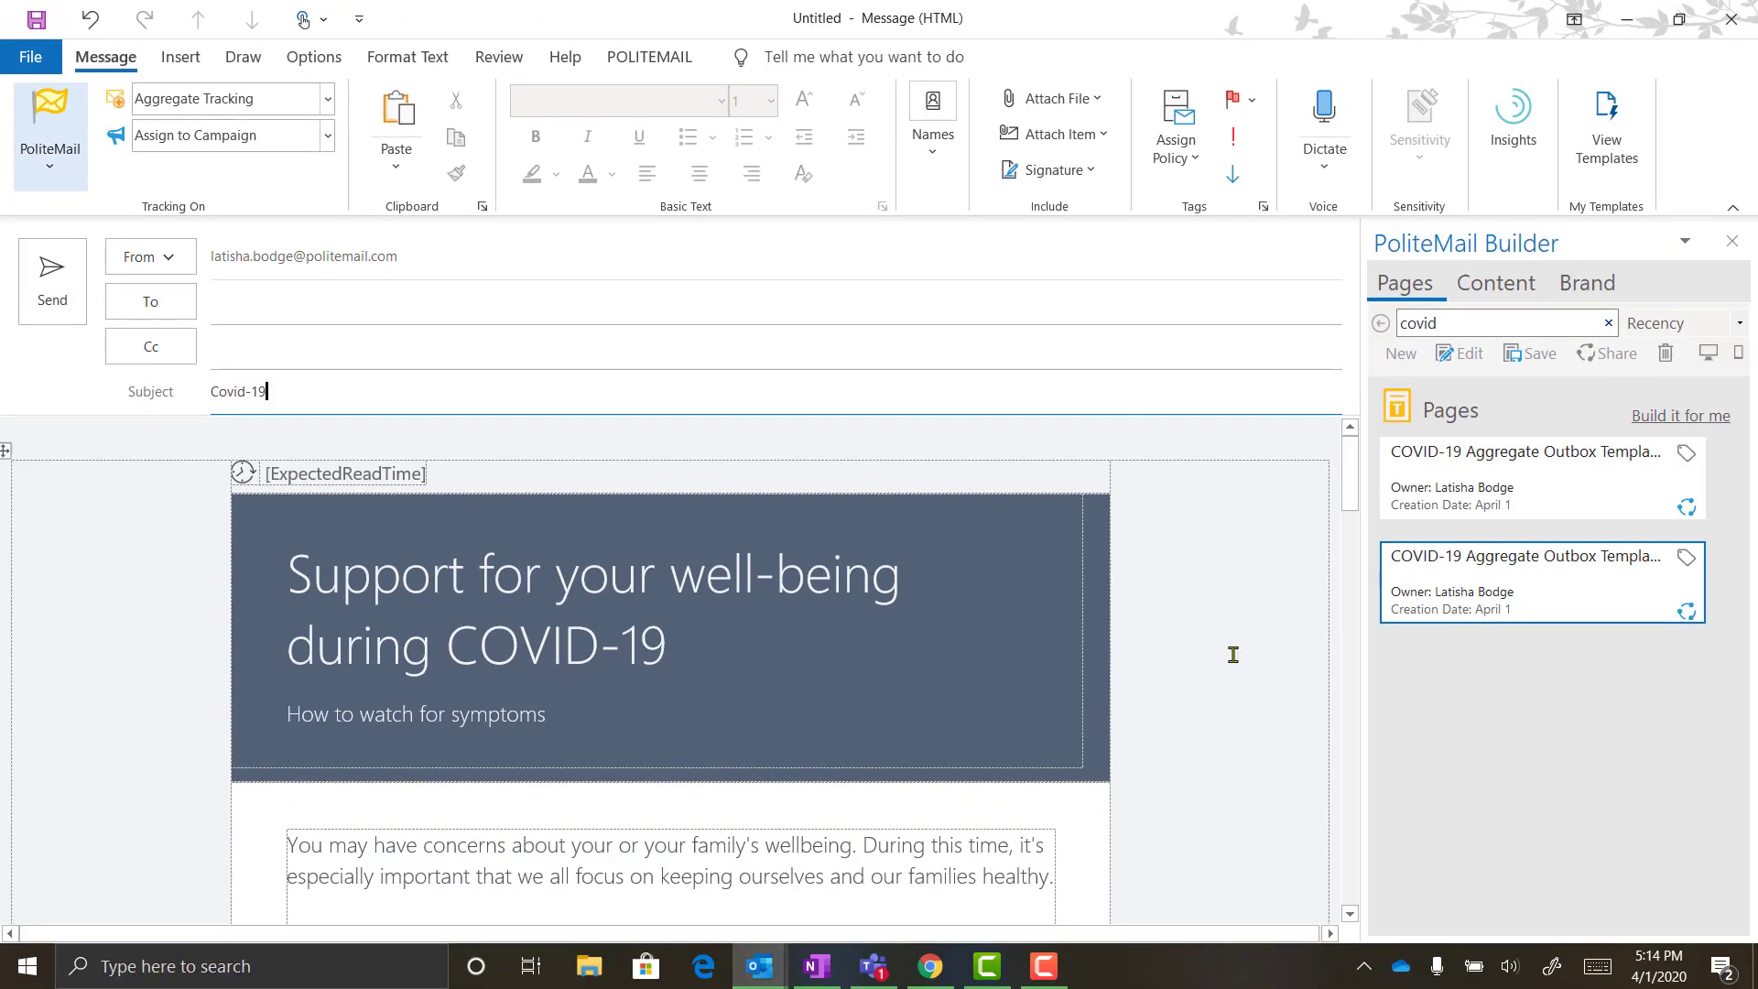
scroll(1190, 697, down, 1)
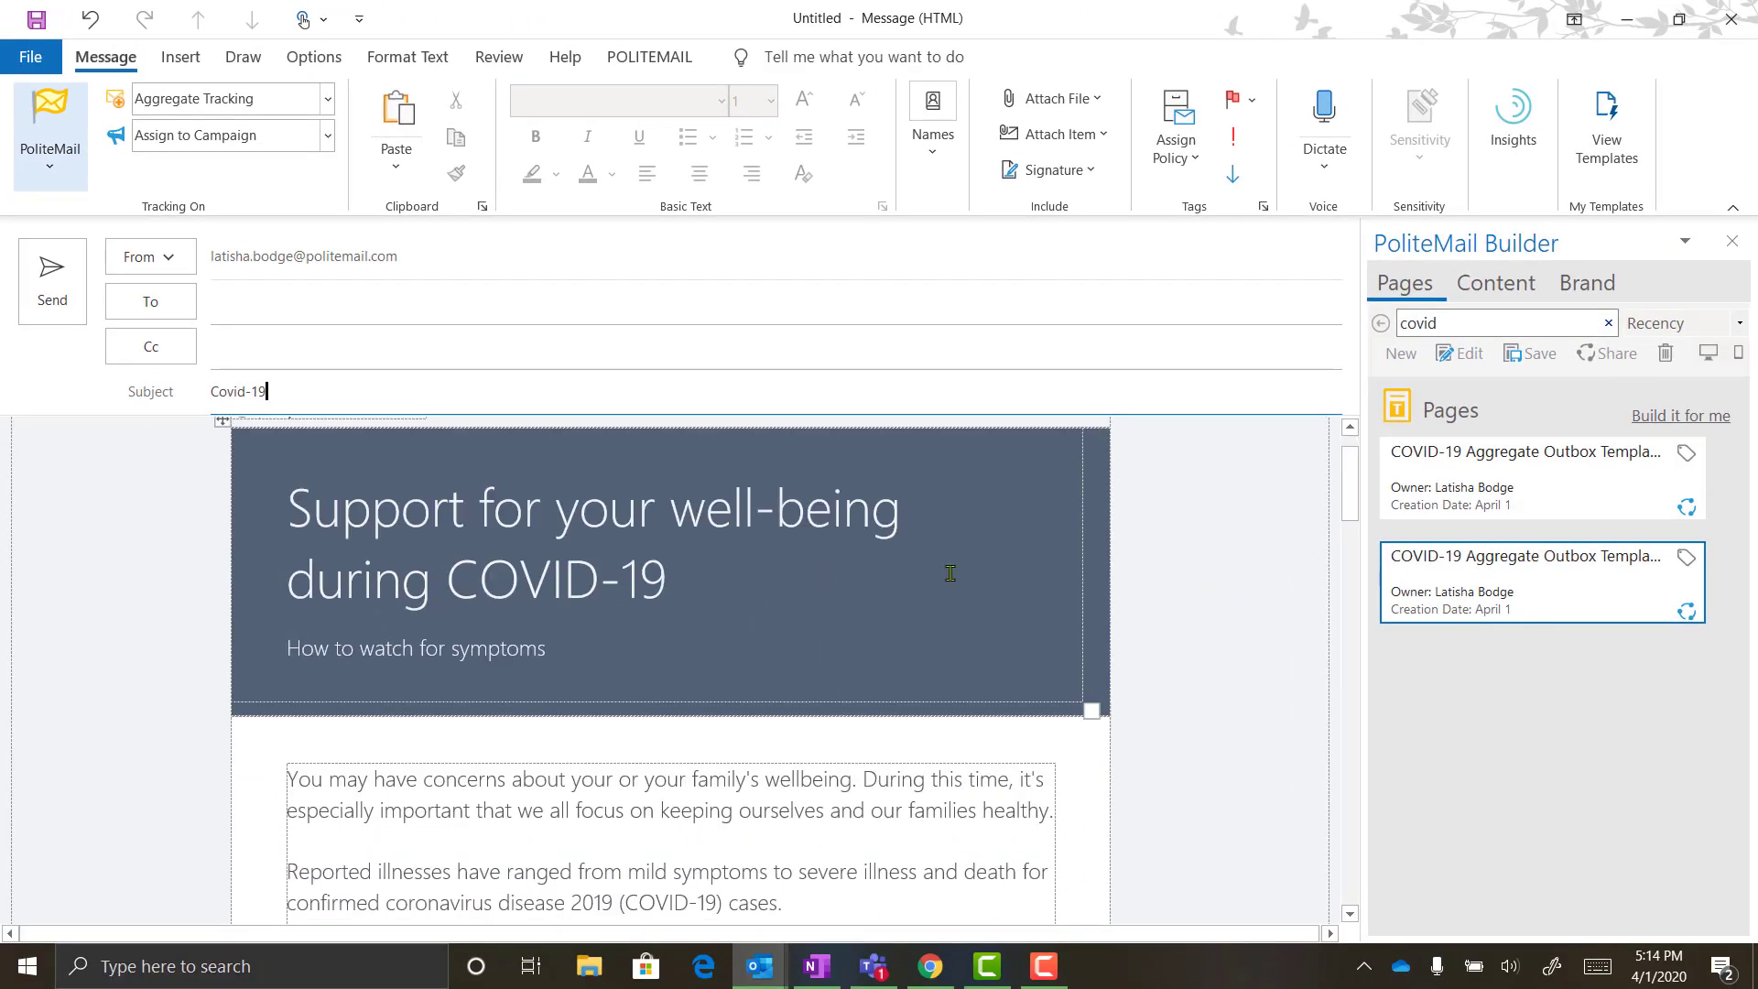
scroll(887, 531, down, 1)
scroll(888, 531, down, 14)
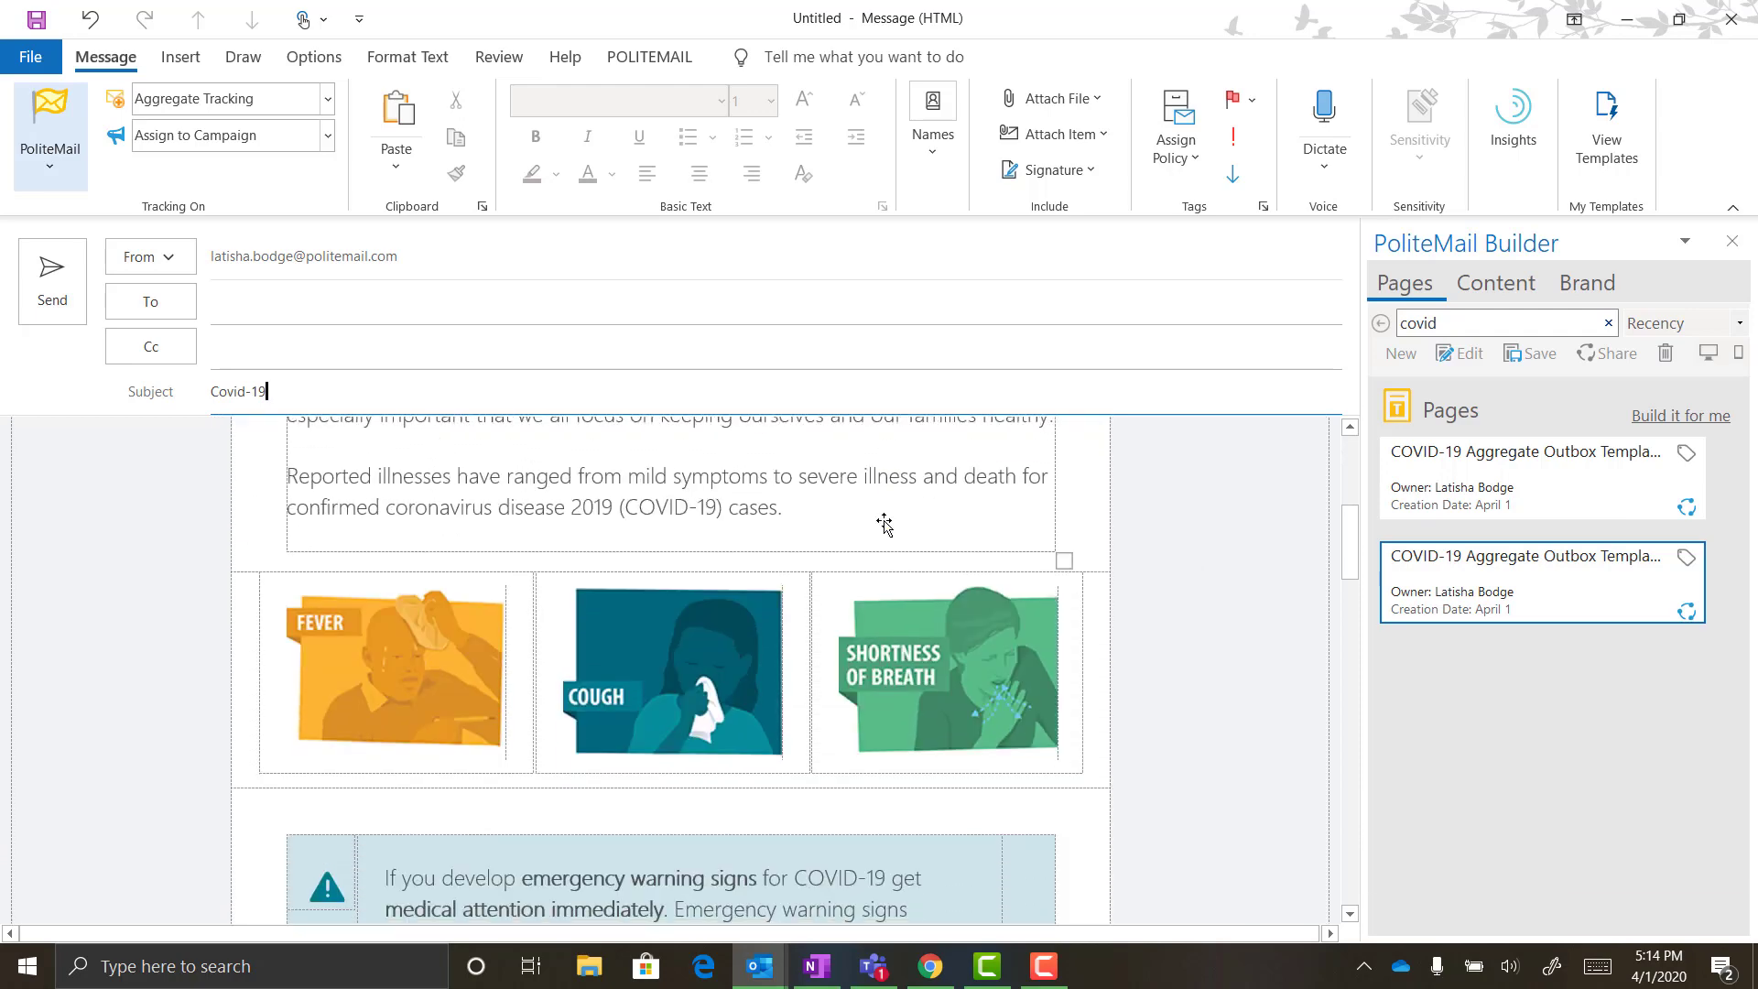
scroll(880, 514, down, 20)
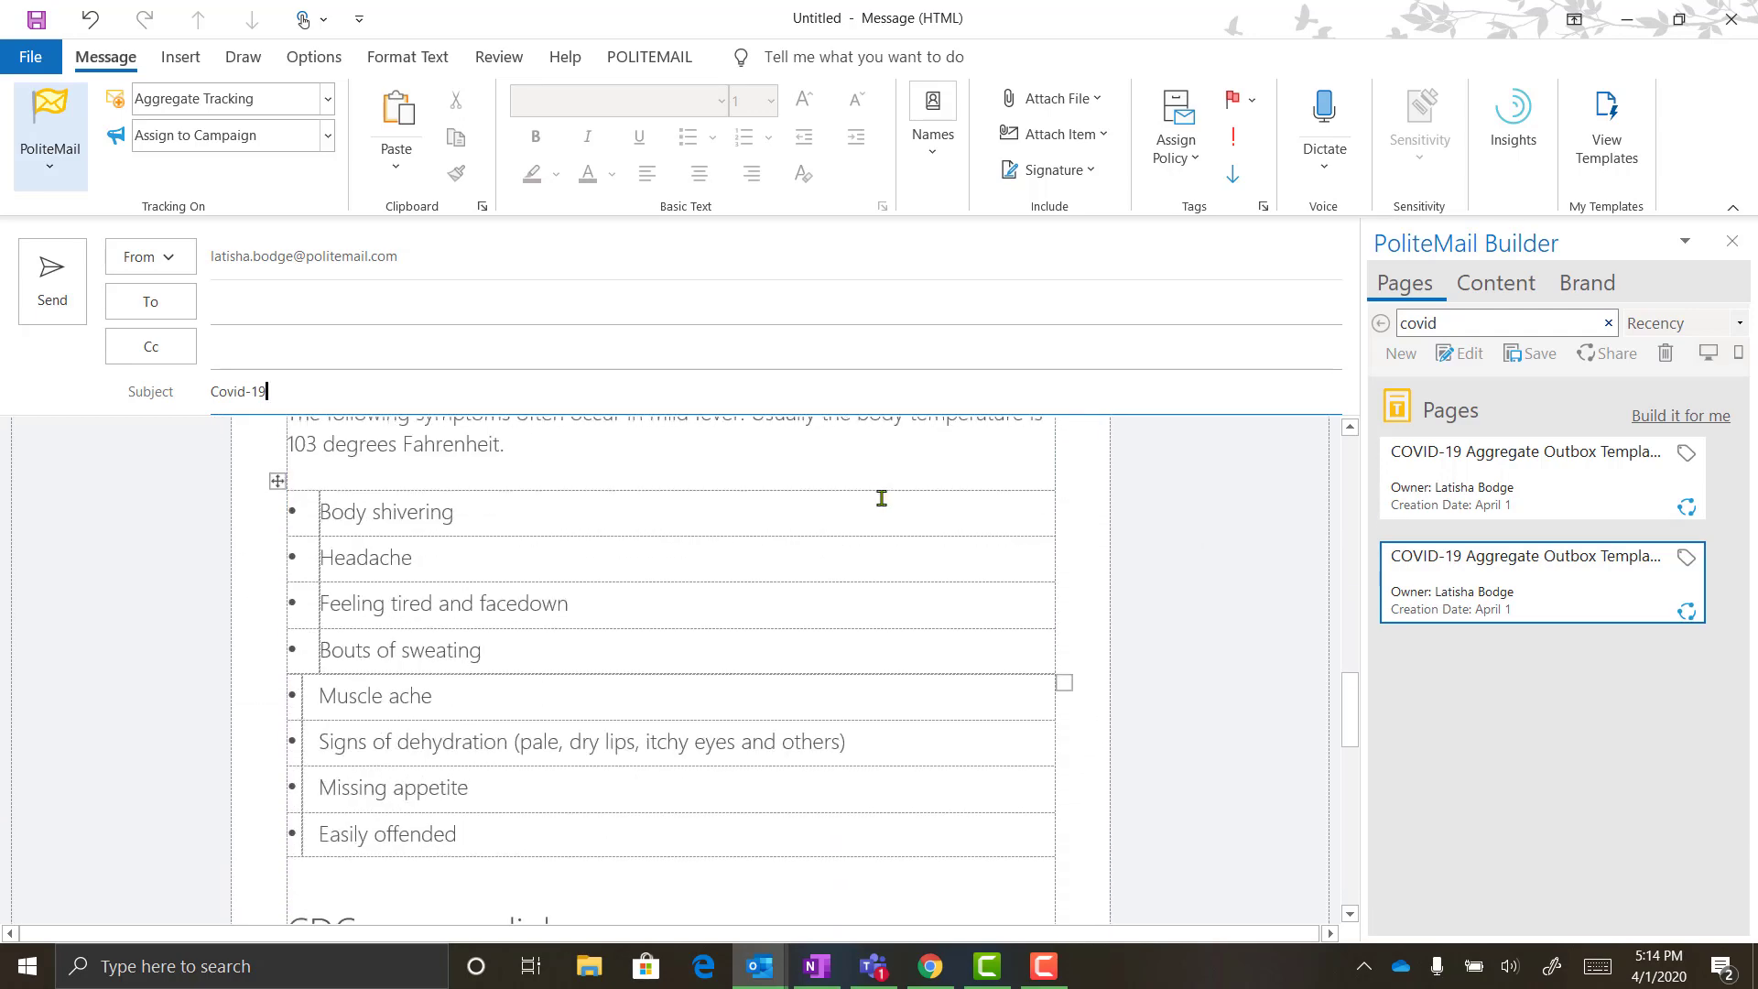
scroll(886, 499, down, 1)
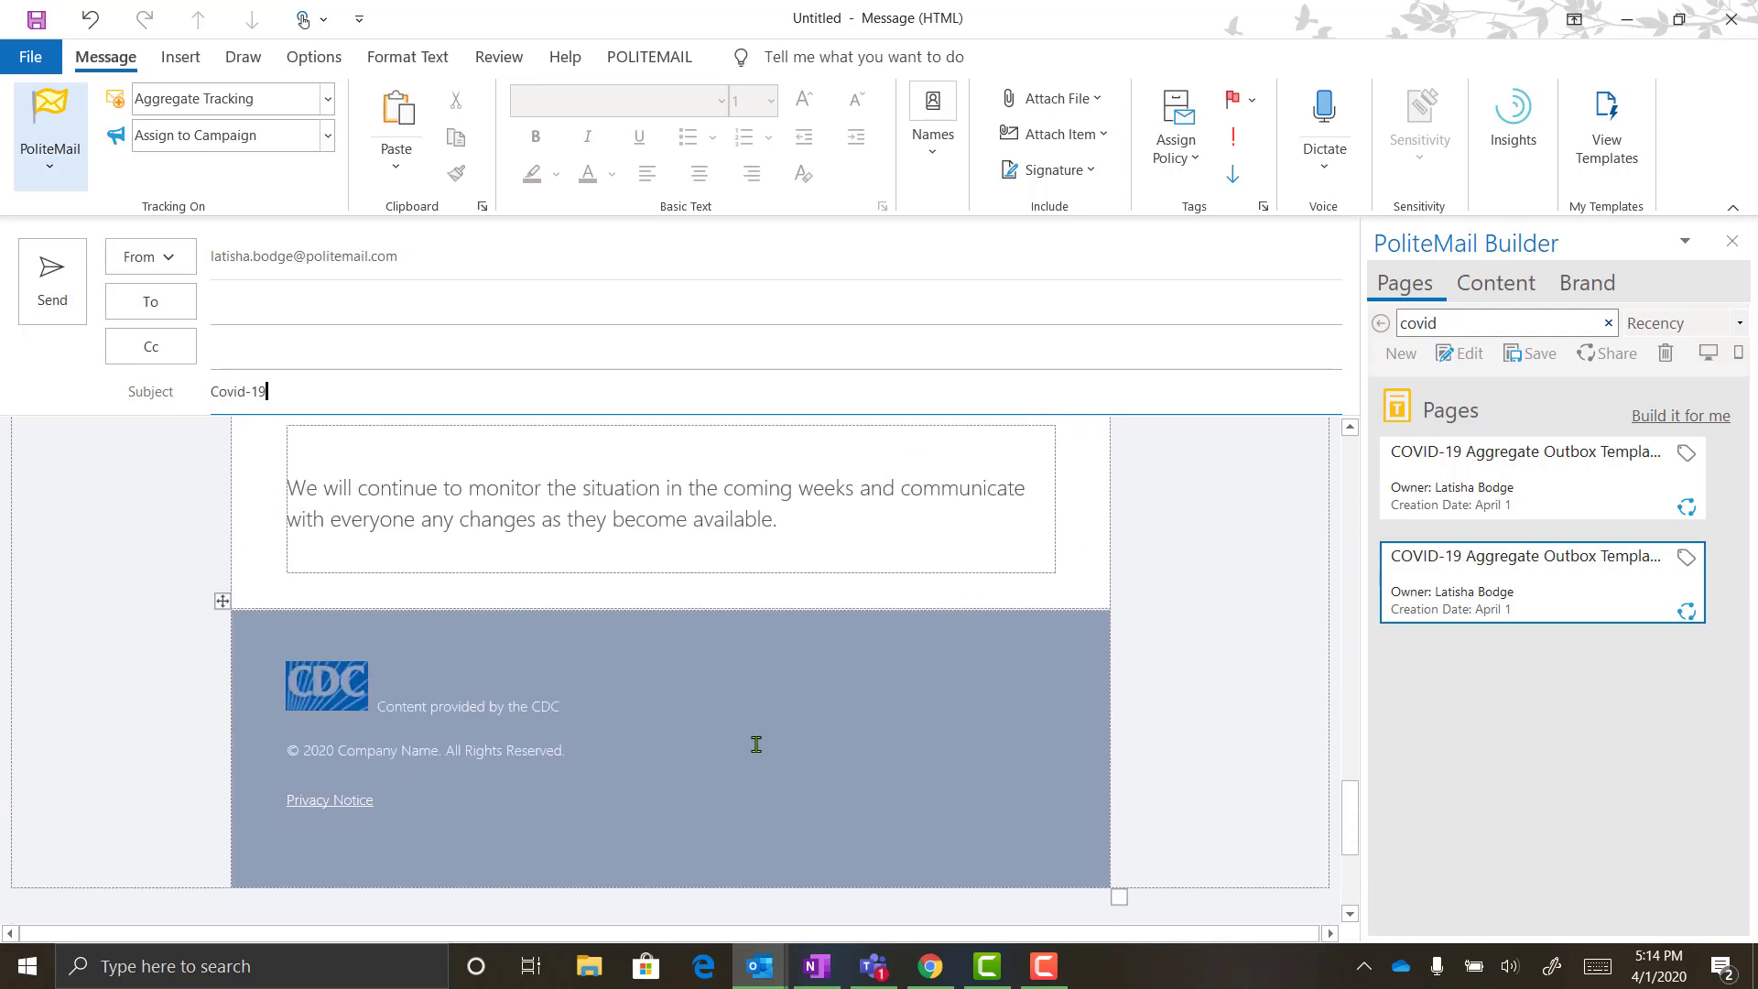
Step: Create a PreFlight test send of the Covid-19 message to preview it before sending
drag(1350, 815, 1350, 431)
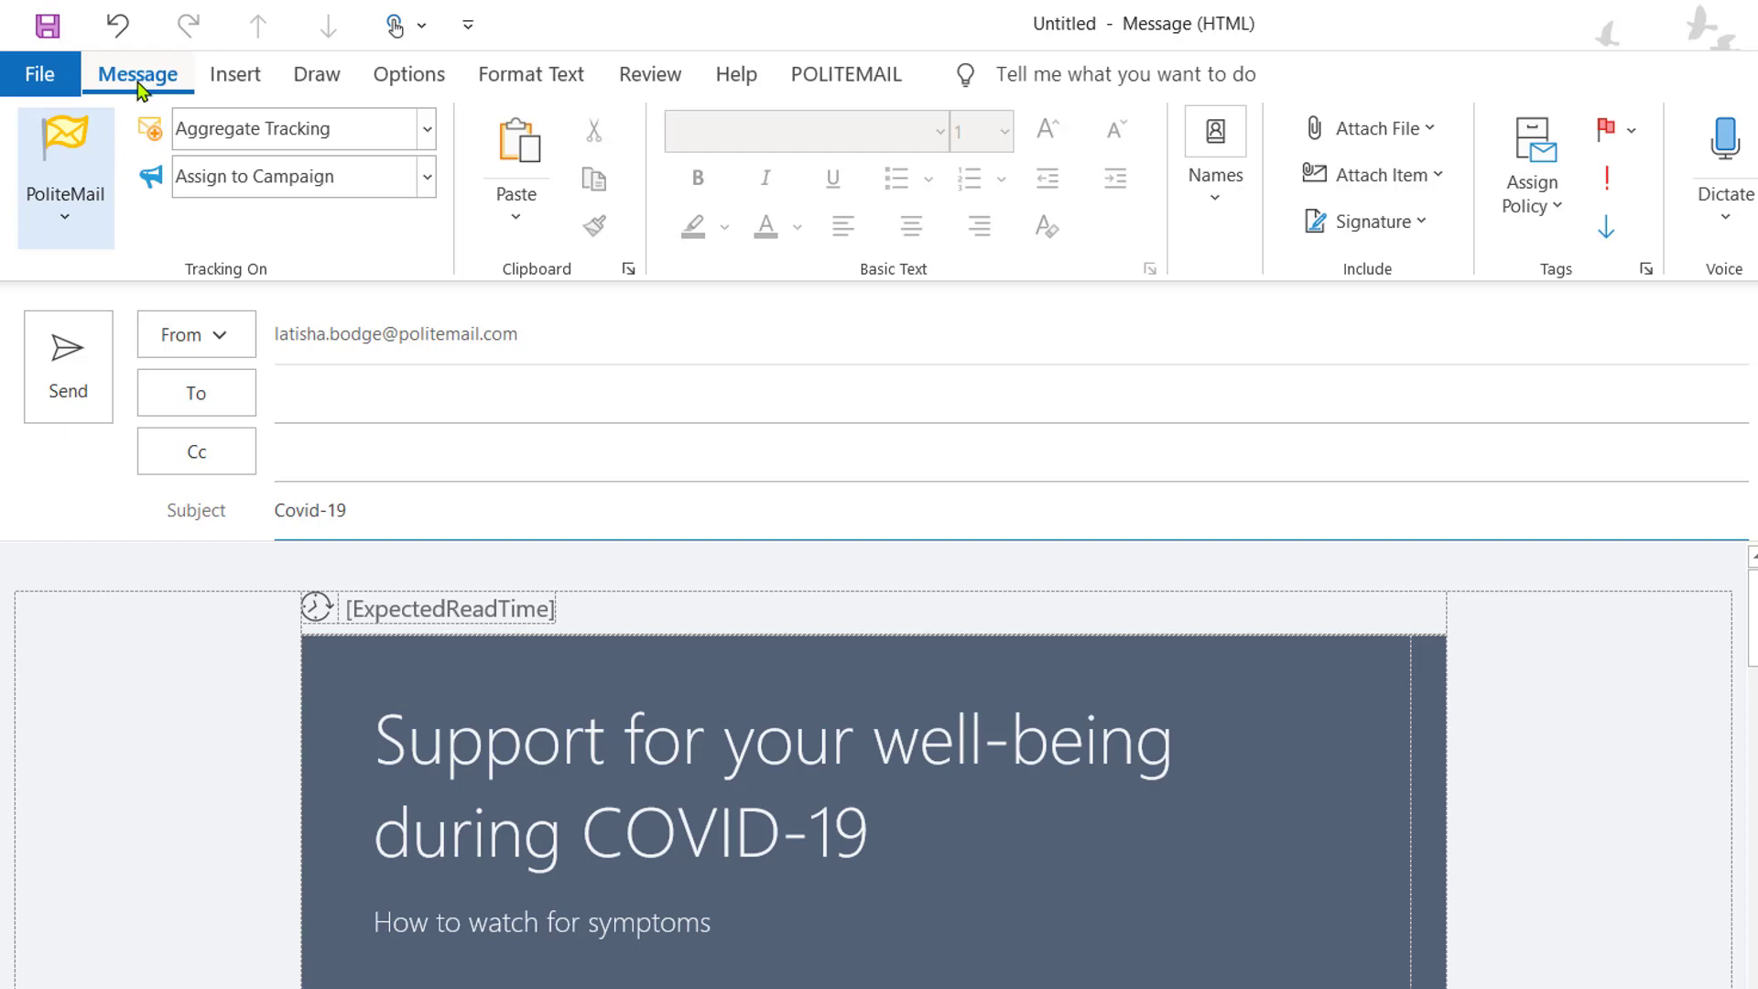
click(96, 226)
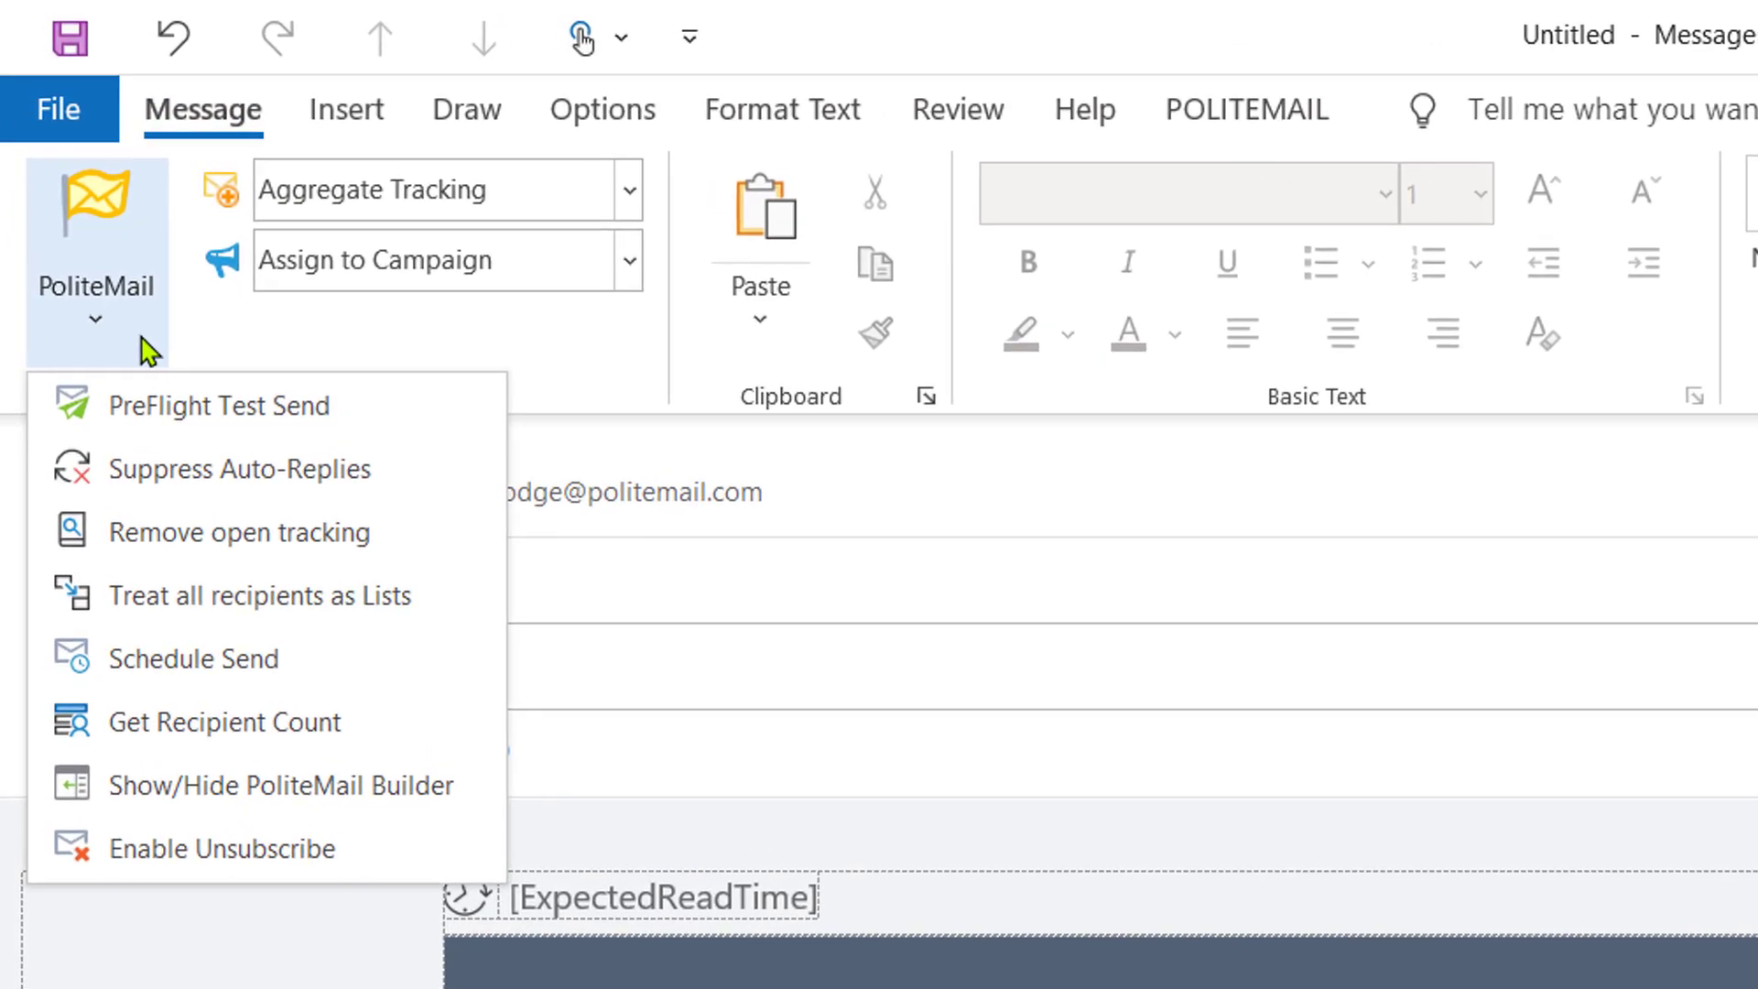
click(174, 431)
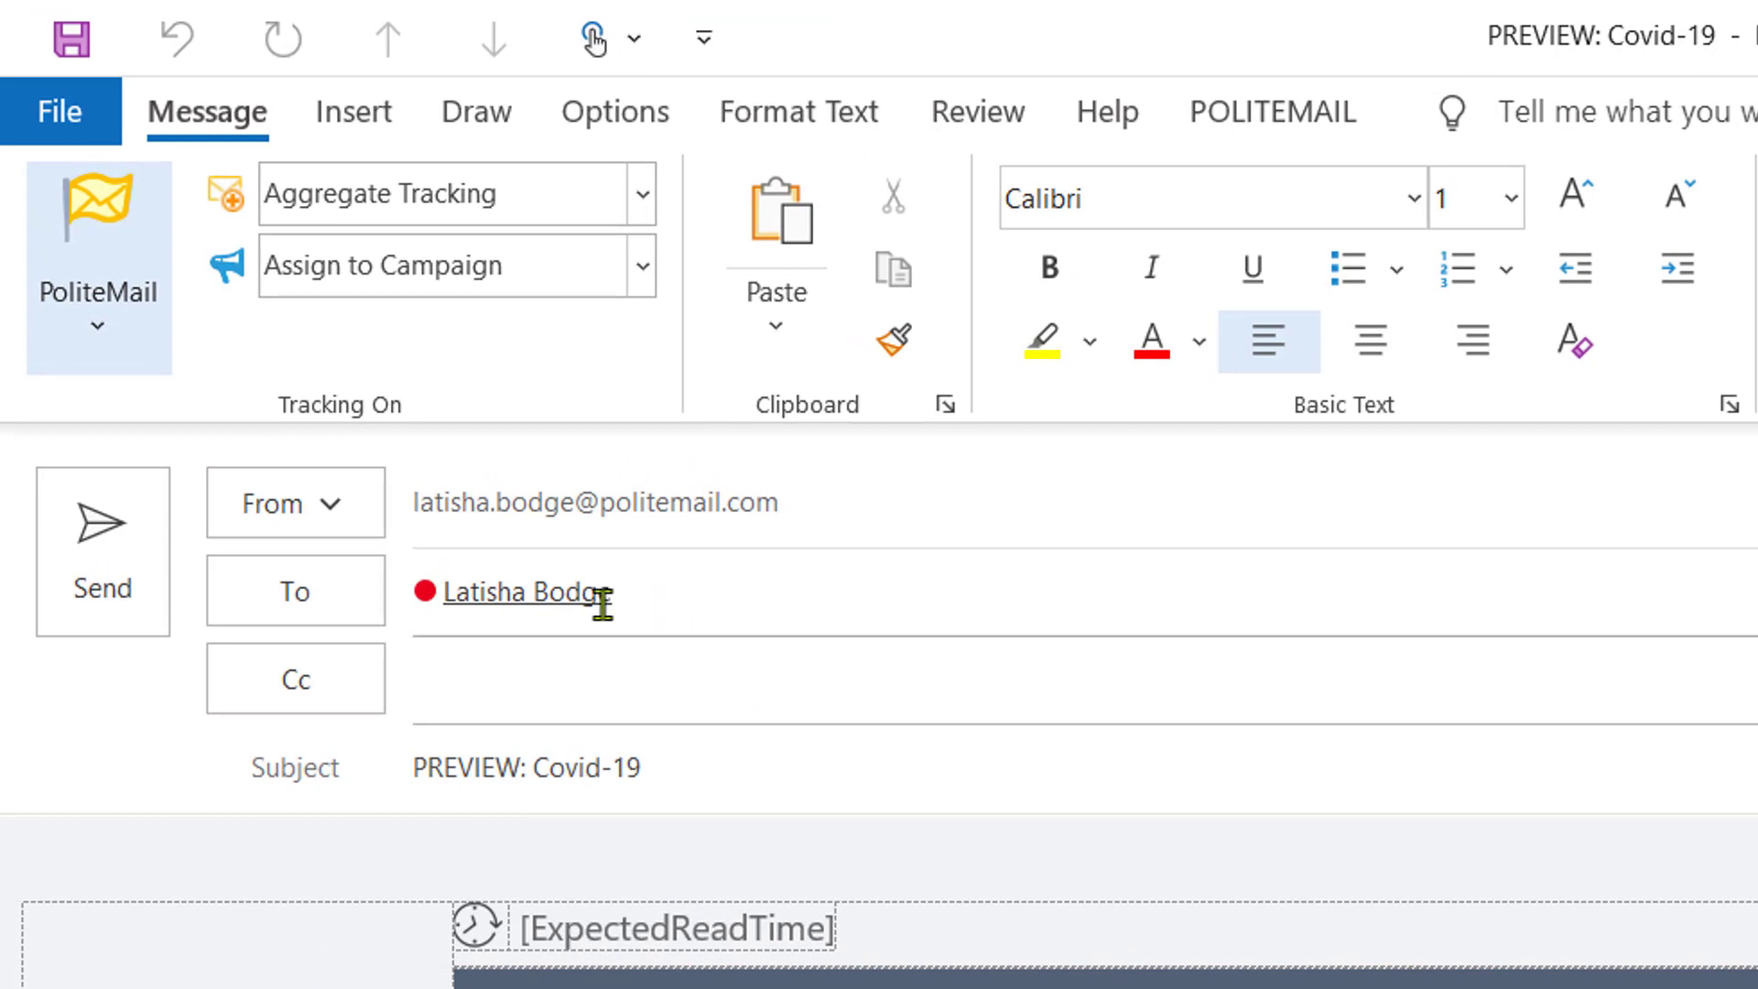
click(612, 800)
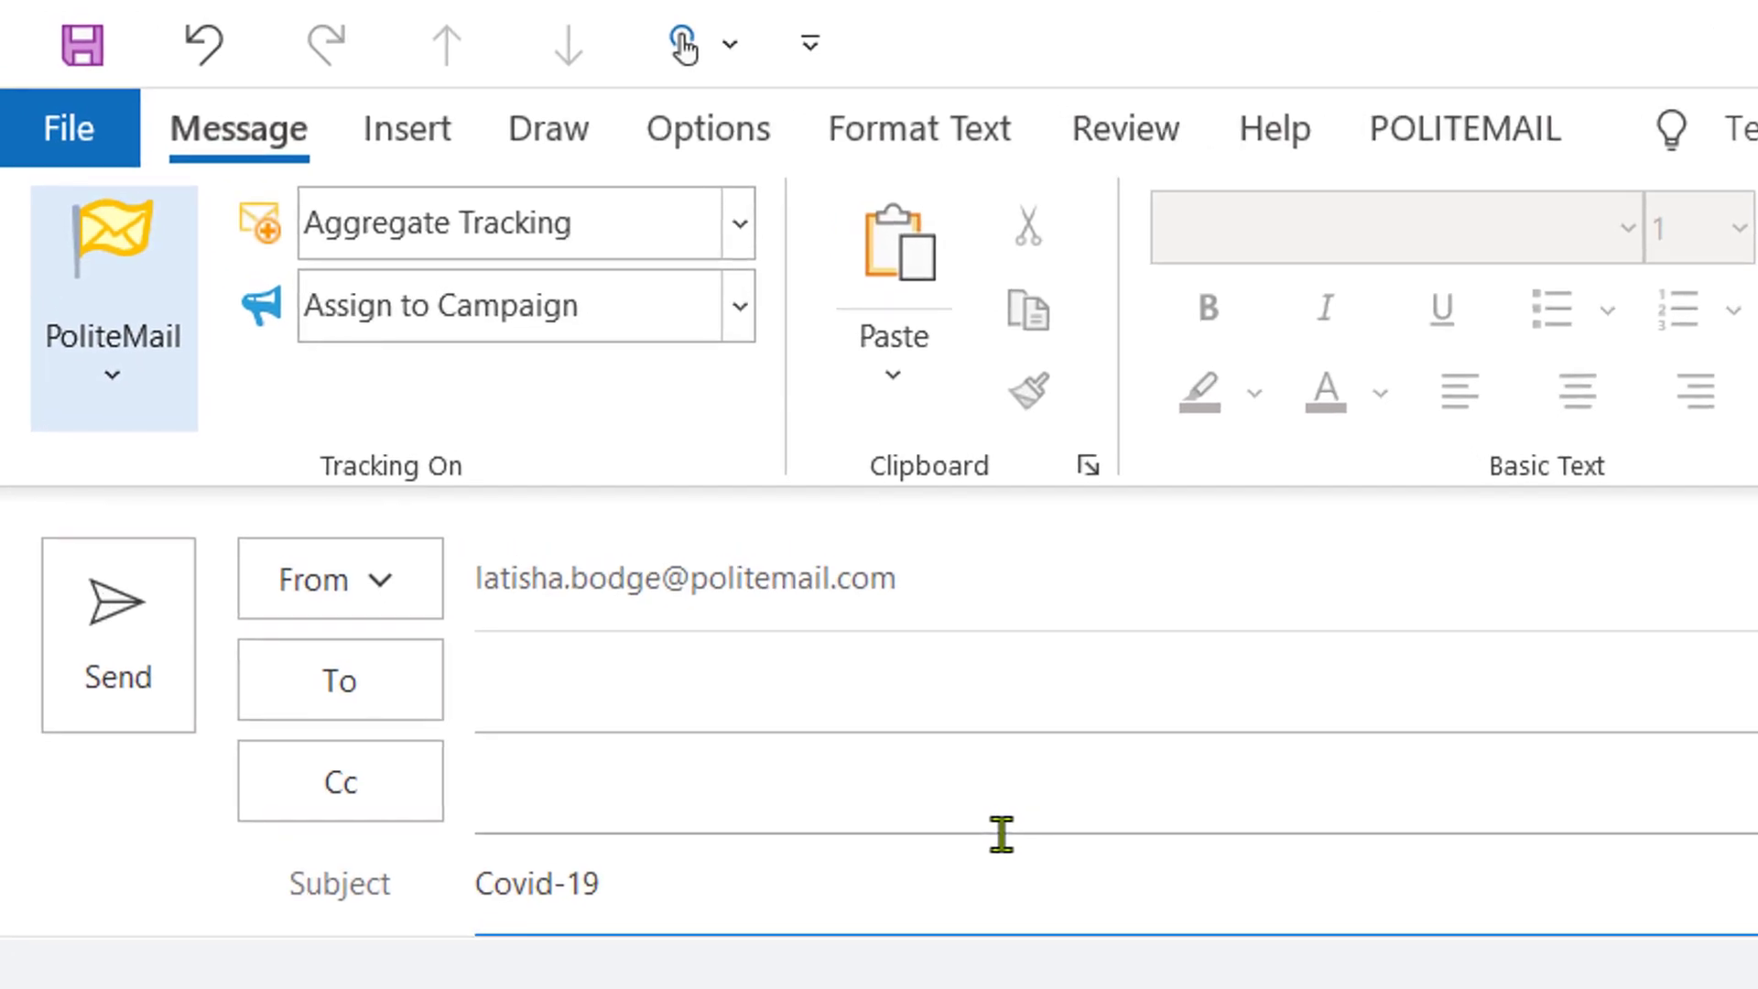
Step: Address the Covid-19 message to the SupportTE group, found by searching for support in the Global Address List
click(360, 707)
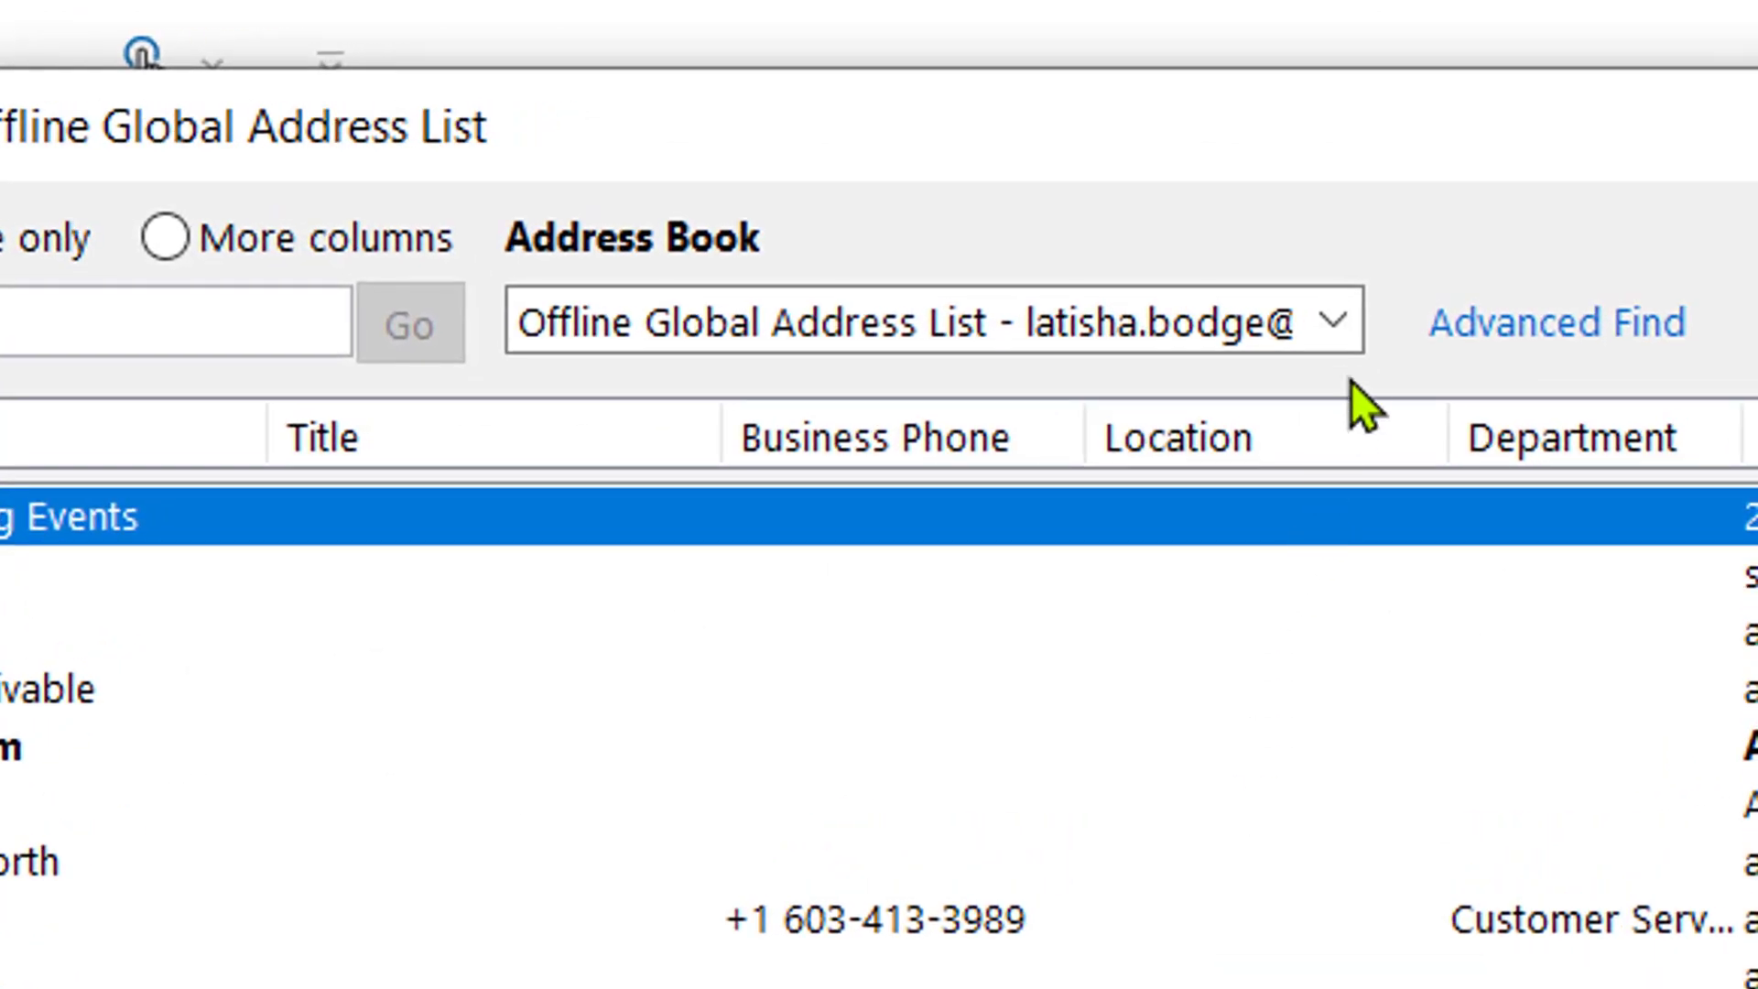
click(1348, 318)
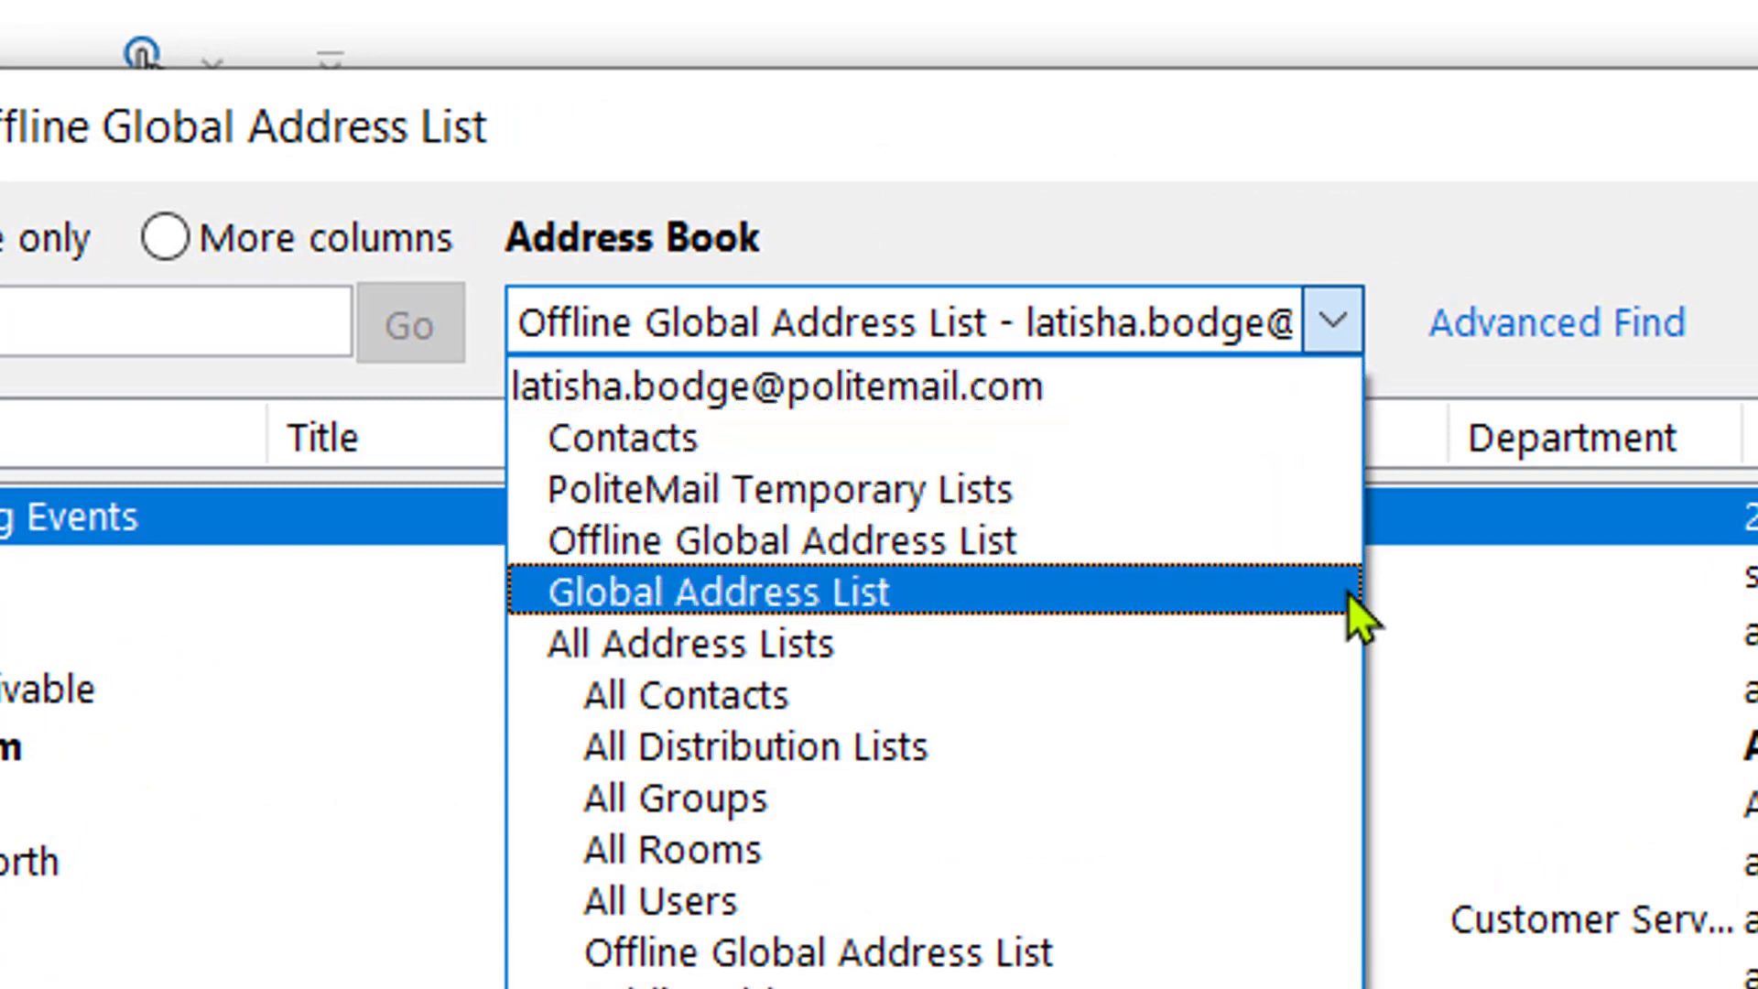
click(1328, 593)
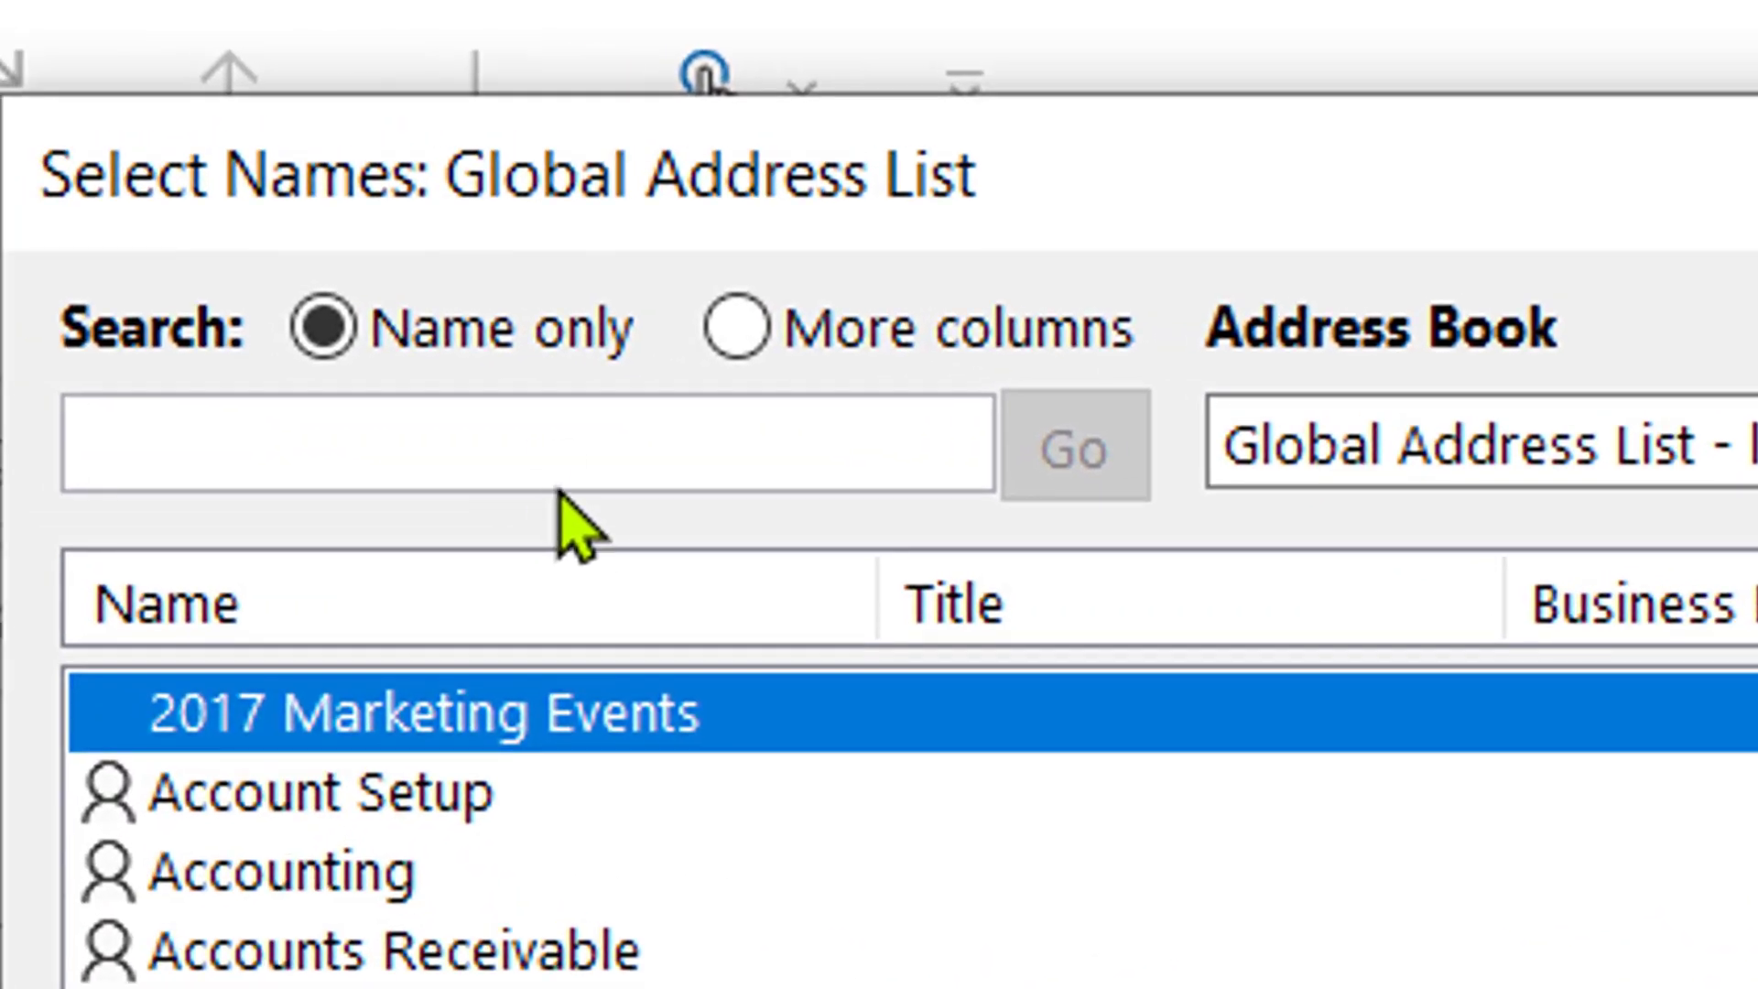
click(553, 476)
text(support)
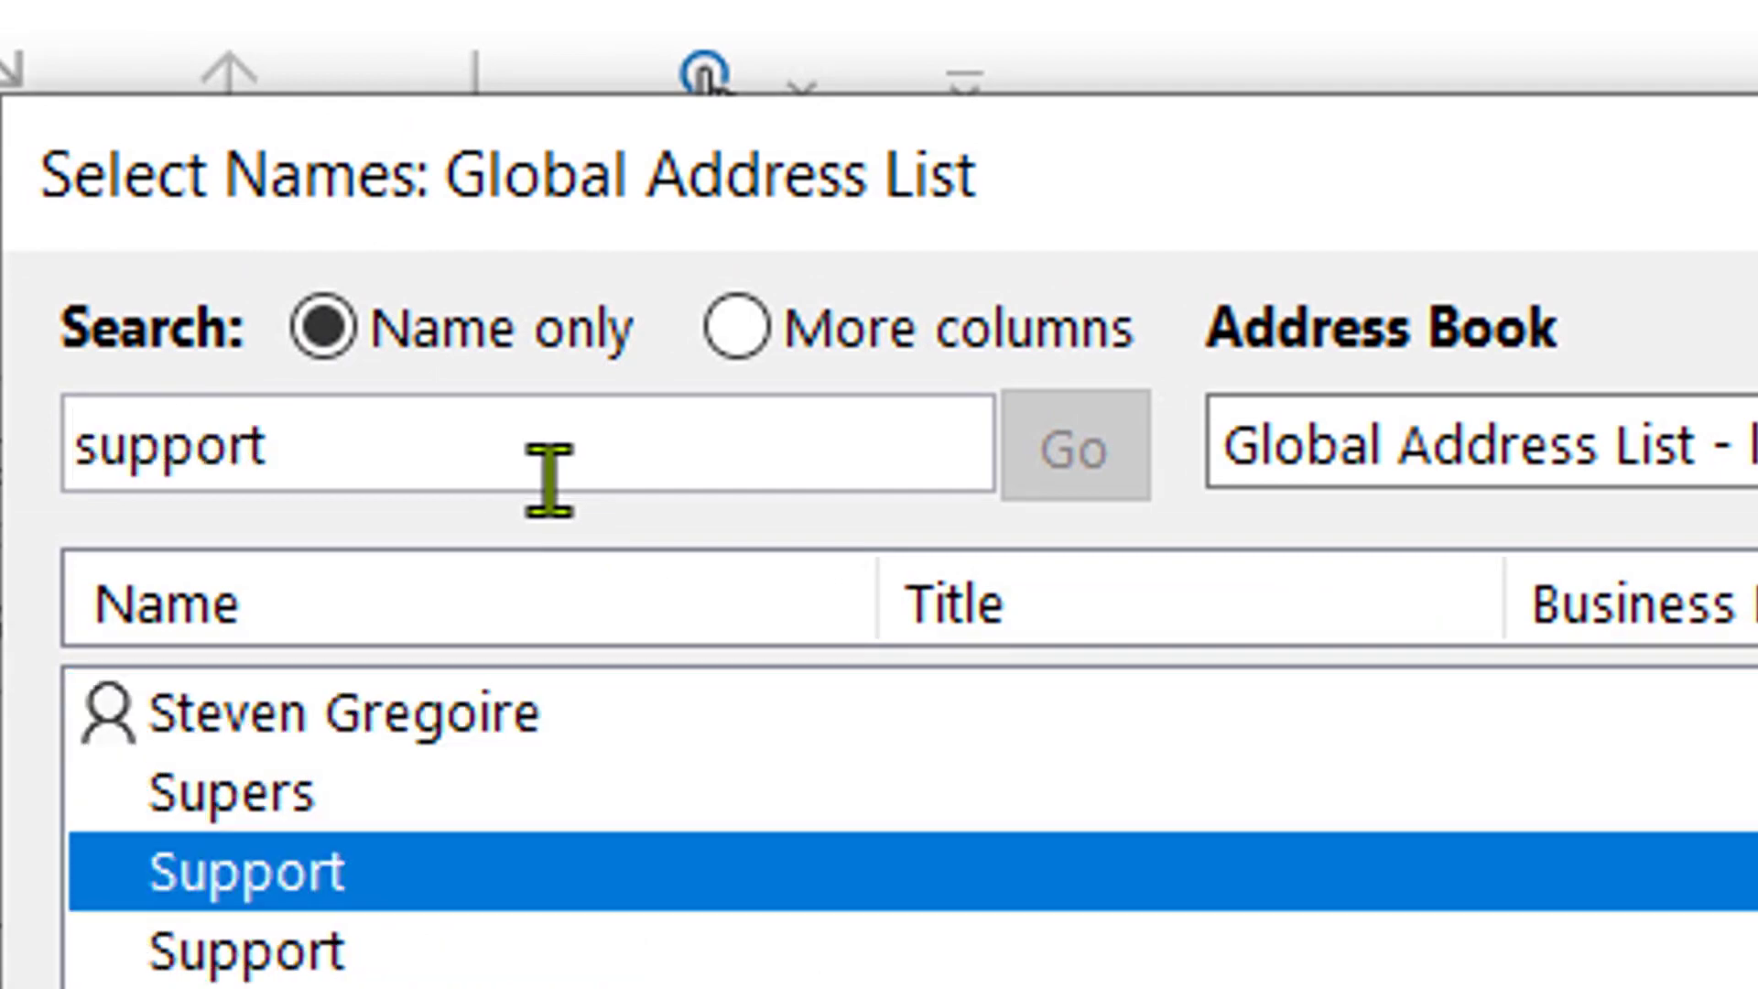
key(Down)
key(Down)
key(Down)
key(Down)
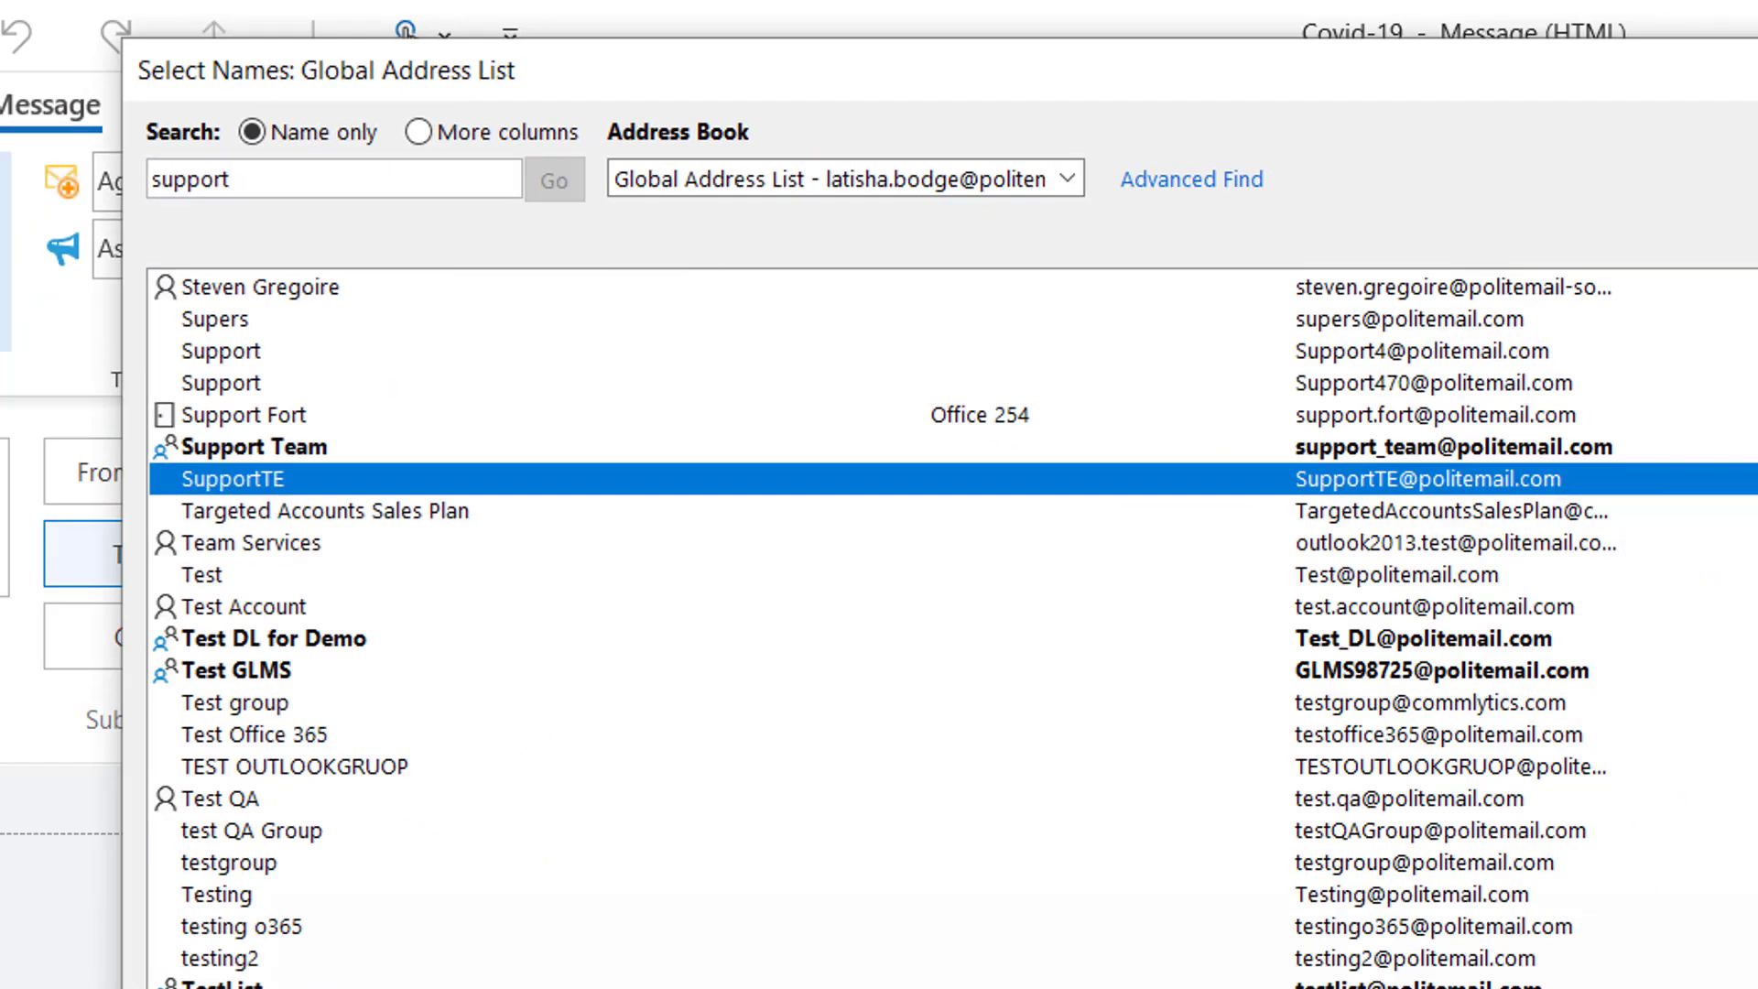
key(Return)
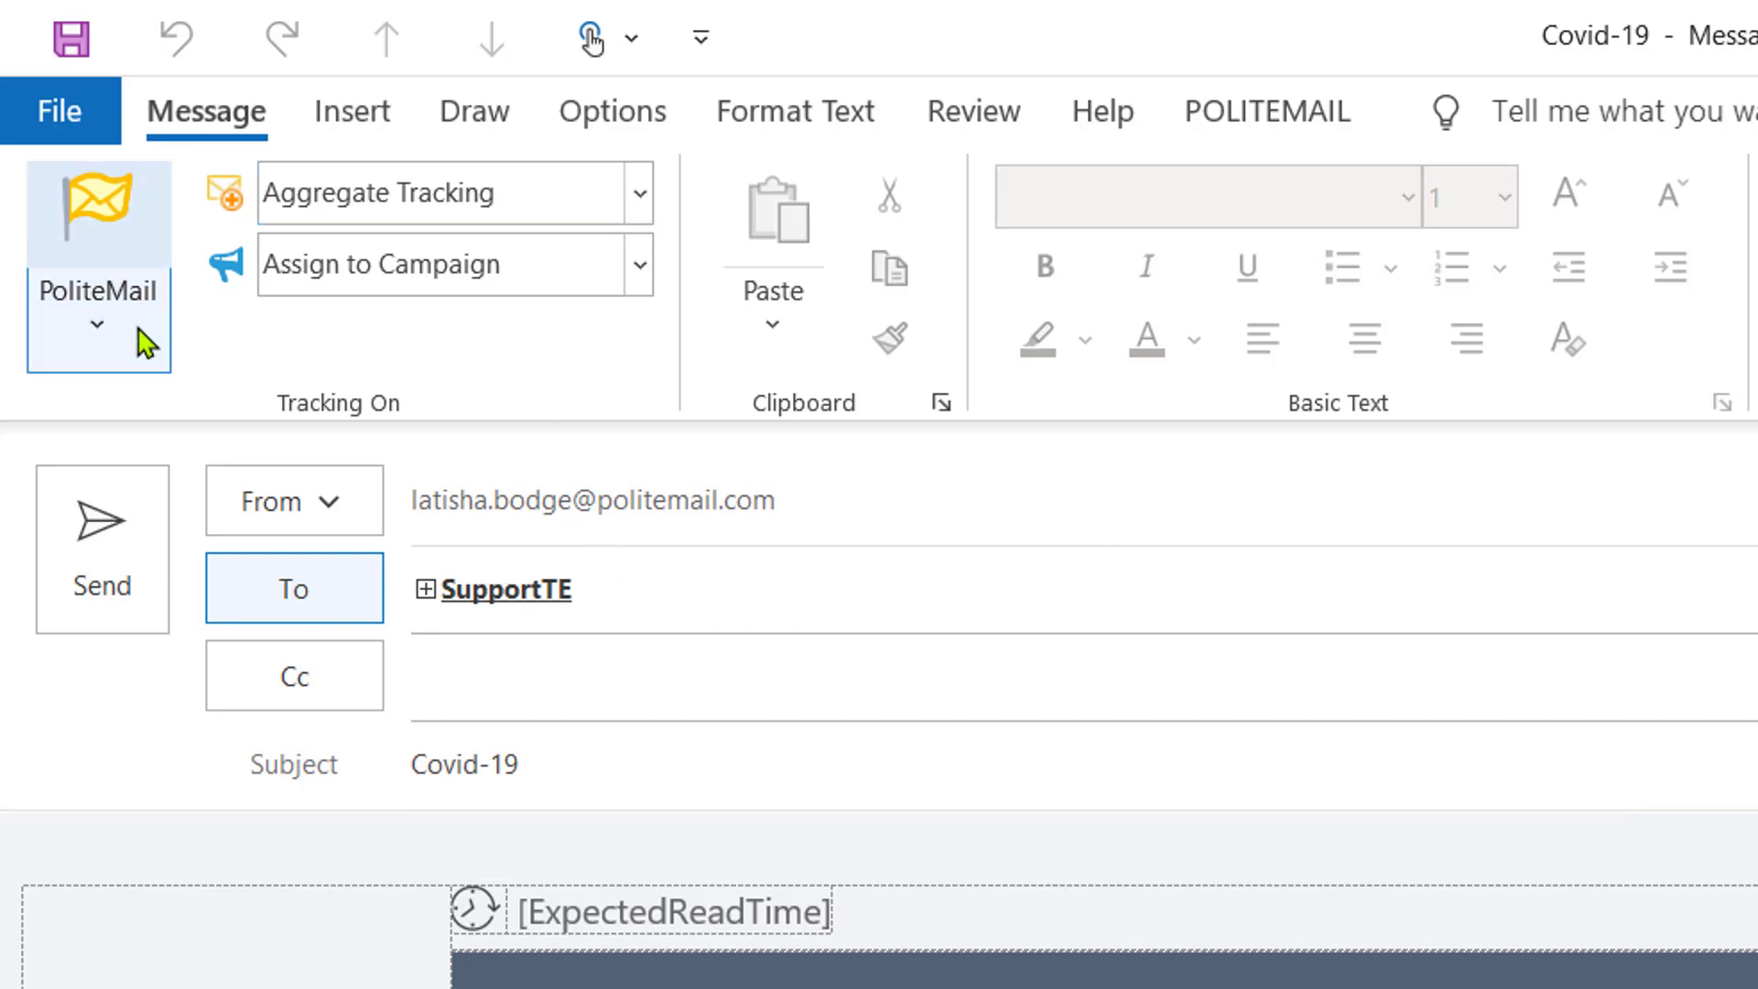
Step: Get PoliteMail's recipient count for the Covid-19 message and send it, agreeing to proceed
click(99, 325)
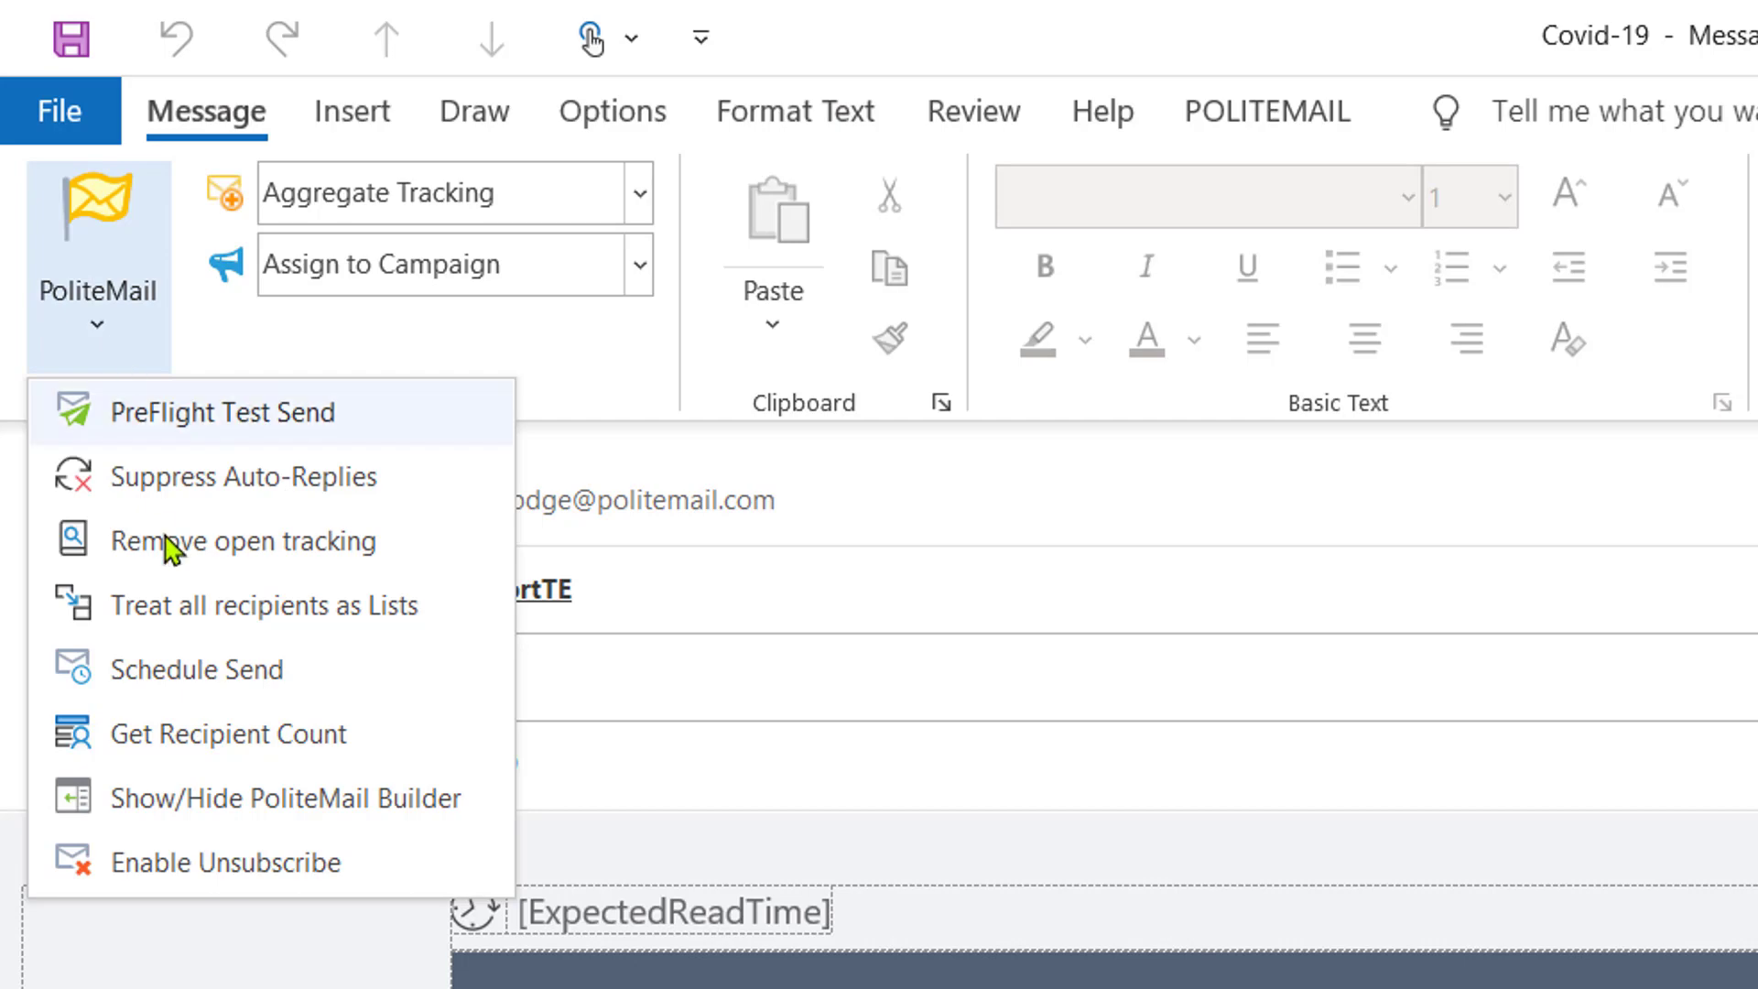
click(398, 755)
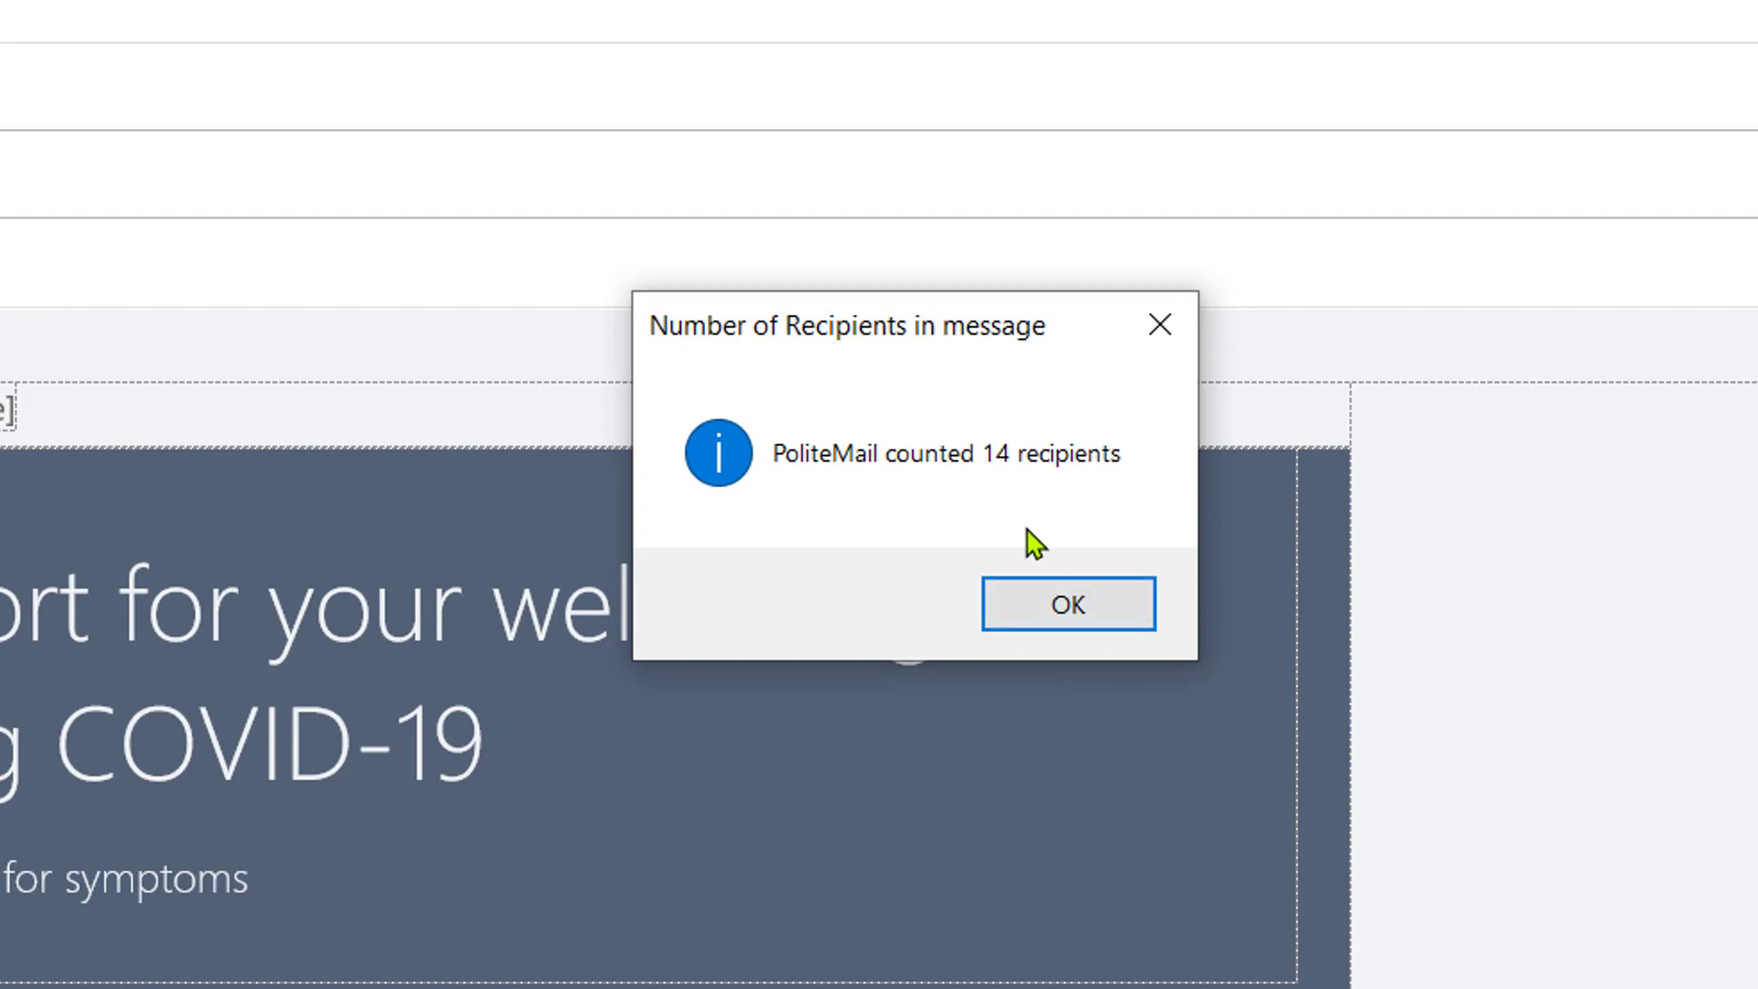
click(1072, 601)
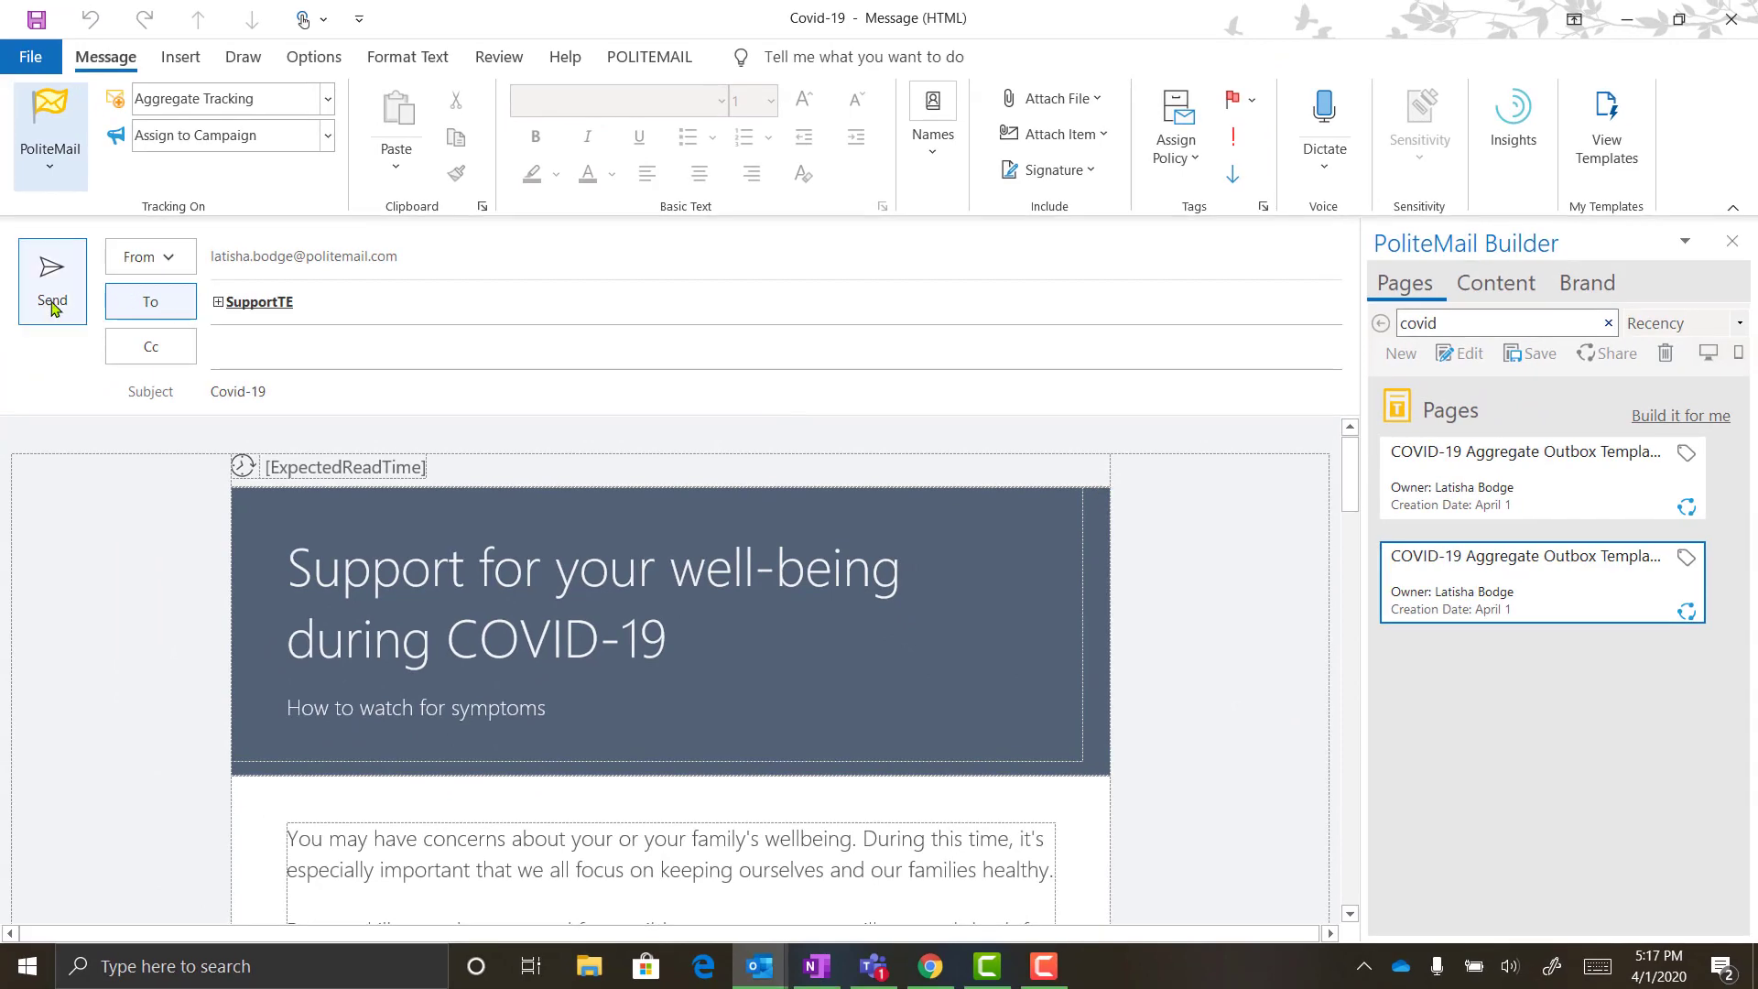
click(40, 315)
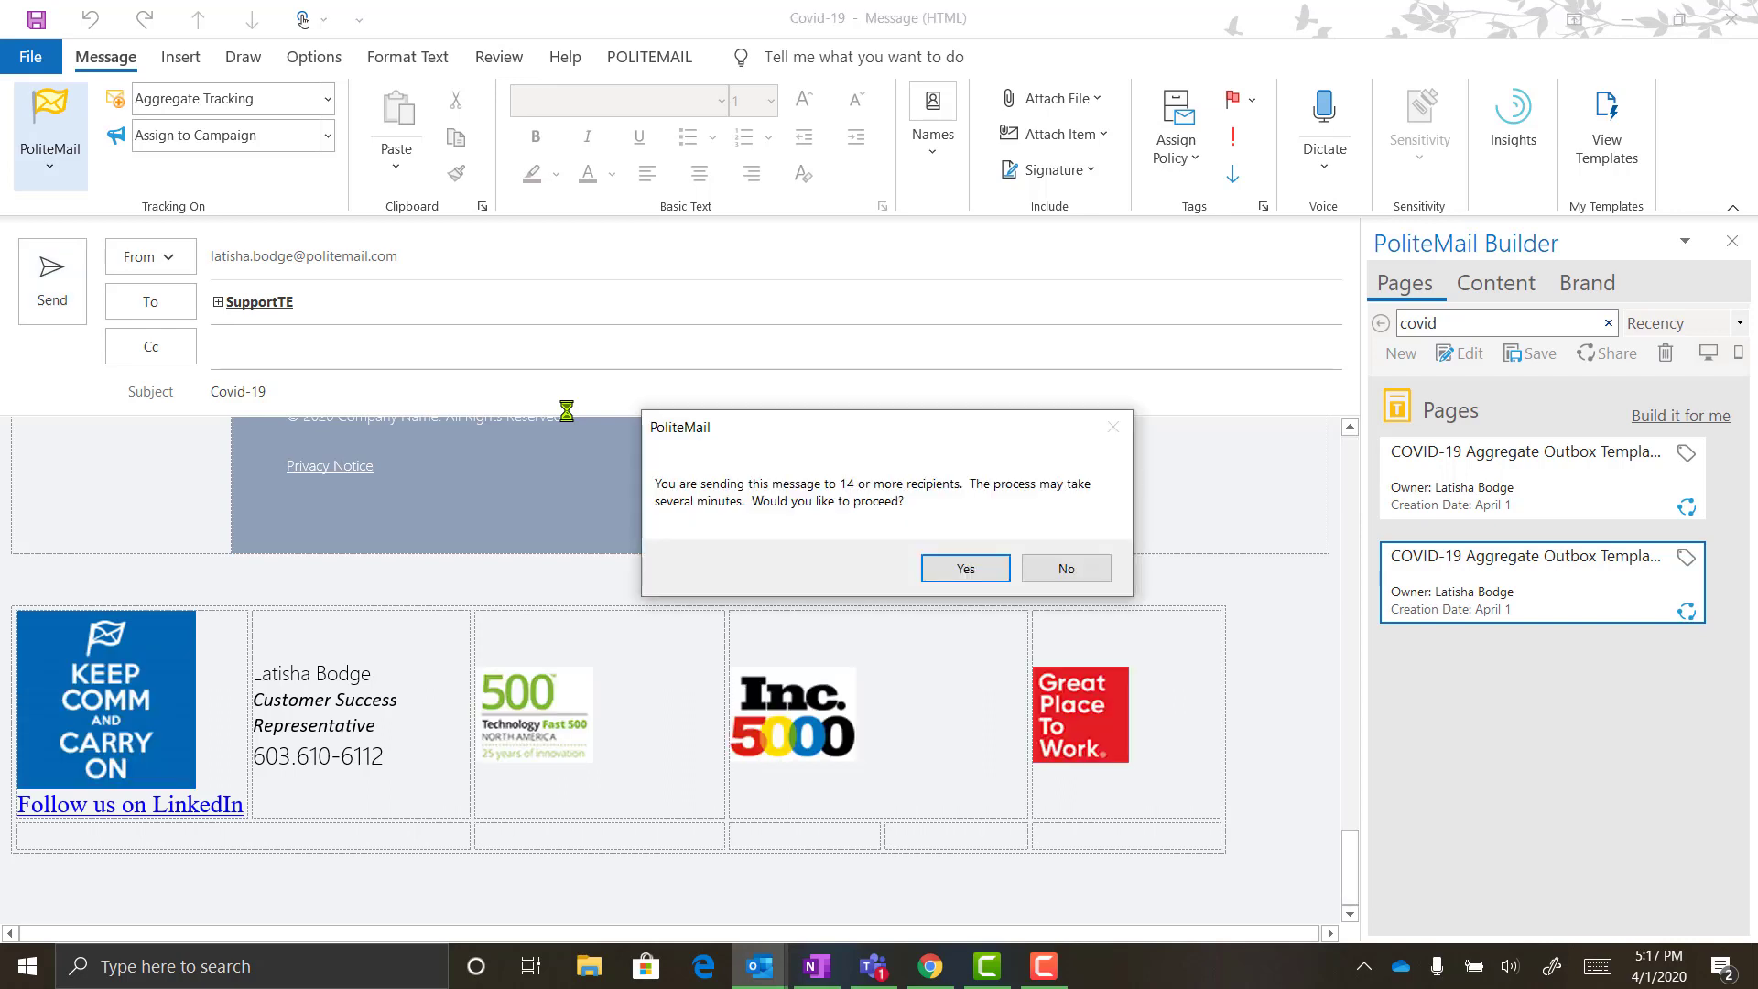
click(970, 565)
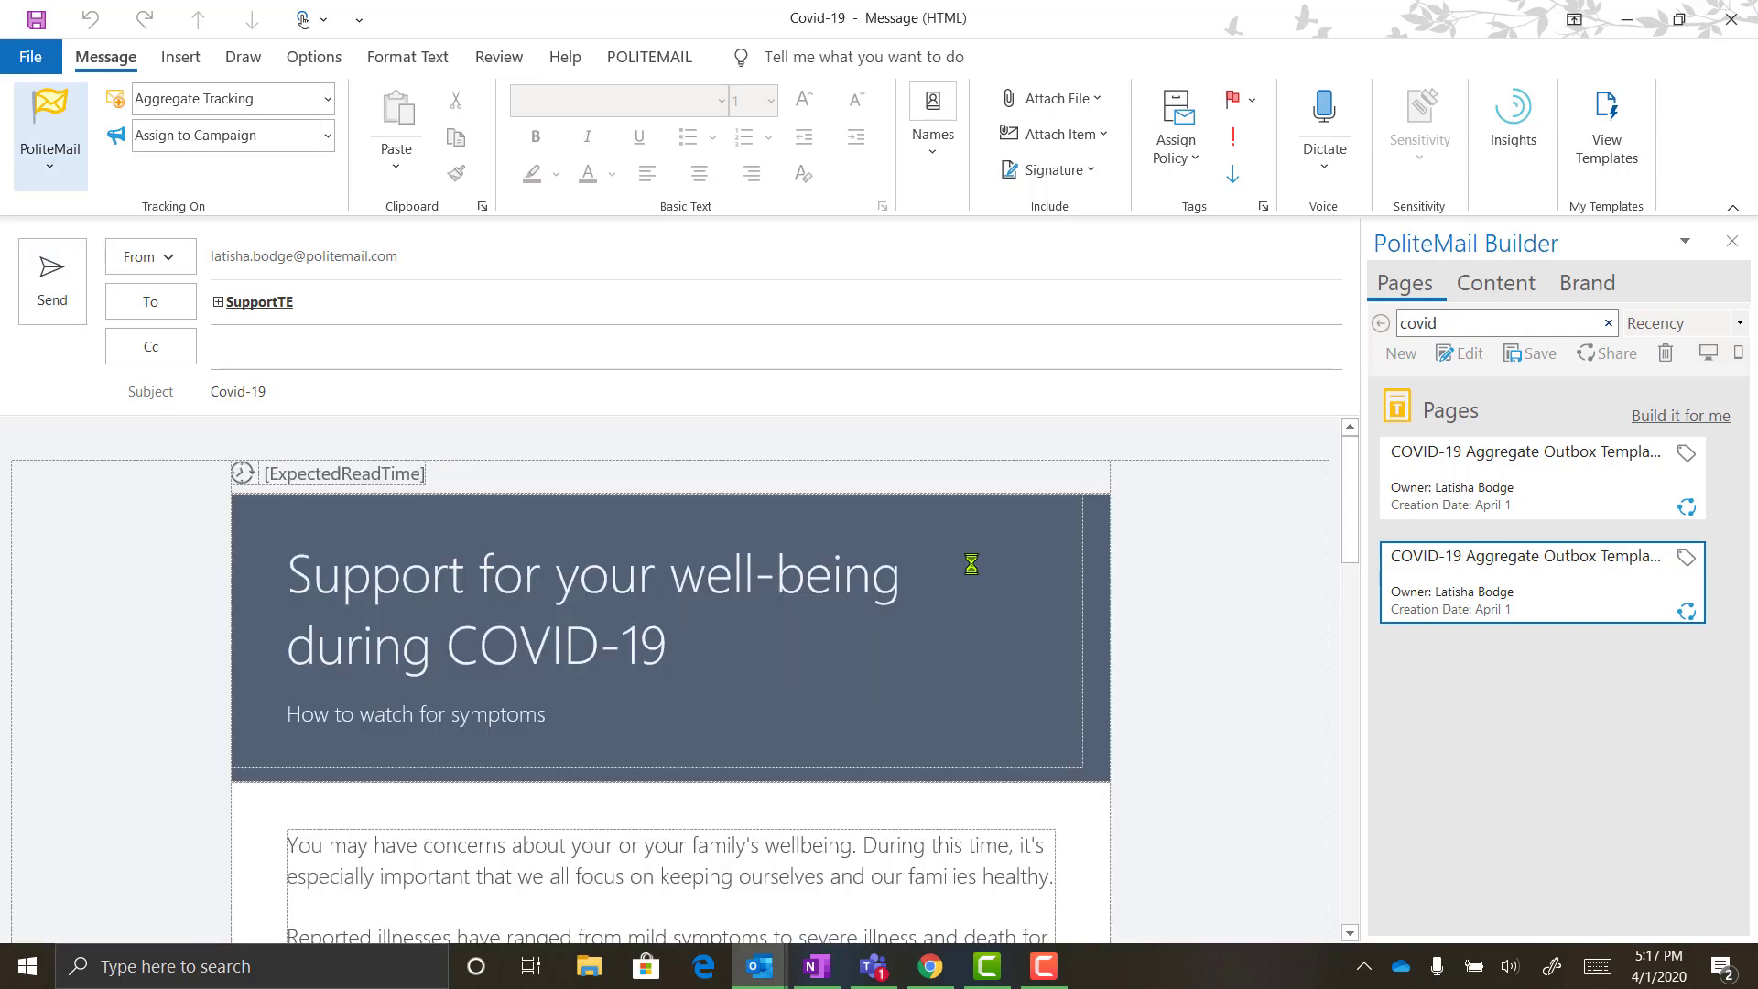
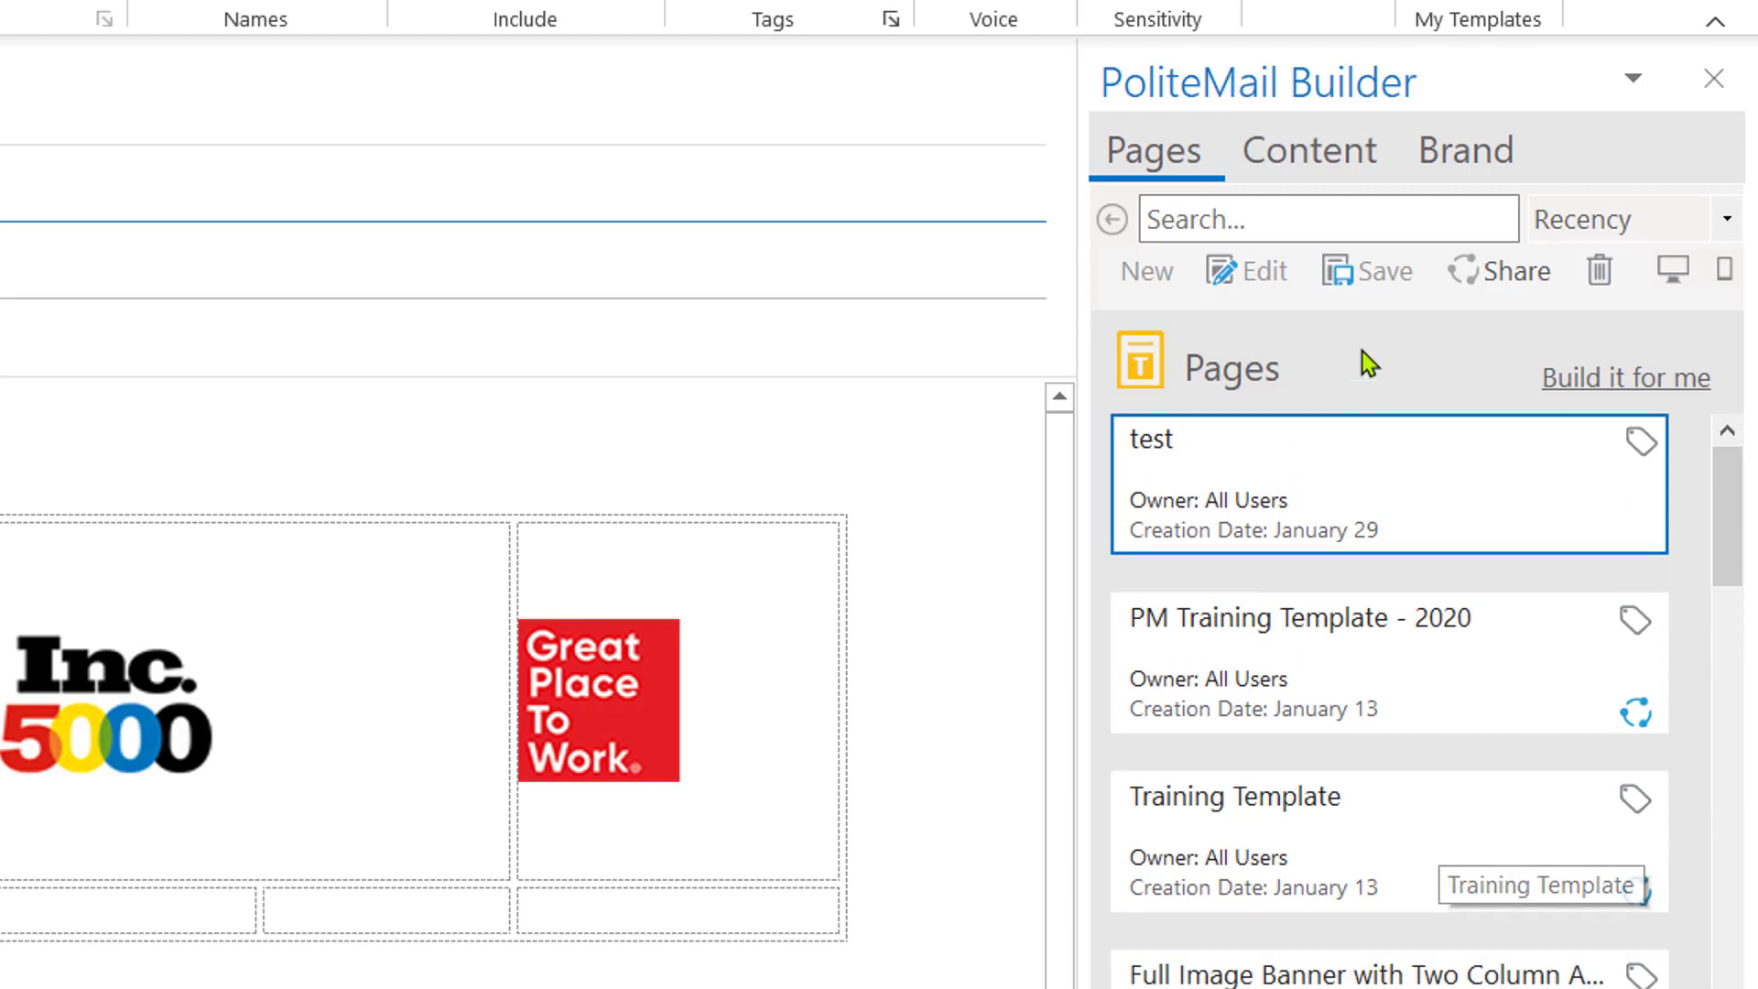
Step: Examine the builder's content types and the email, header, body, column and footer settings of the PoliteMail Brand Colors theme
click(1333, 181)
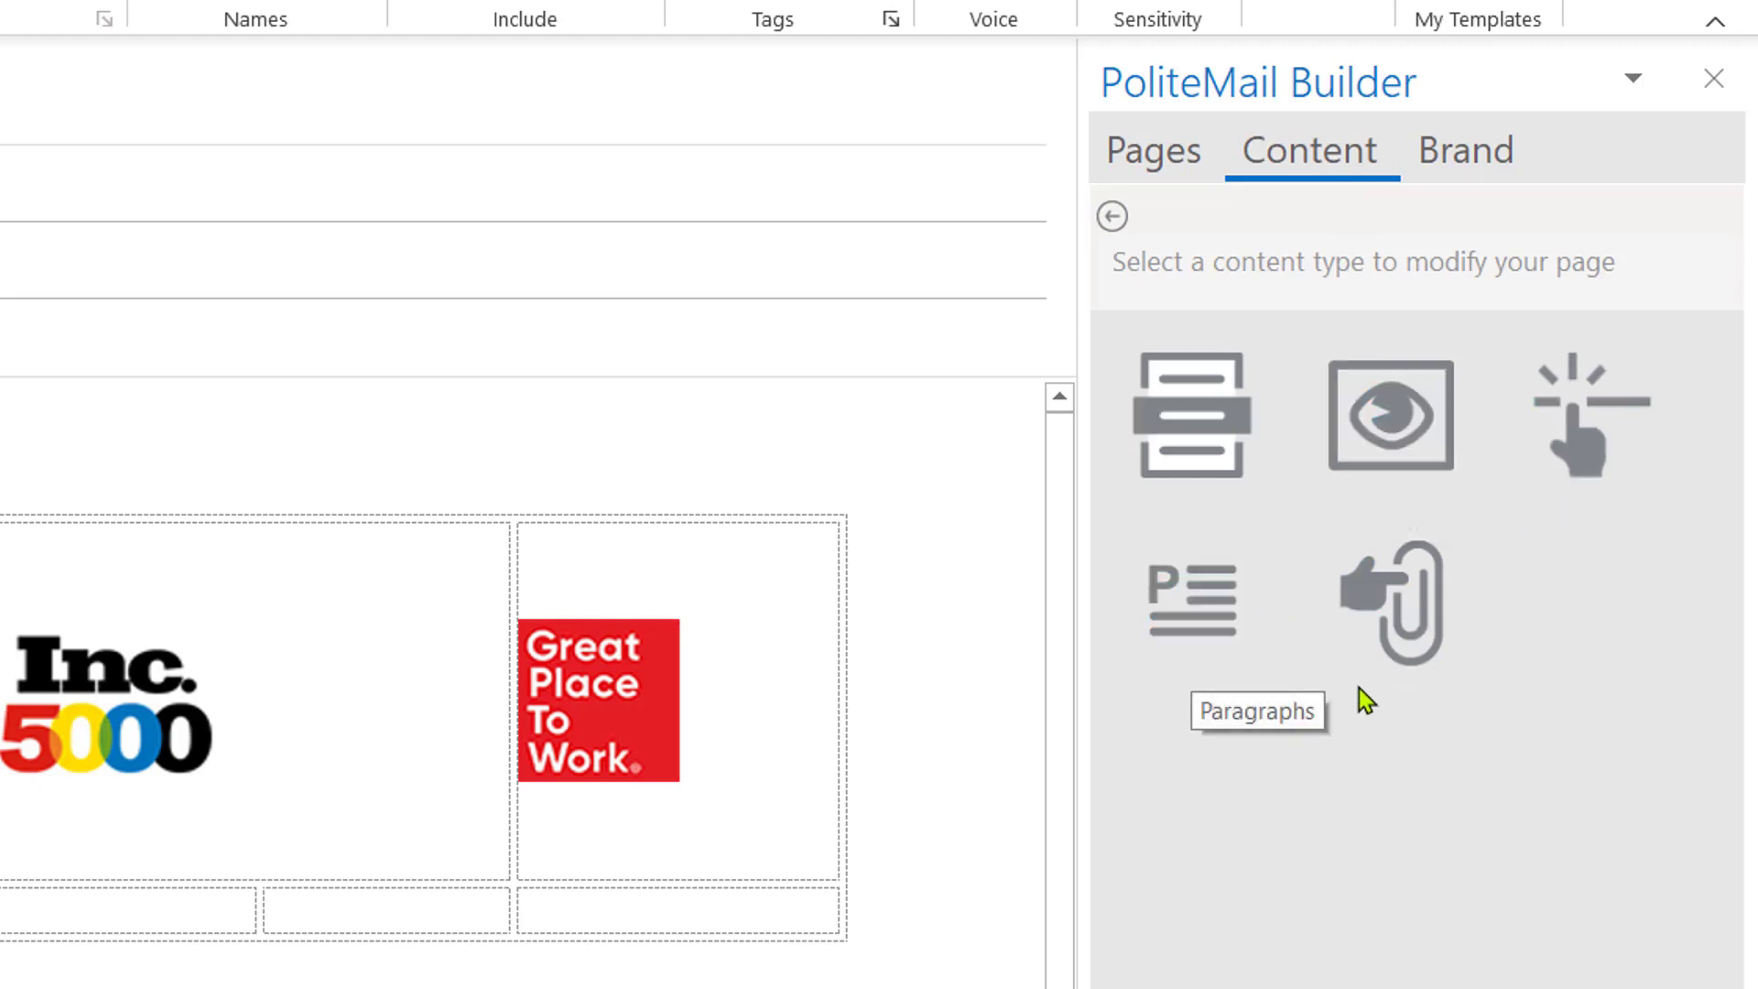
click(1437, 157)
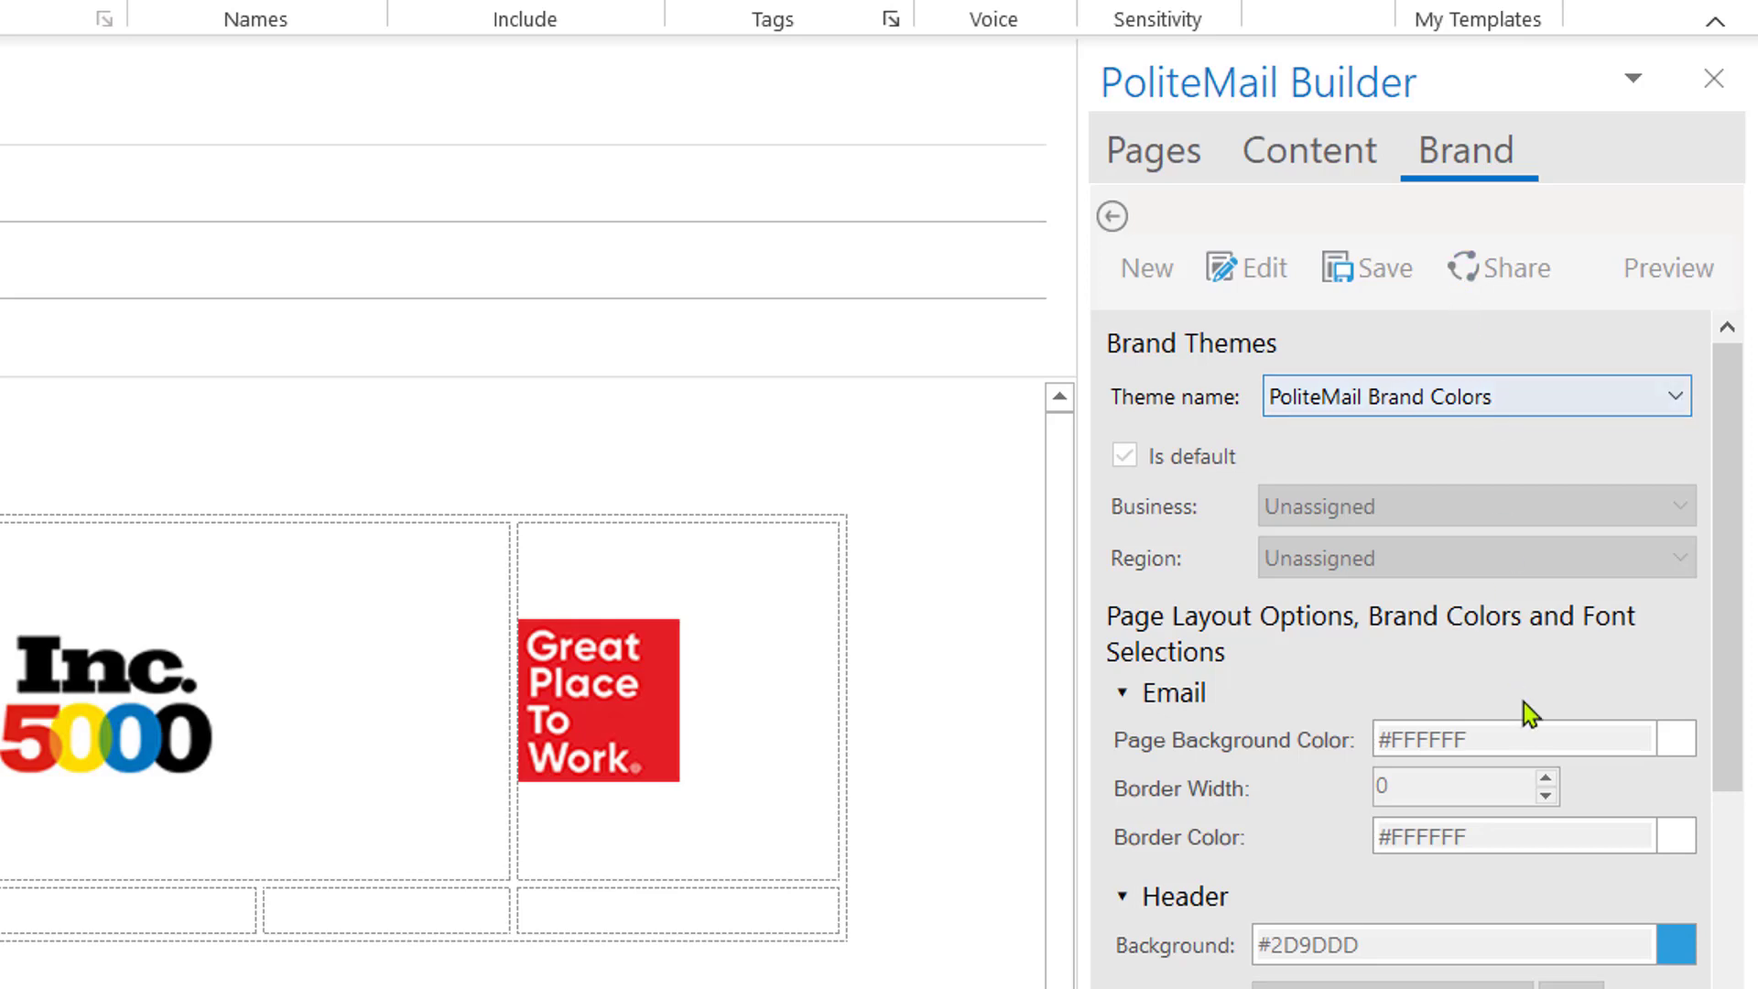
scroll(1524, 723, down, 10)
scroll(1590, 385, down, 1)
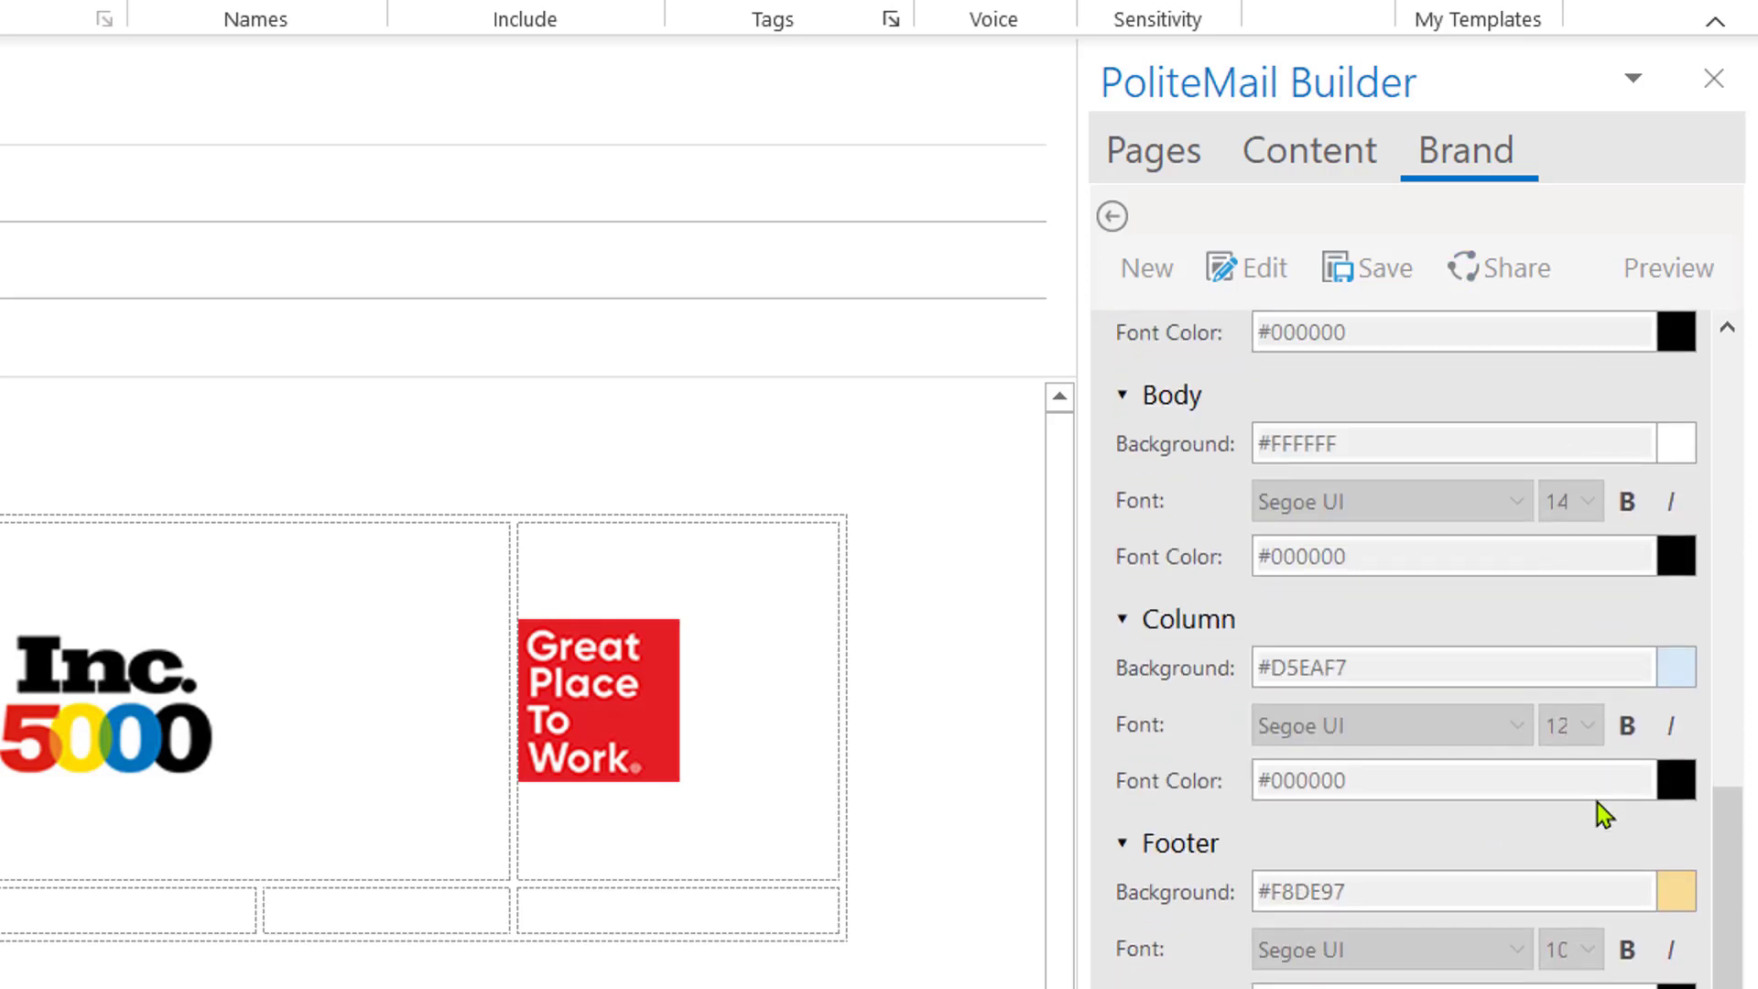
scroll(1597, 813, up, 10)
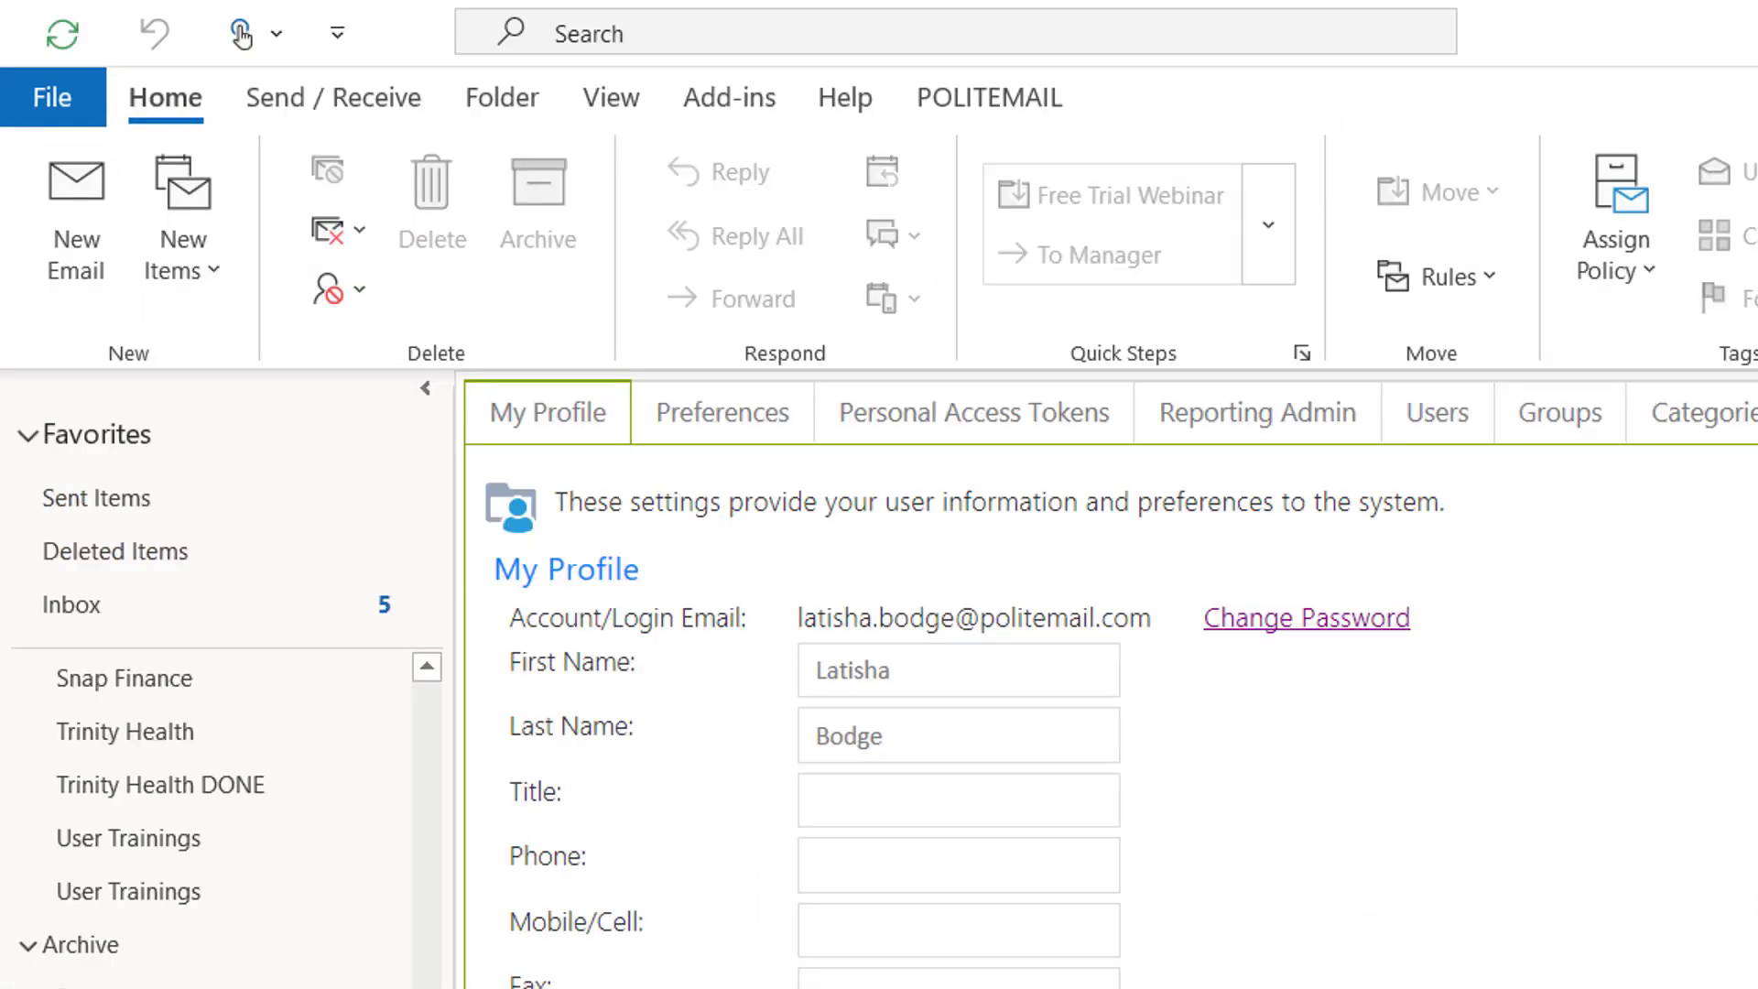
Step: Open the PoliteMail Knowledge Base from Outlook and search it for brand theme
click(988, 99)
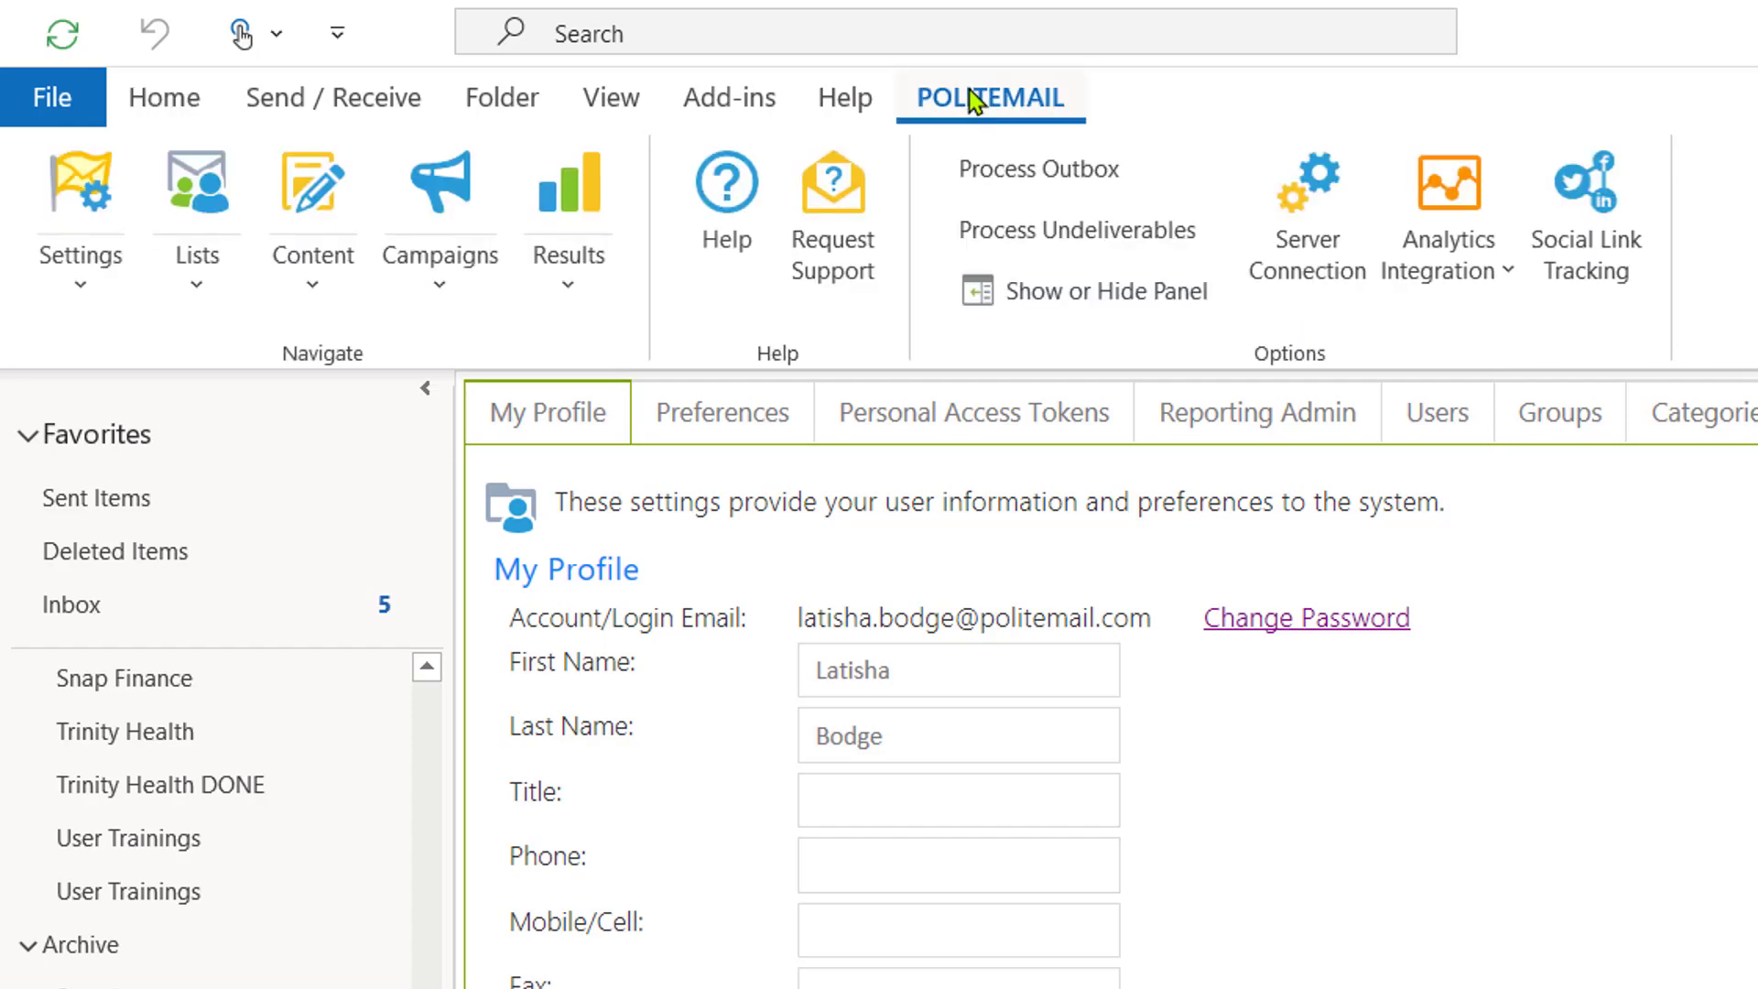
click(750, 202)
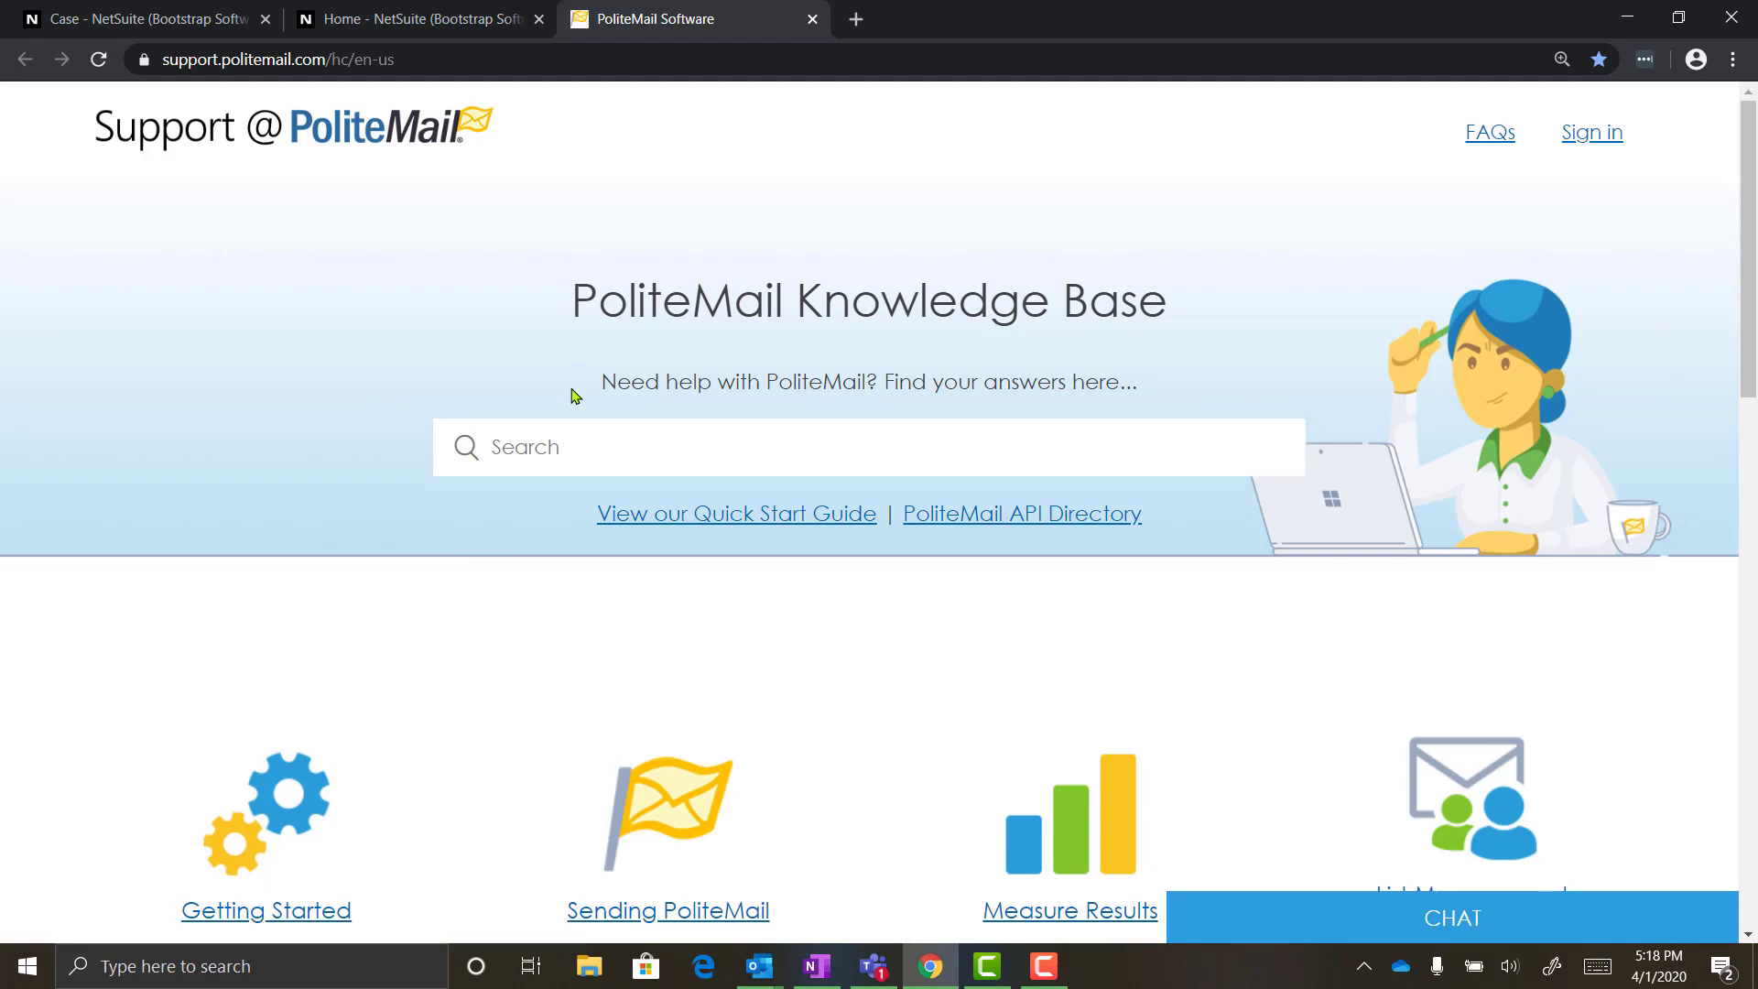
text(brand theme)
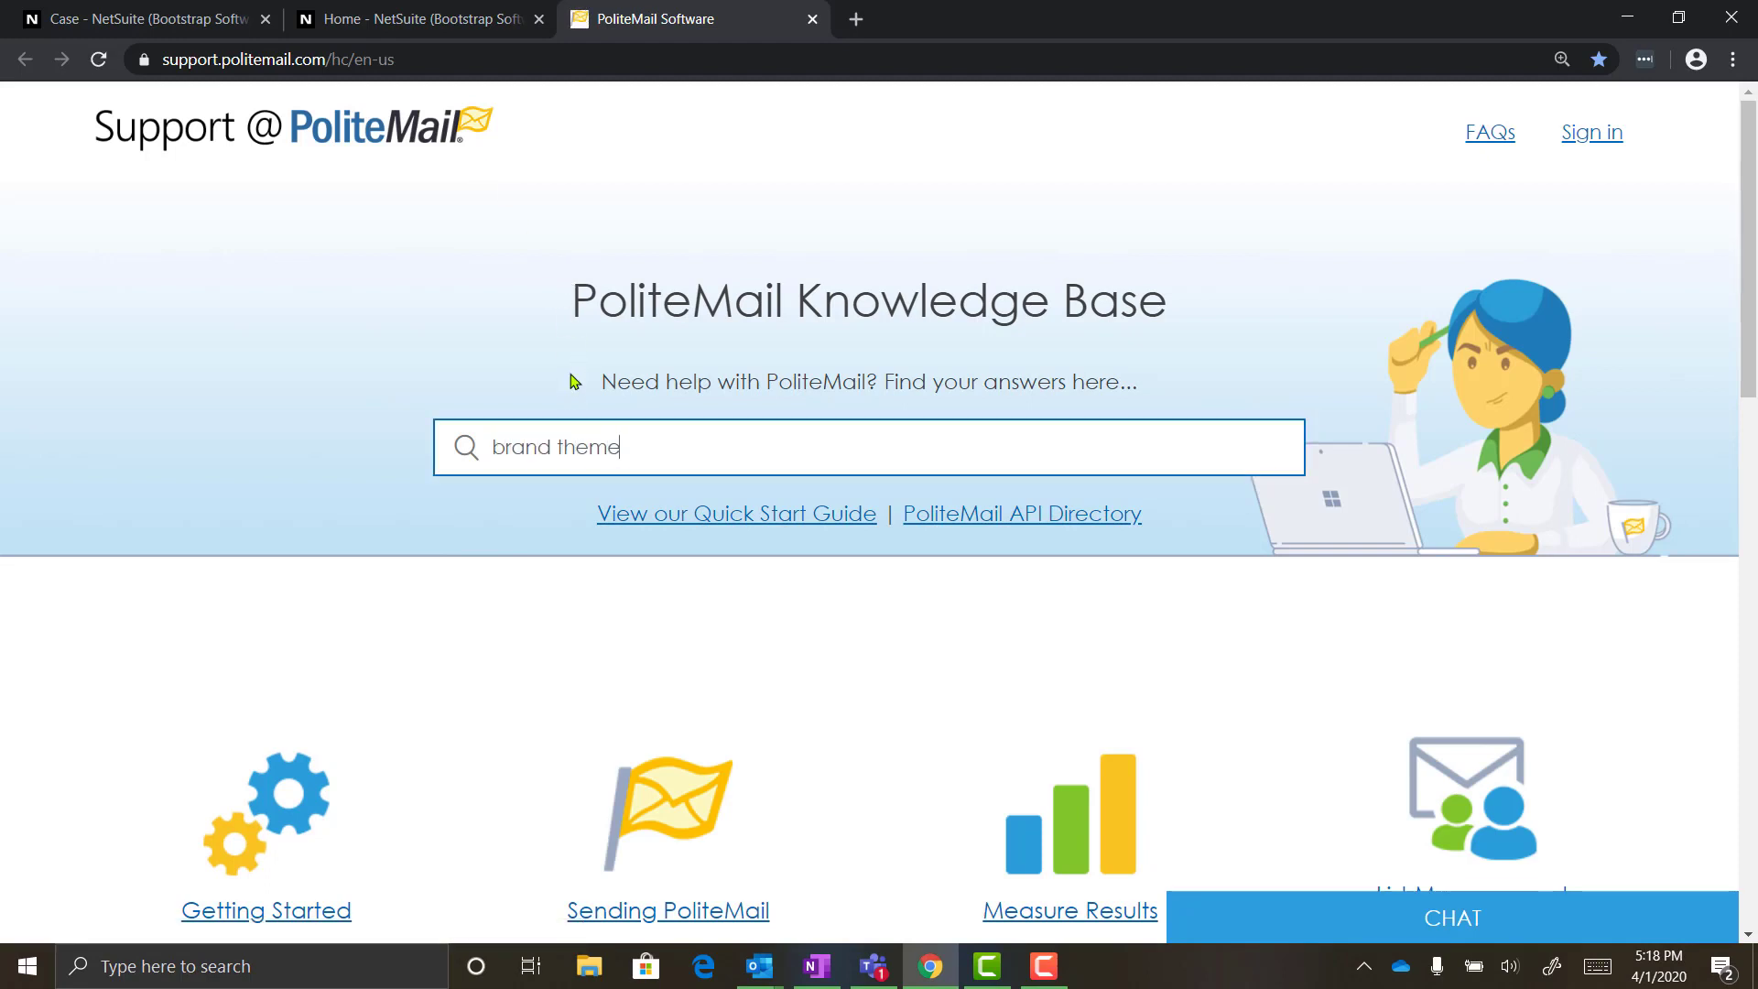
key(Return)
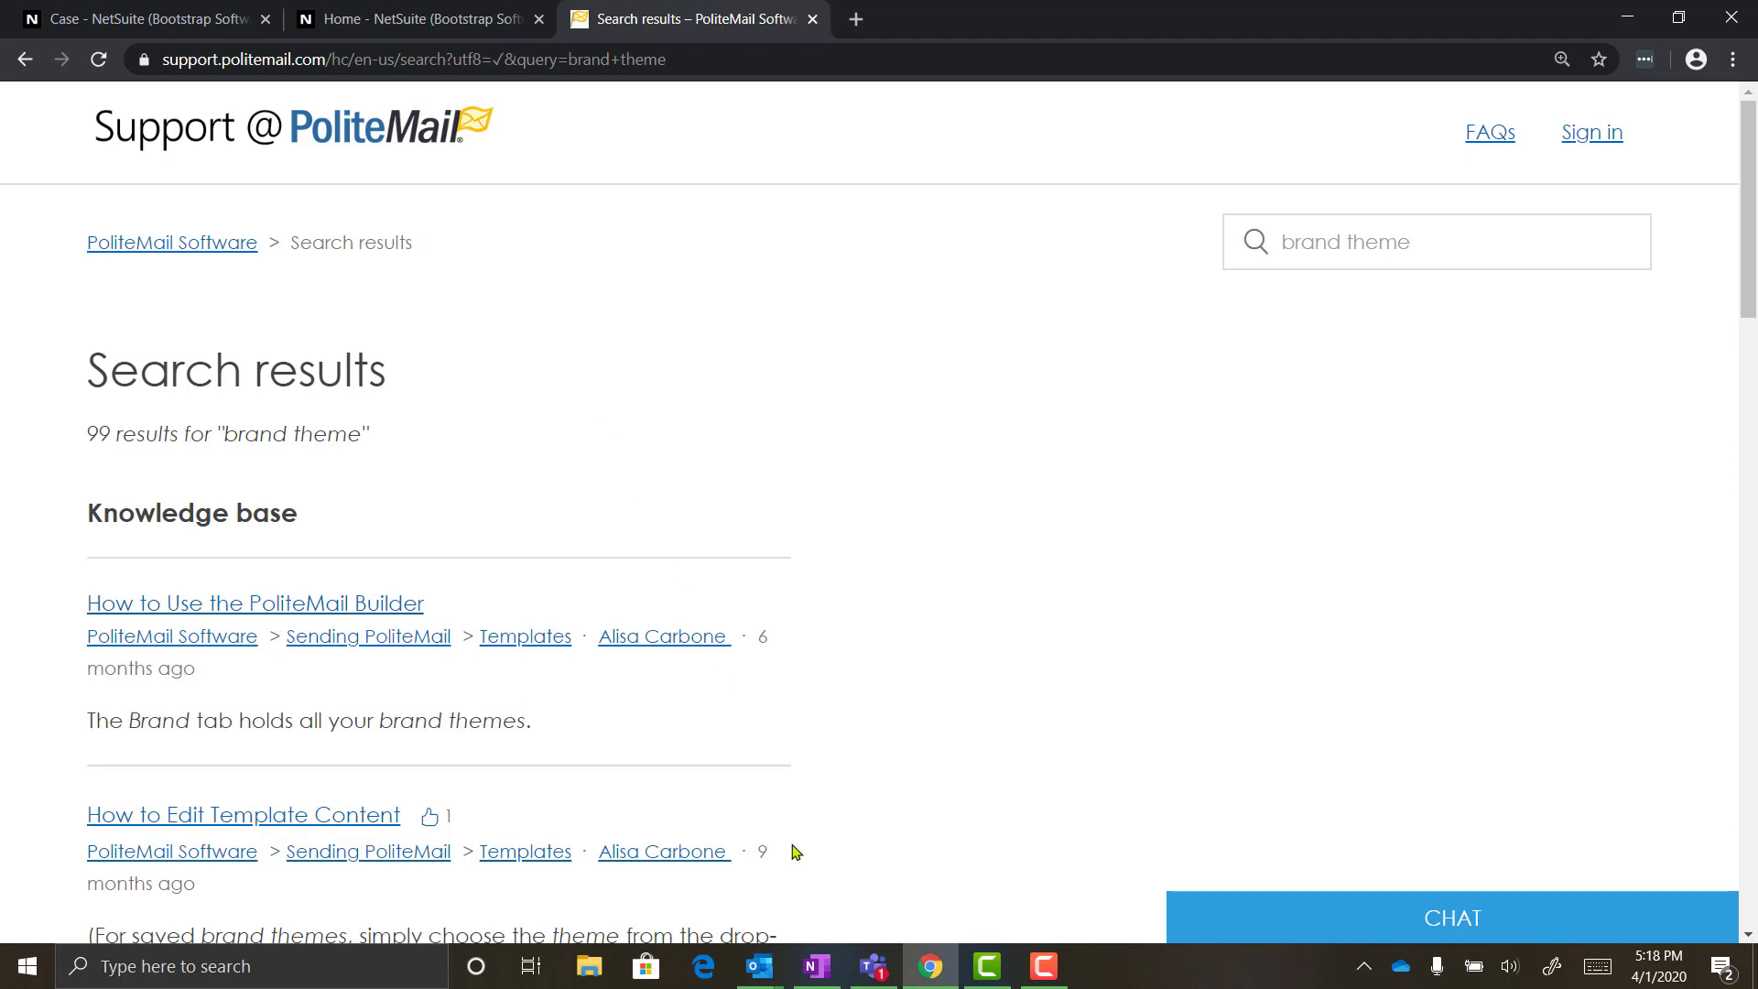
Step: Switch back to the new Outlook message, start a new page in PoliteMail Builder and show its template sections
mouse_move(760, 967)
click(976, 889)
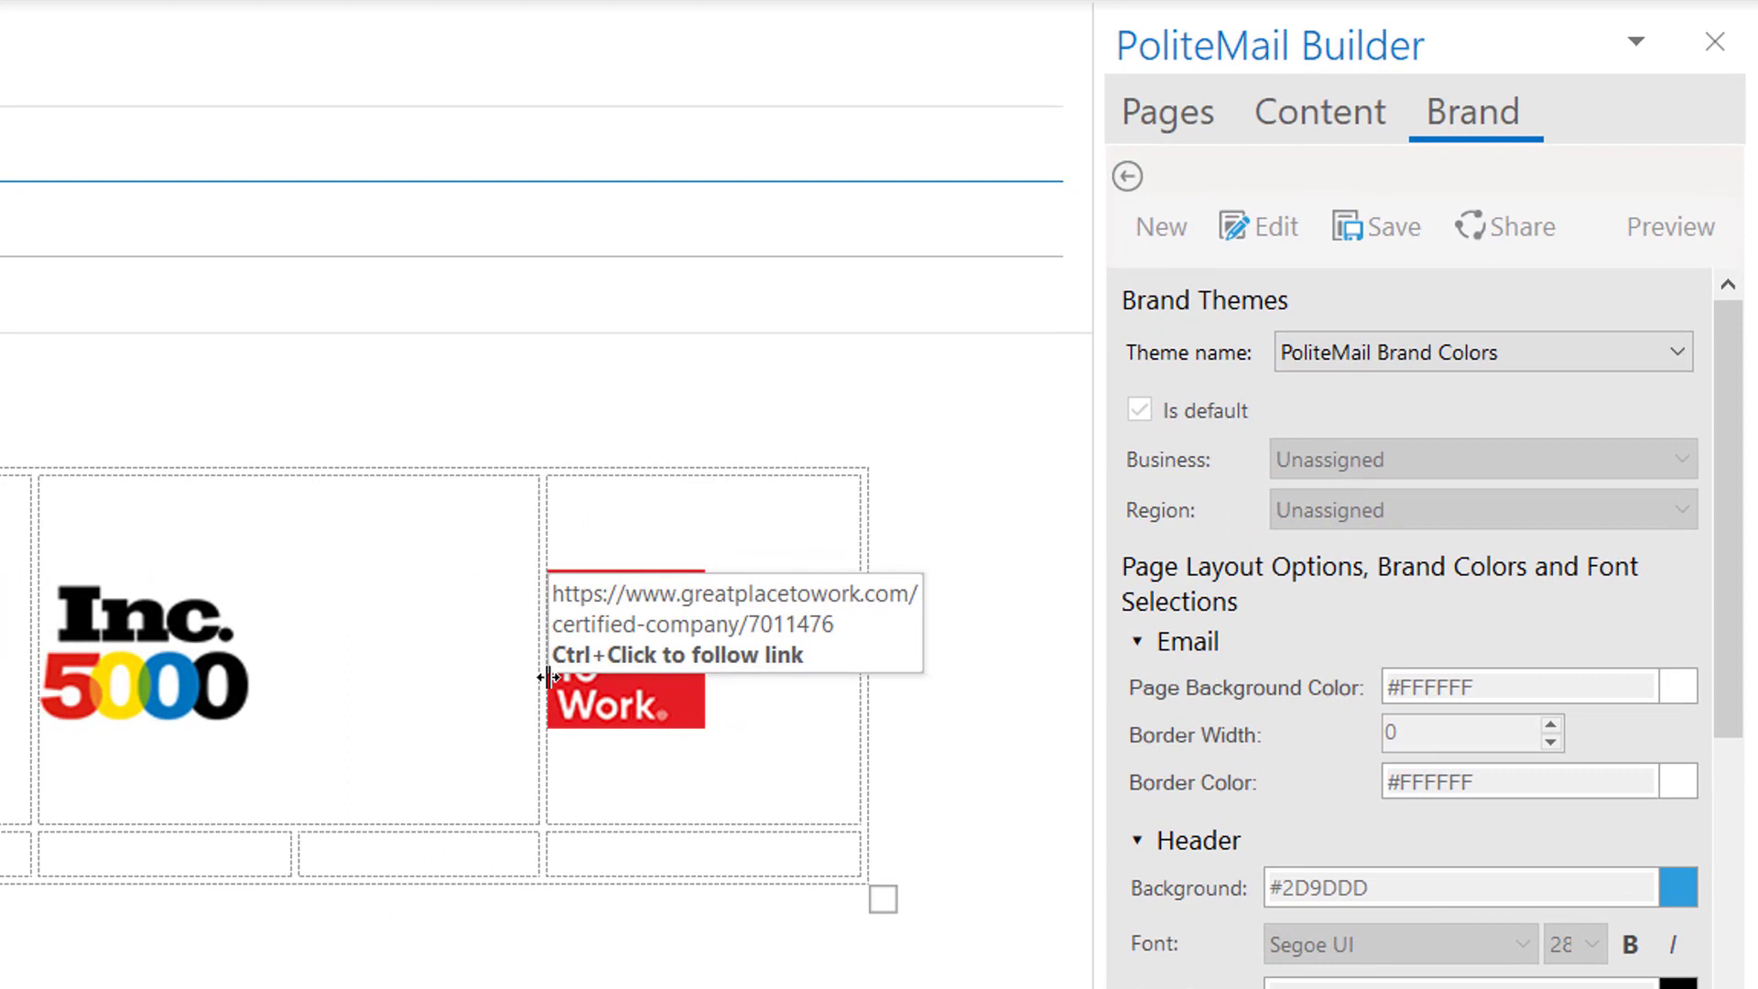
click(1145, 123)
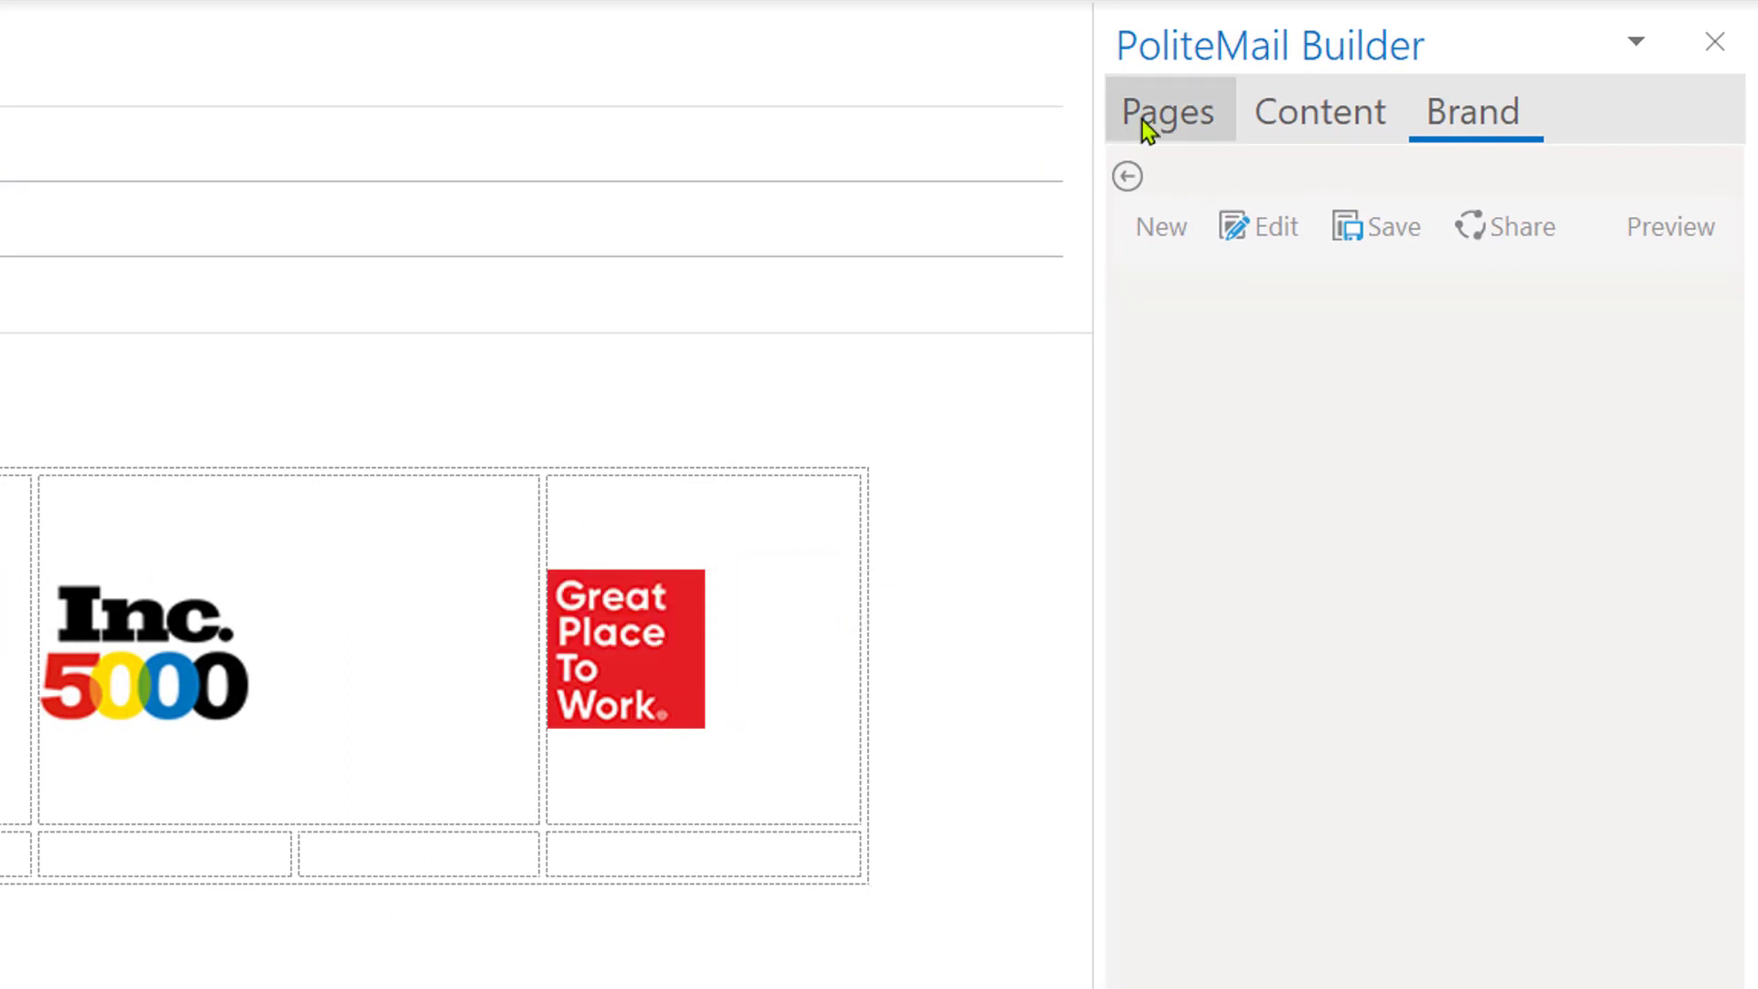
click(1165, 236)
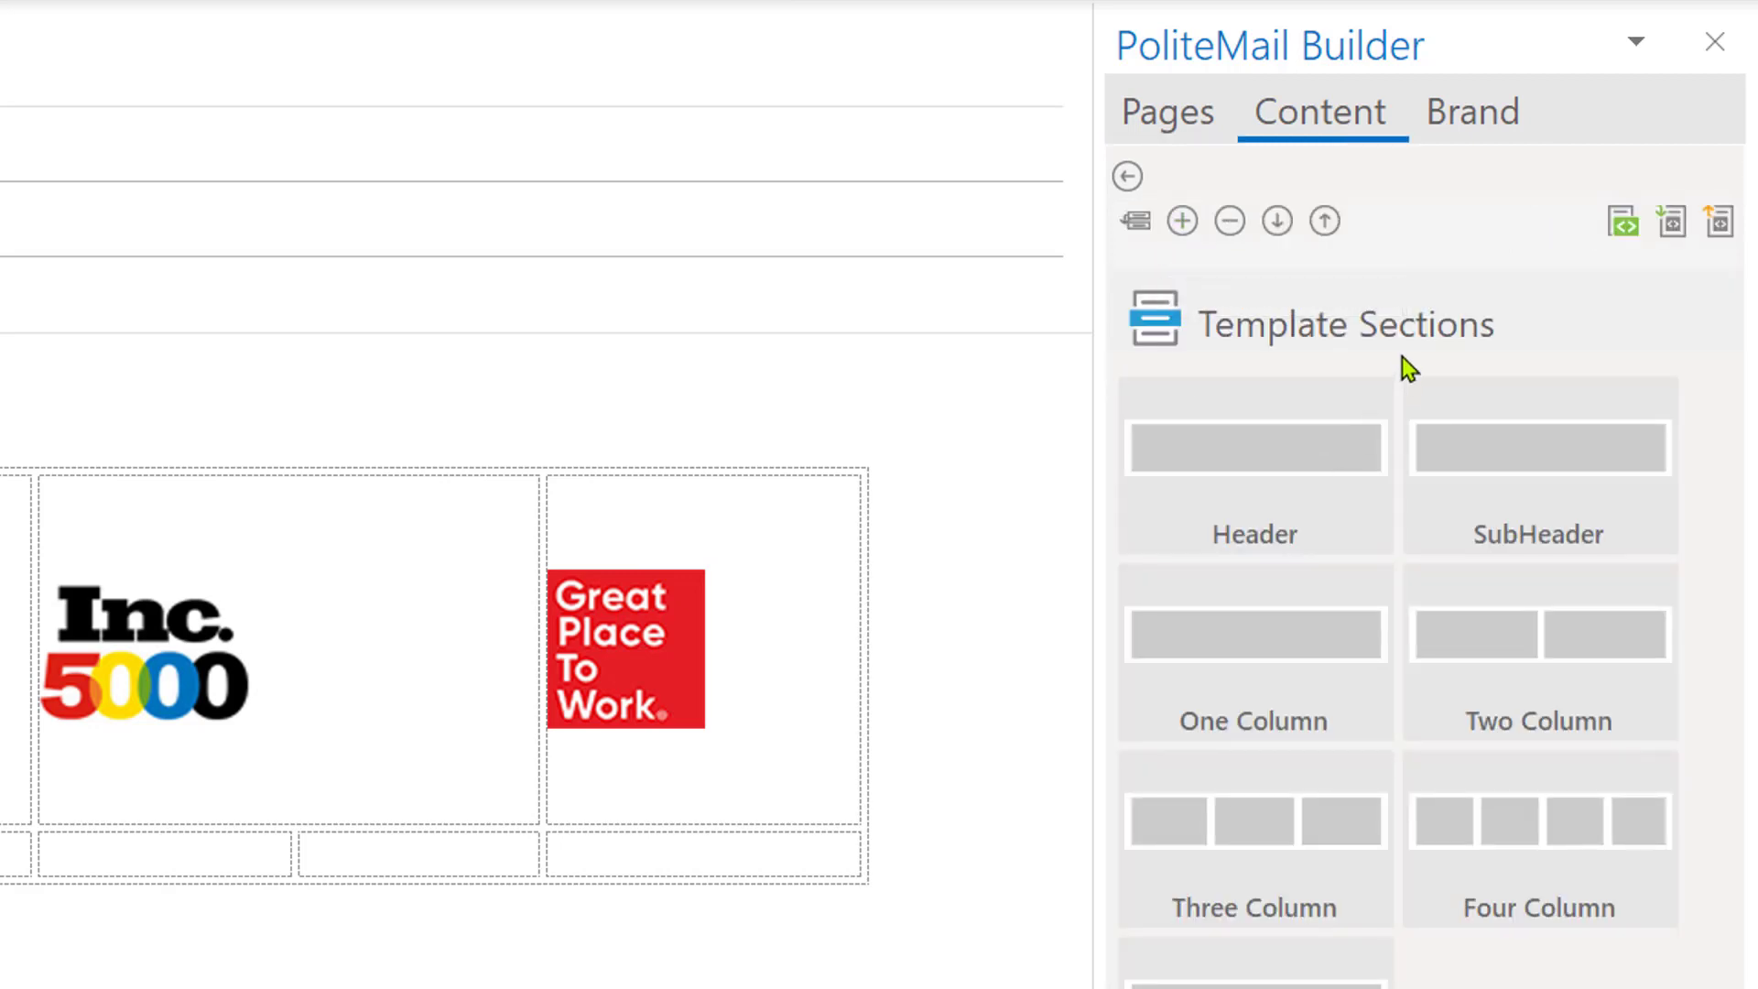
click(1336, 129)
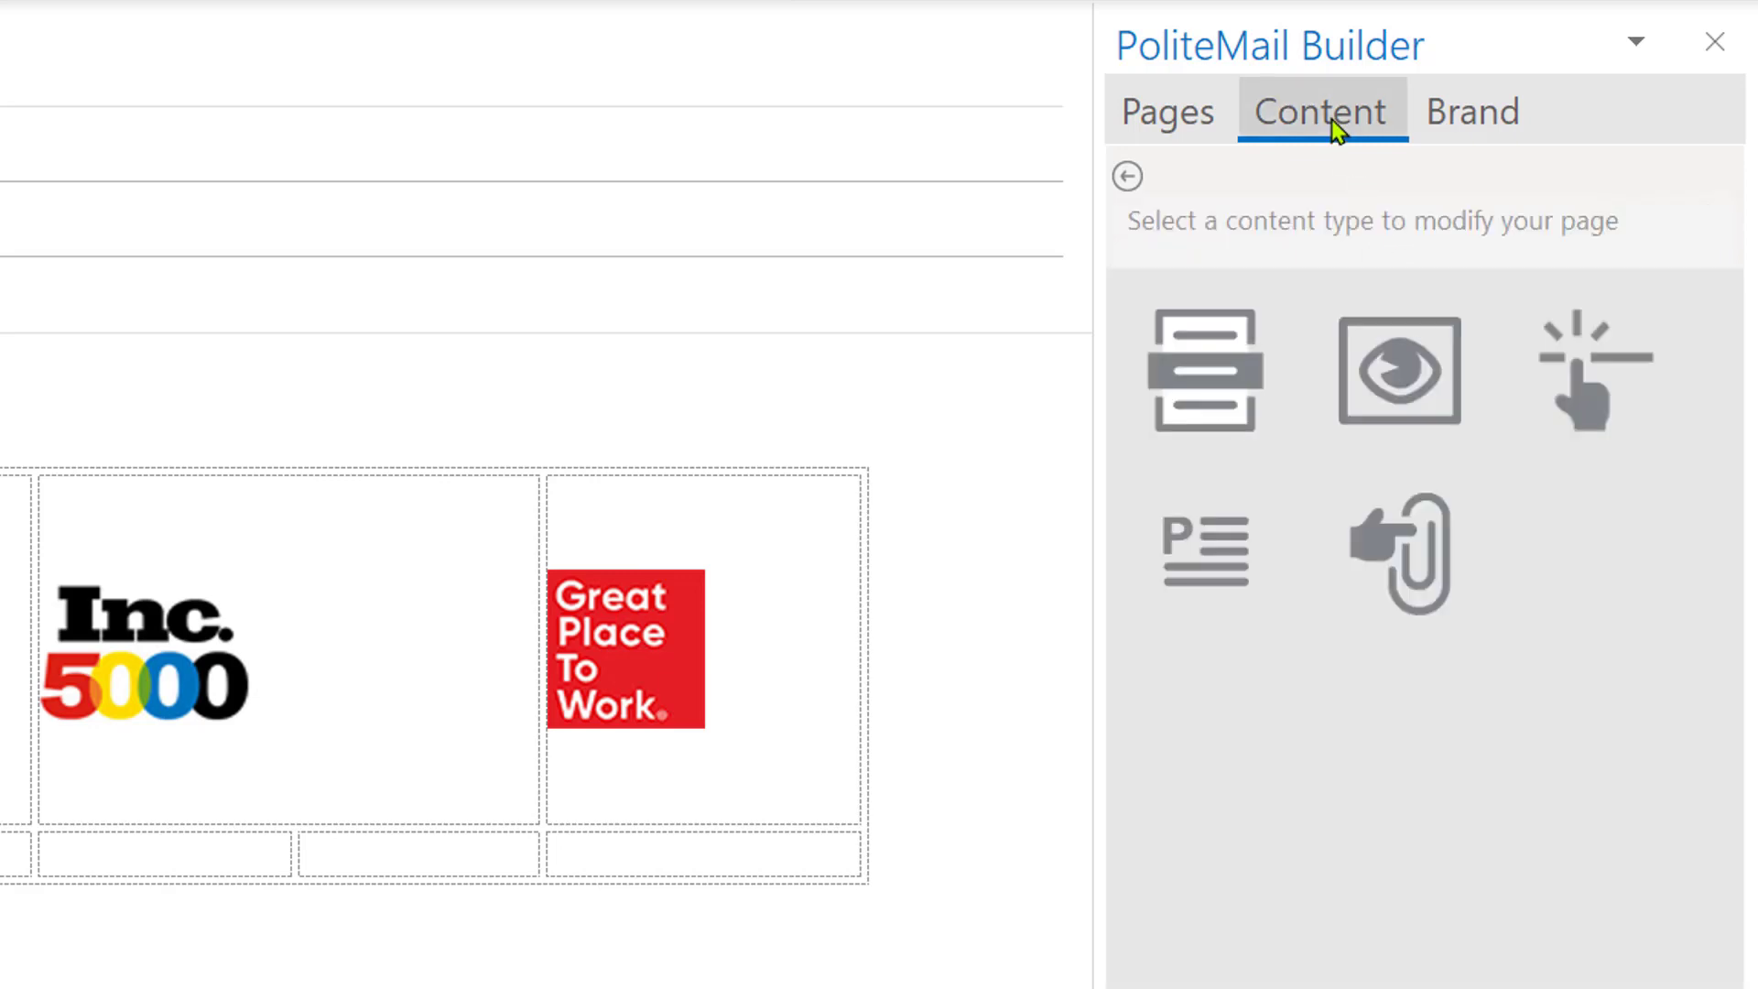
click(1249, 397)
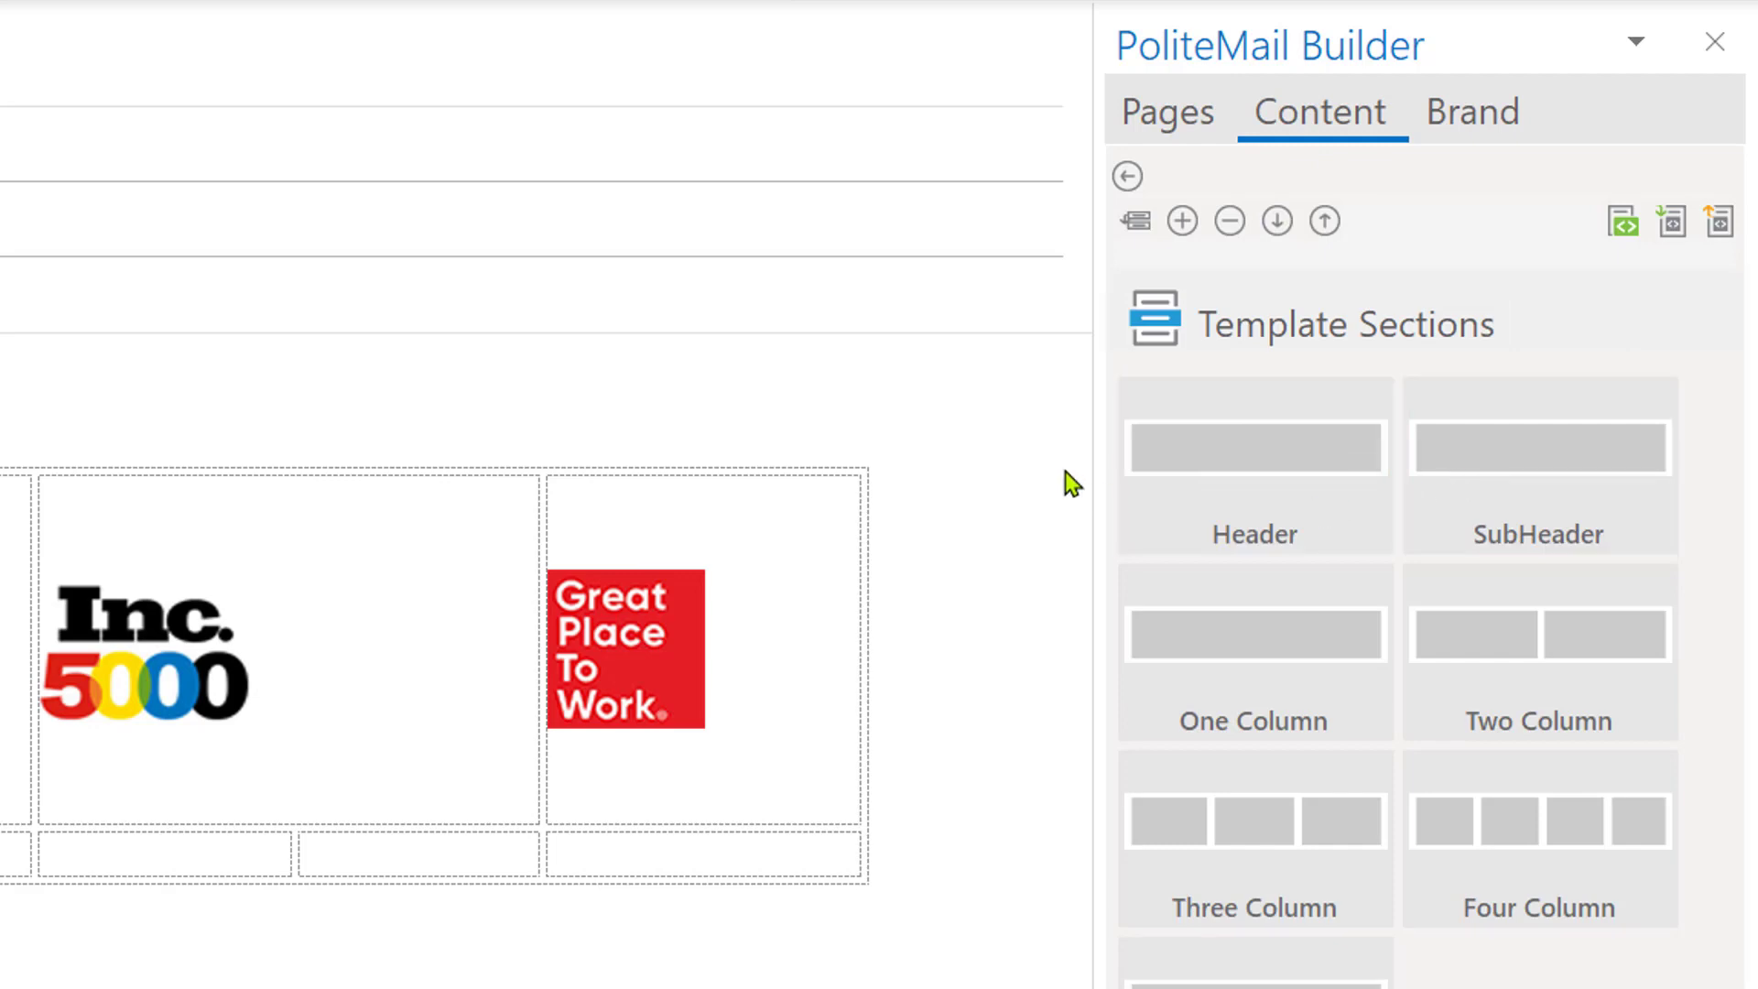
Step: Insert the Full Page Width 640px banner from the header sections into the message body
click(1244, 480)
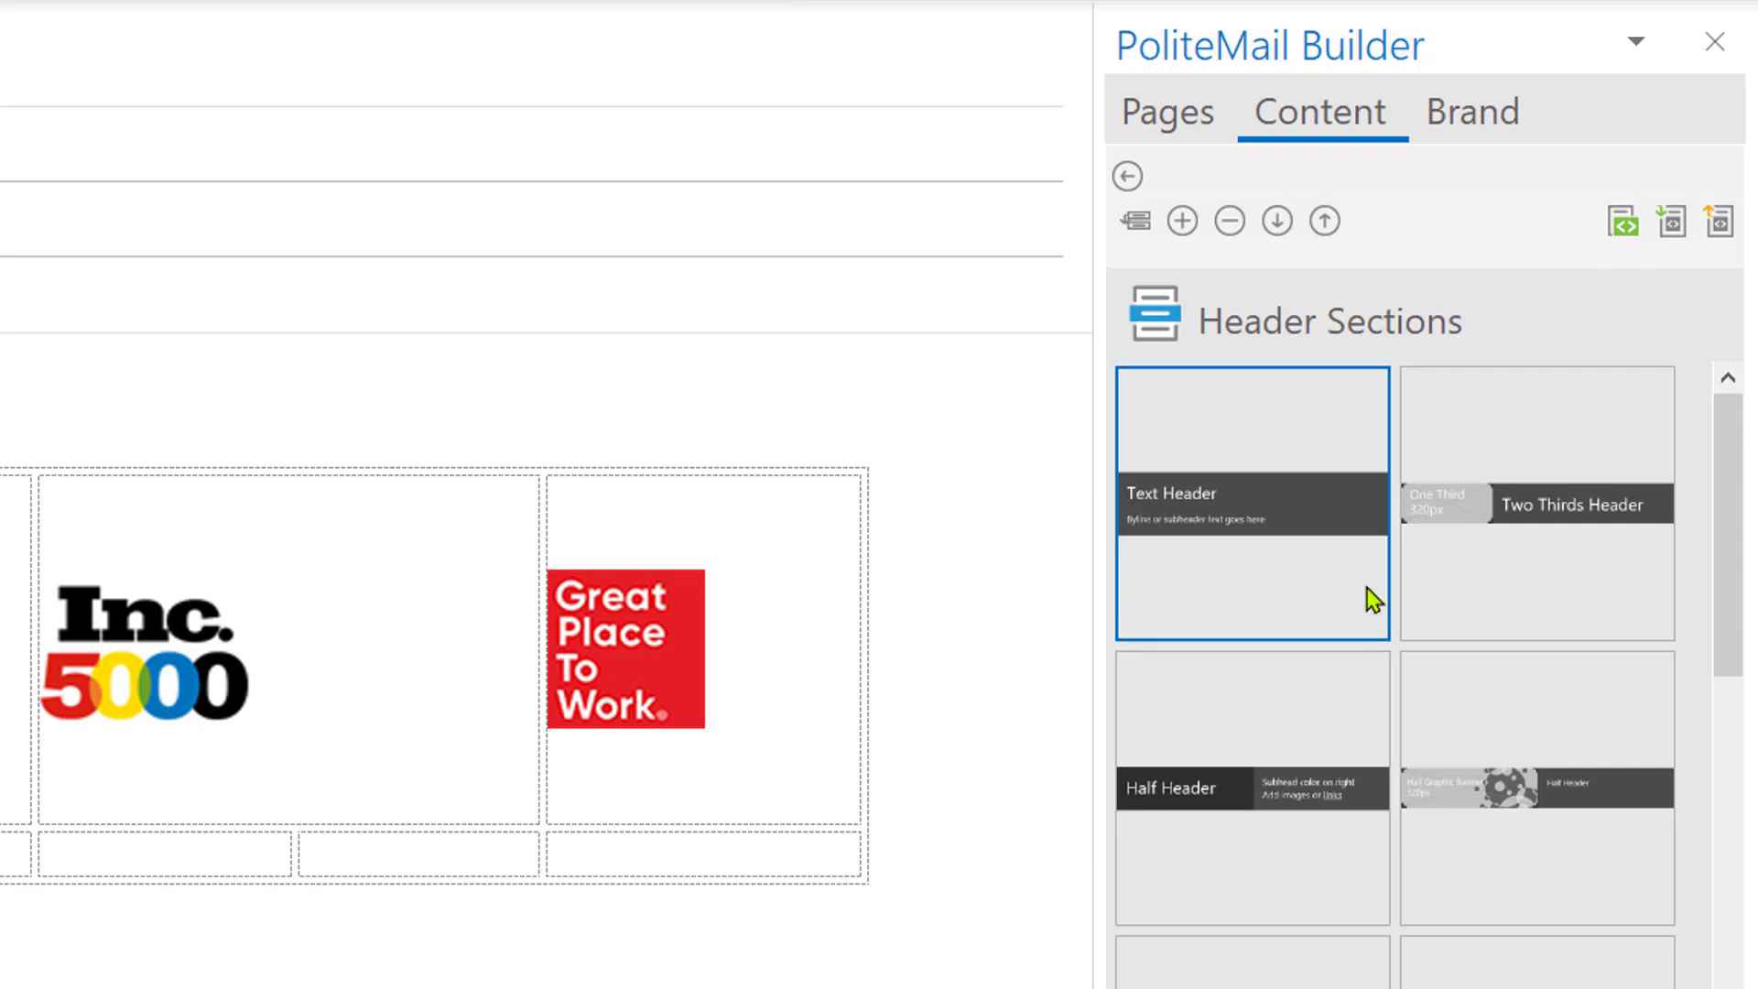
scroll(1321, 673, down, 3)
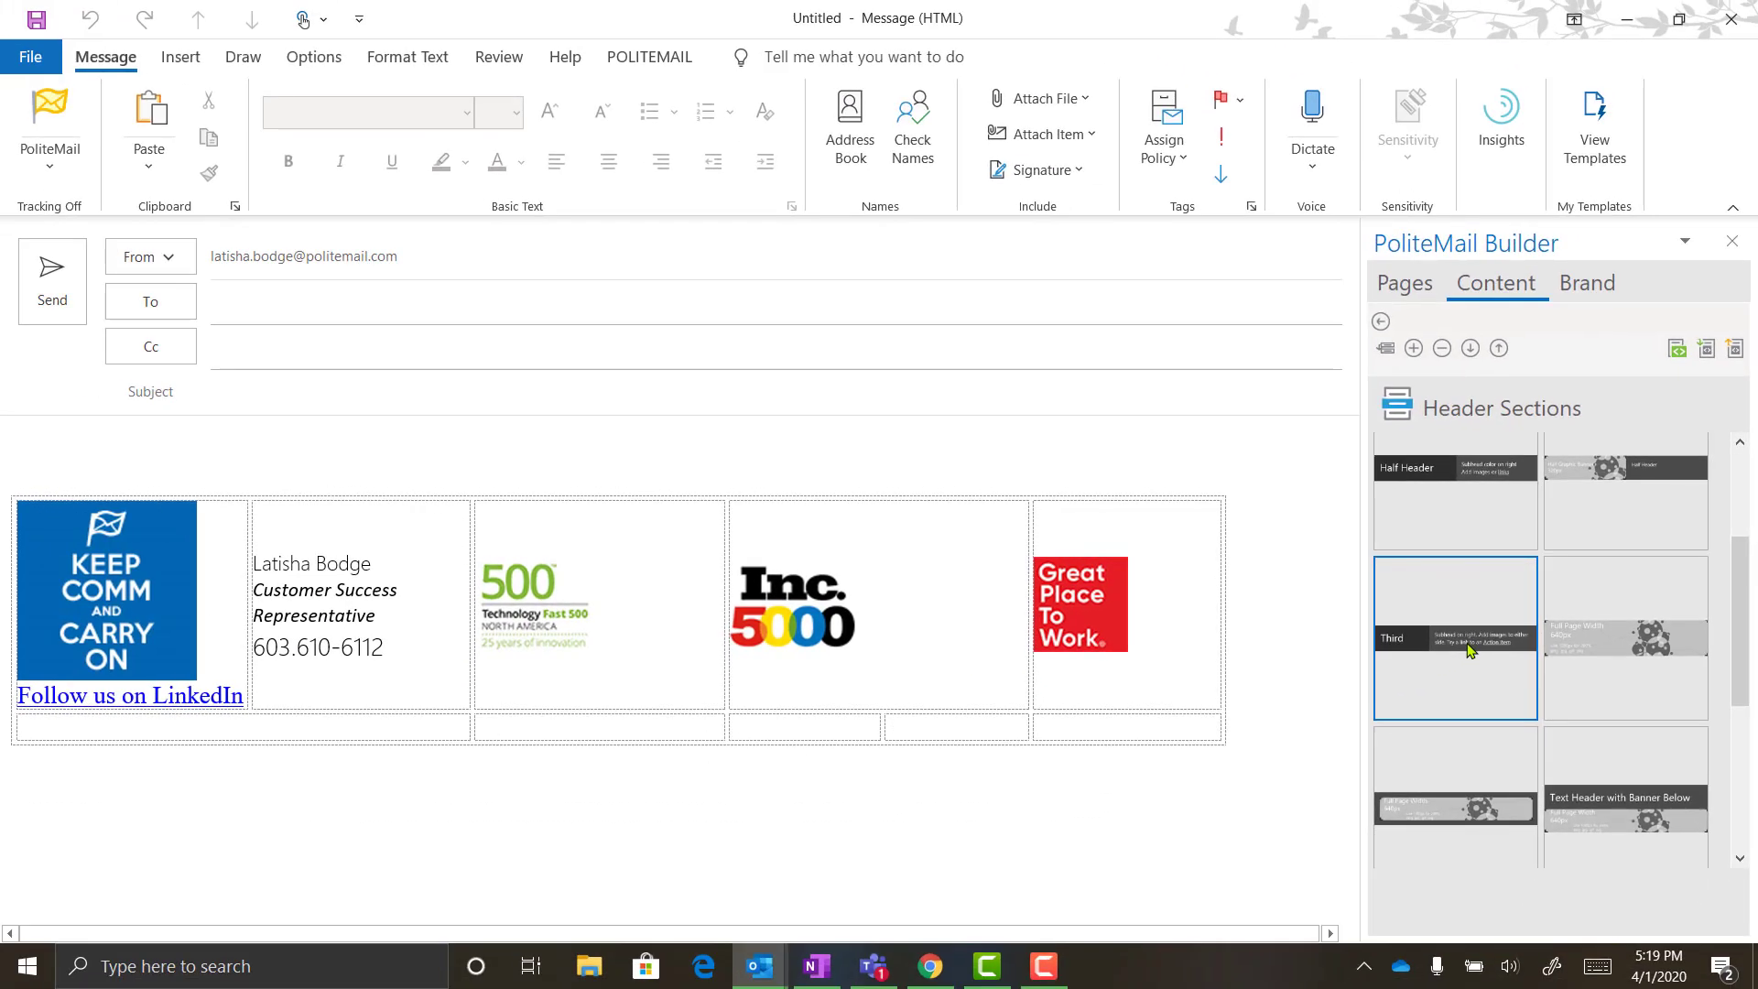
drag(1627, 646, 735, 445)
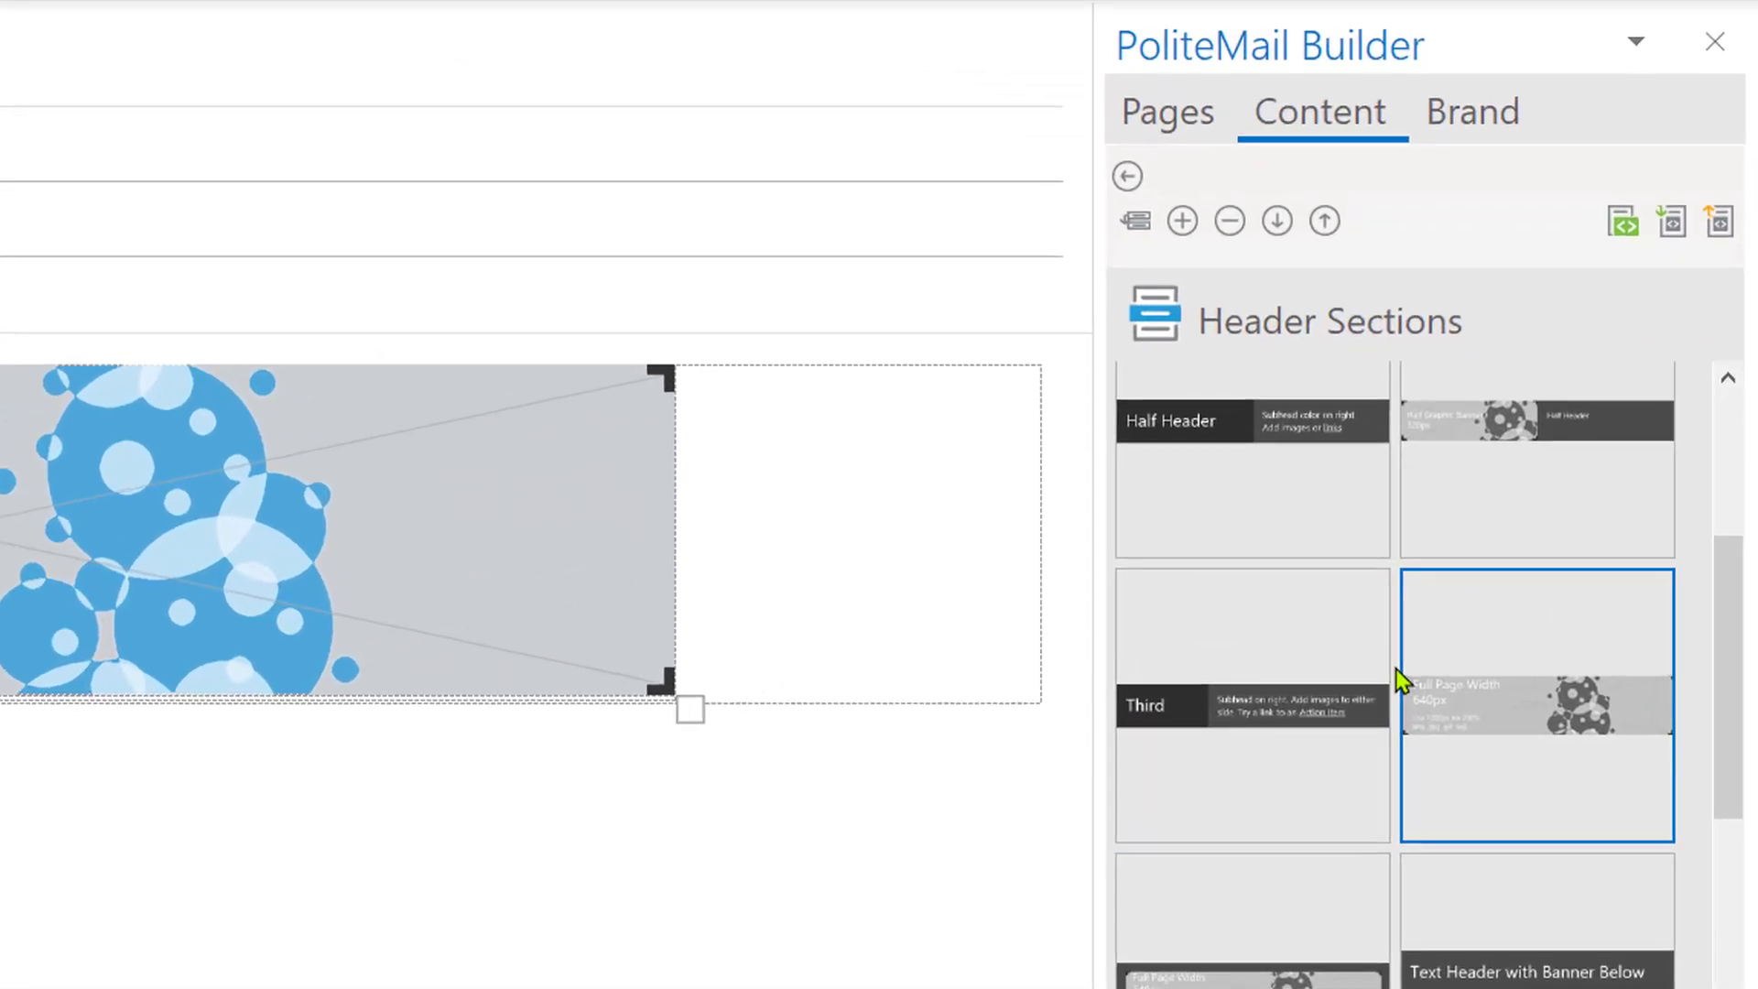
Step: Add the Text-right subheader section directly beneath the full-width header banner
click(1130, 177)
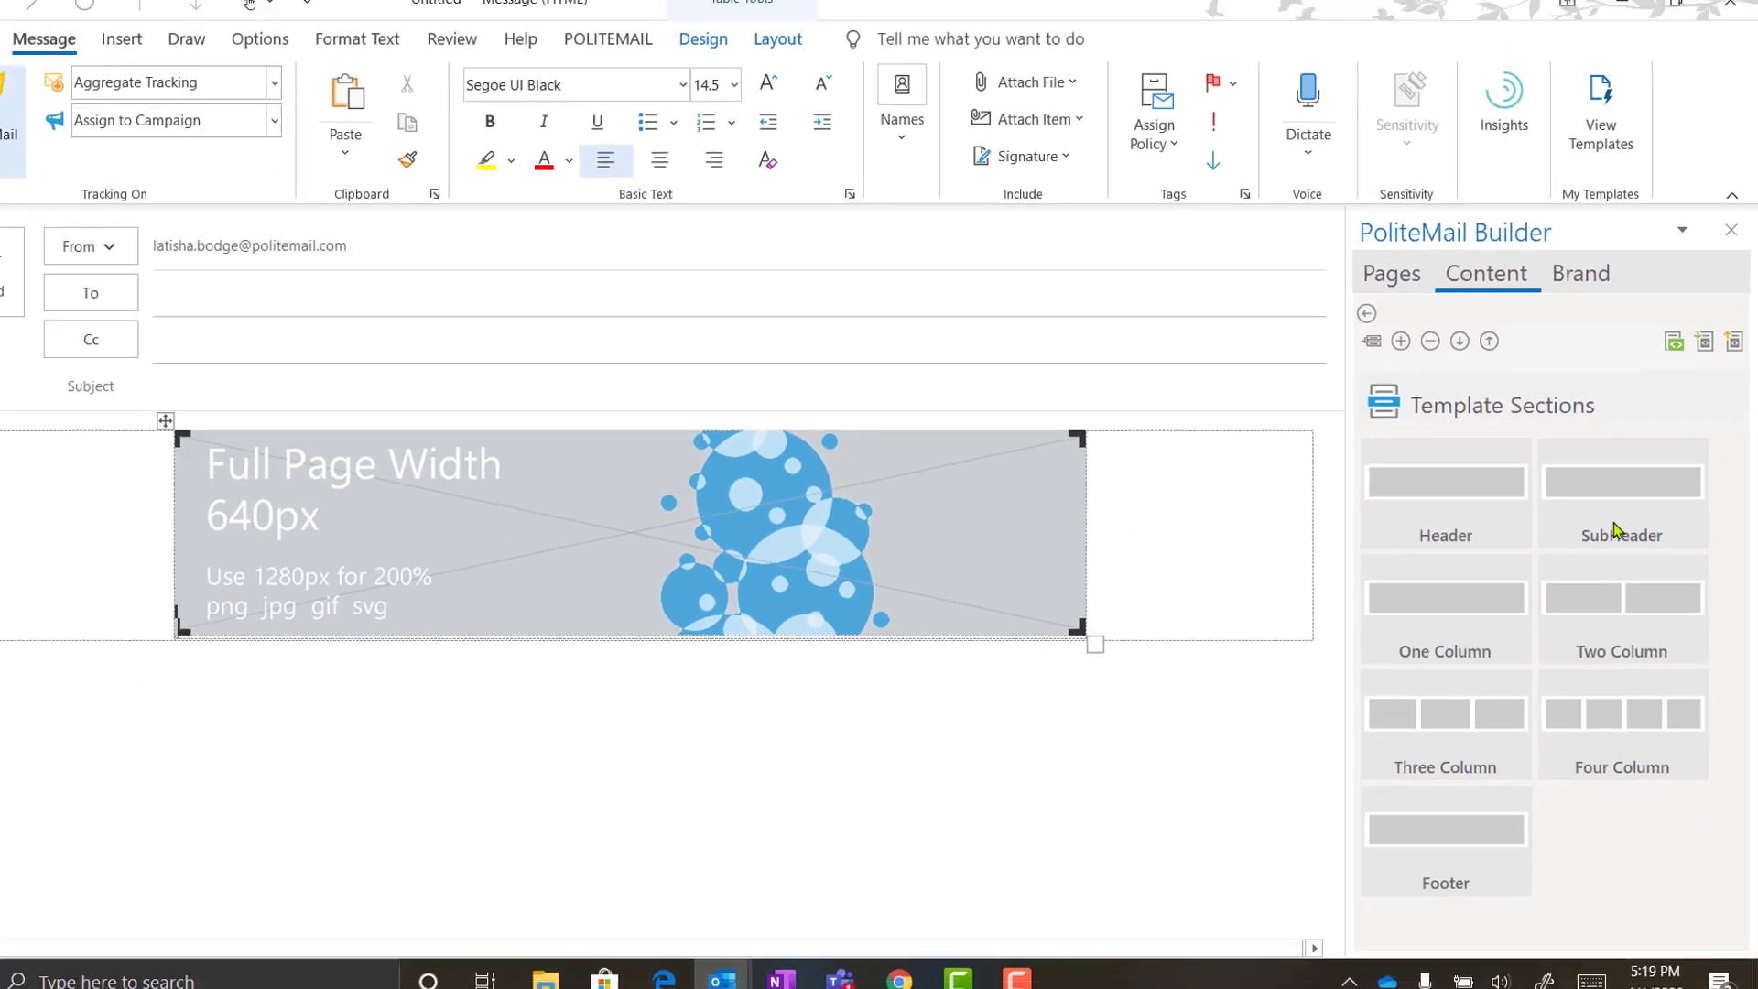
click(1528, 522)
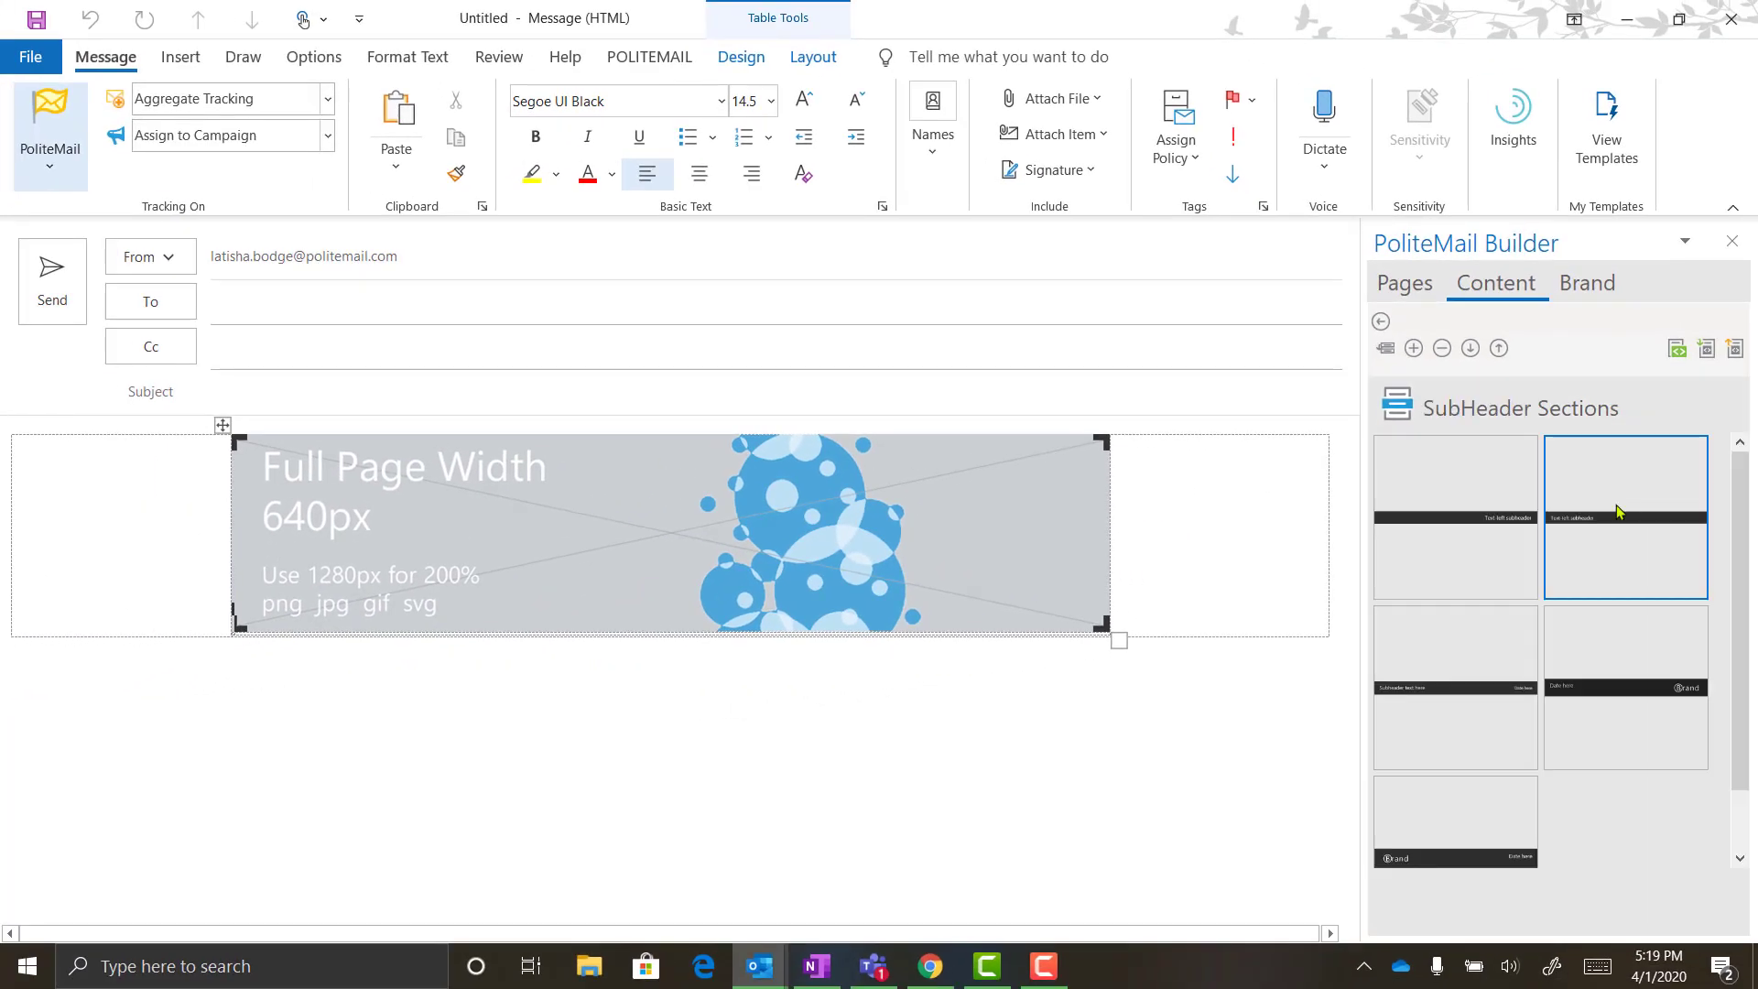
click(1515, 531)
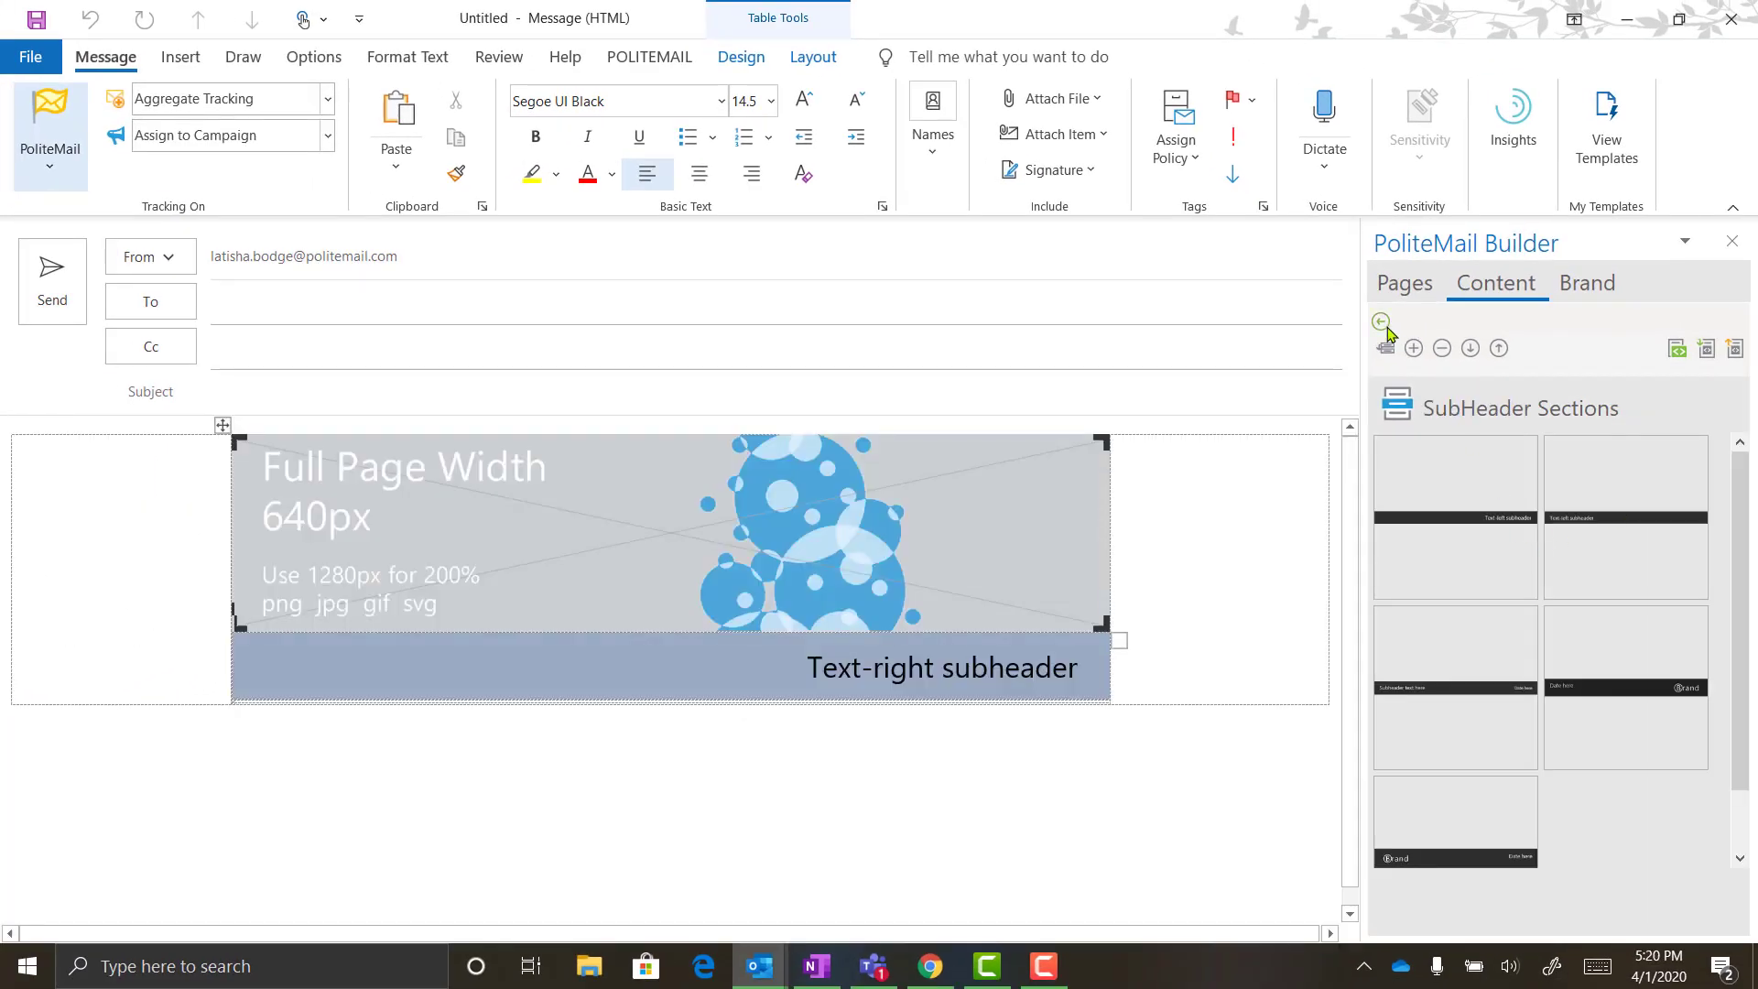
Step: Add the three-column text section with shaded outer columns and a white middle column beneath the subheader
click(1382, 322)
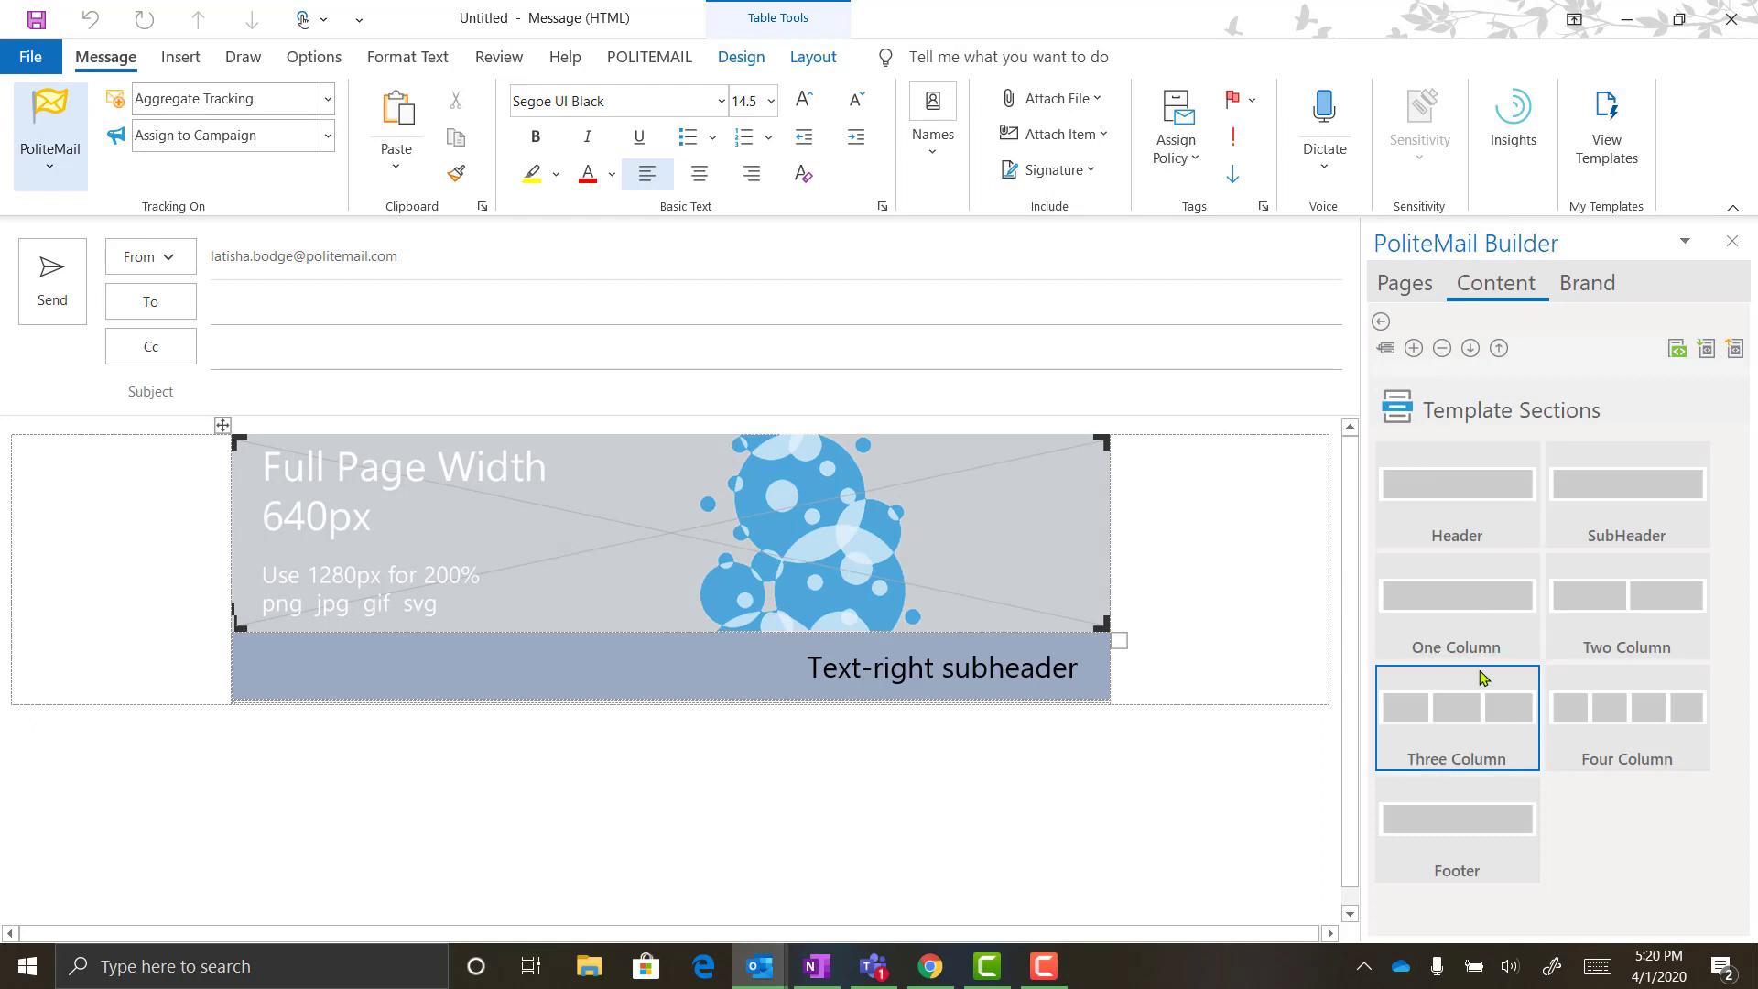
click(1485, 738)
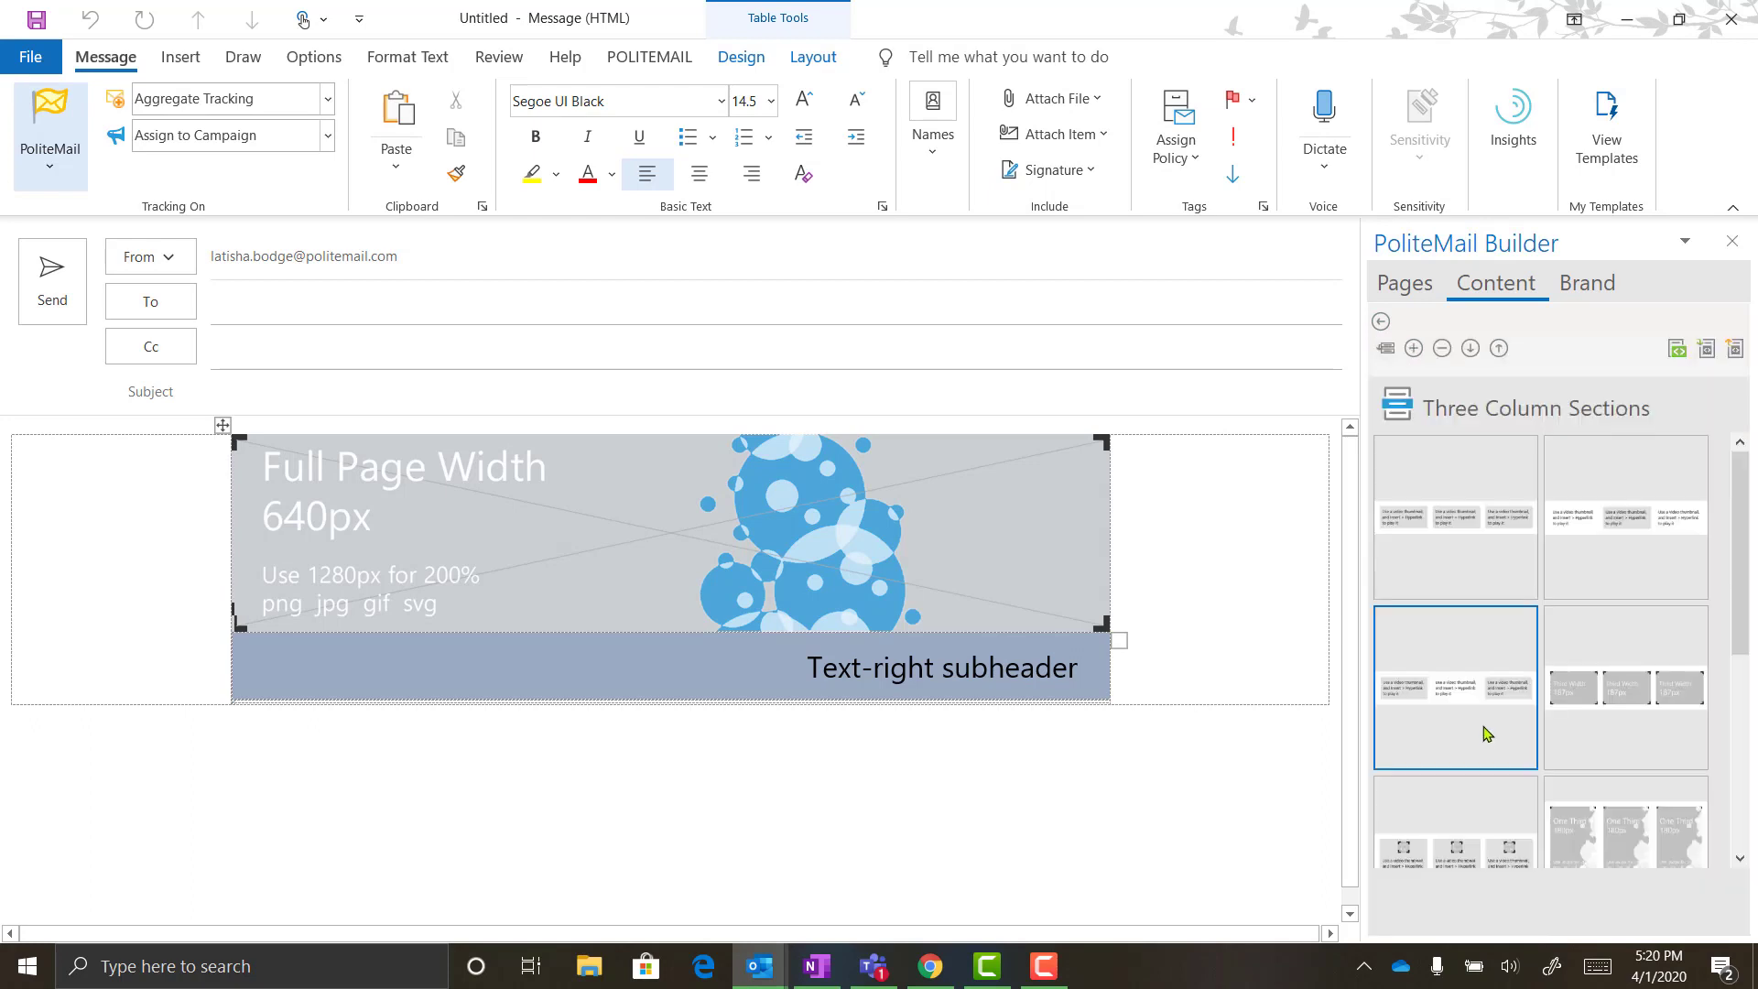
click(1483, 659)
Step: Add the footer section containing only the Brand logo below the three-column section and check the page layout
click(1383, 325)
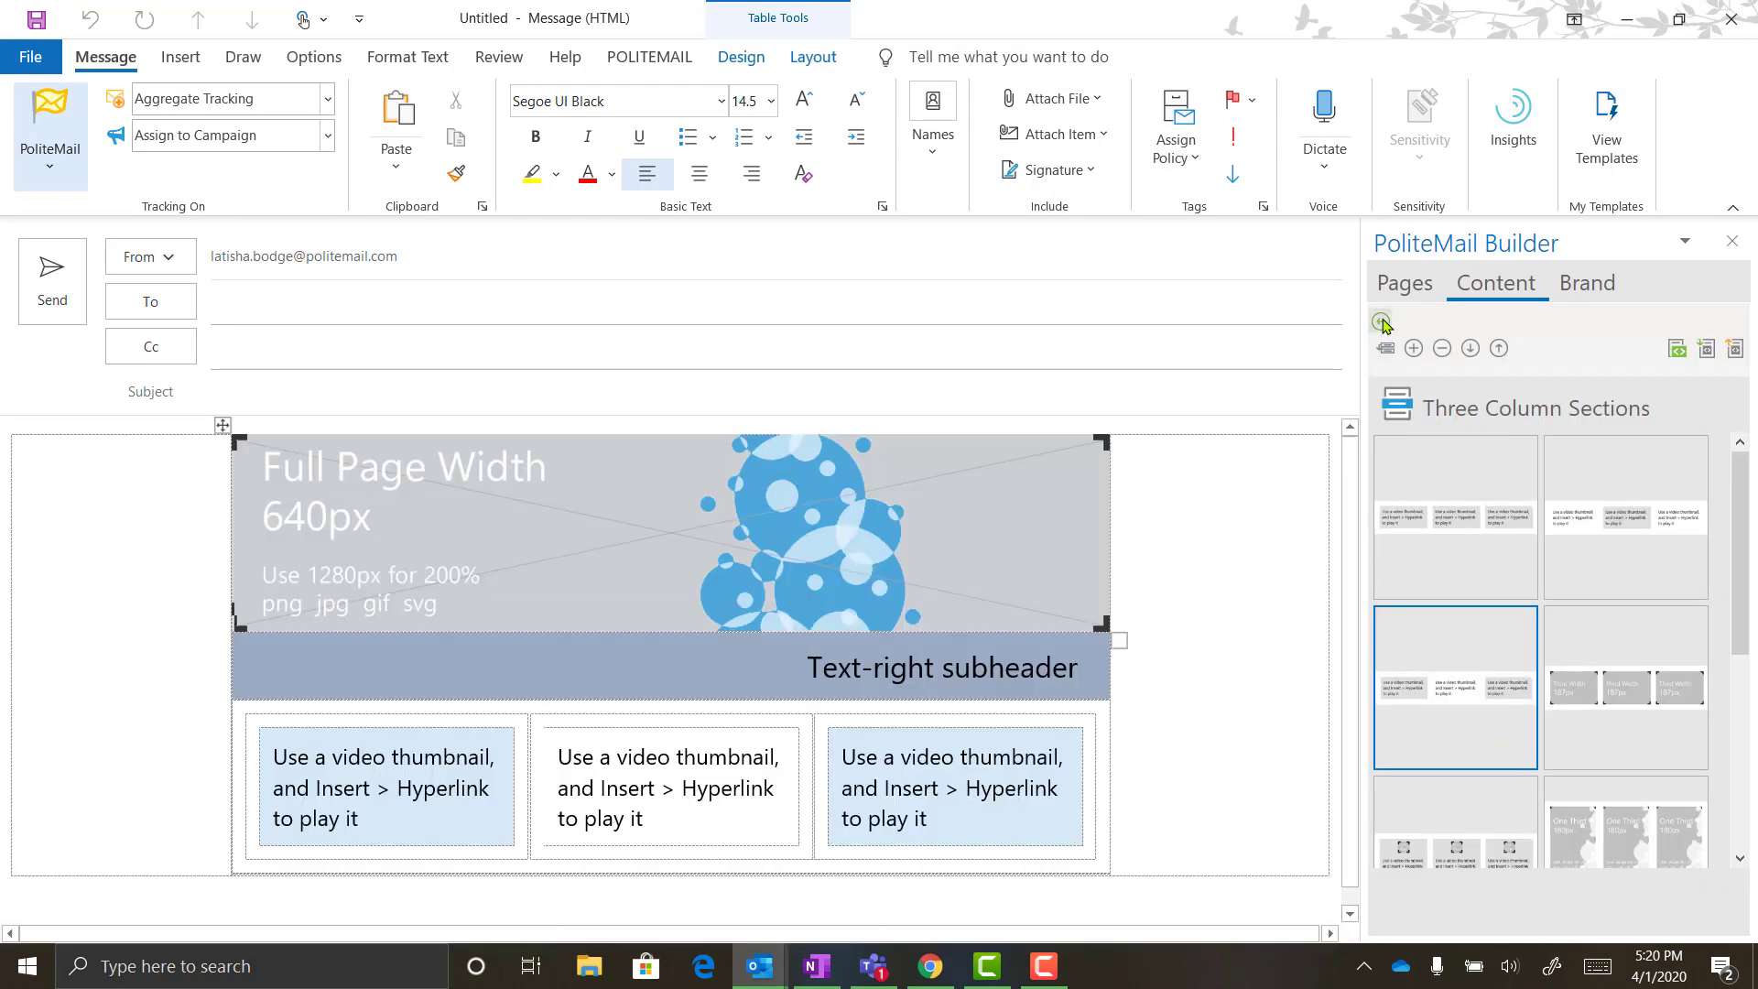
click(1422, 866)
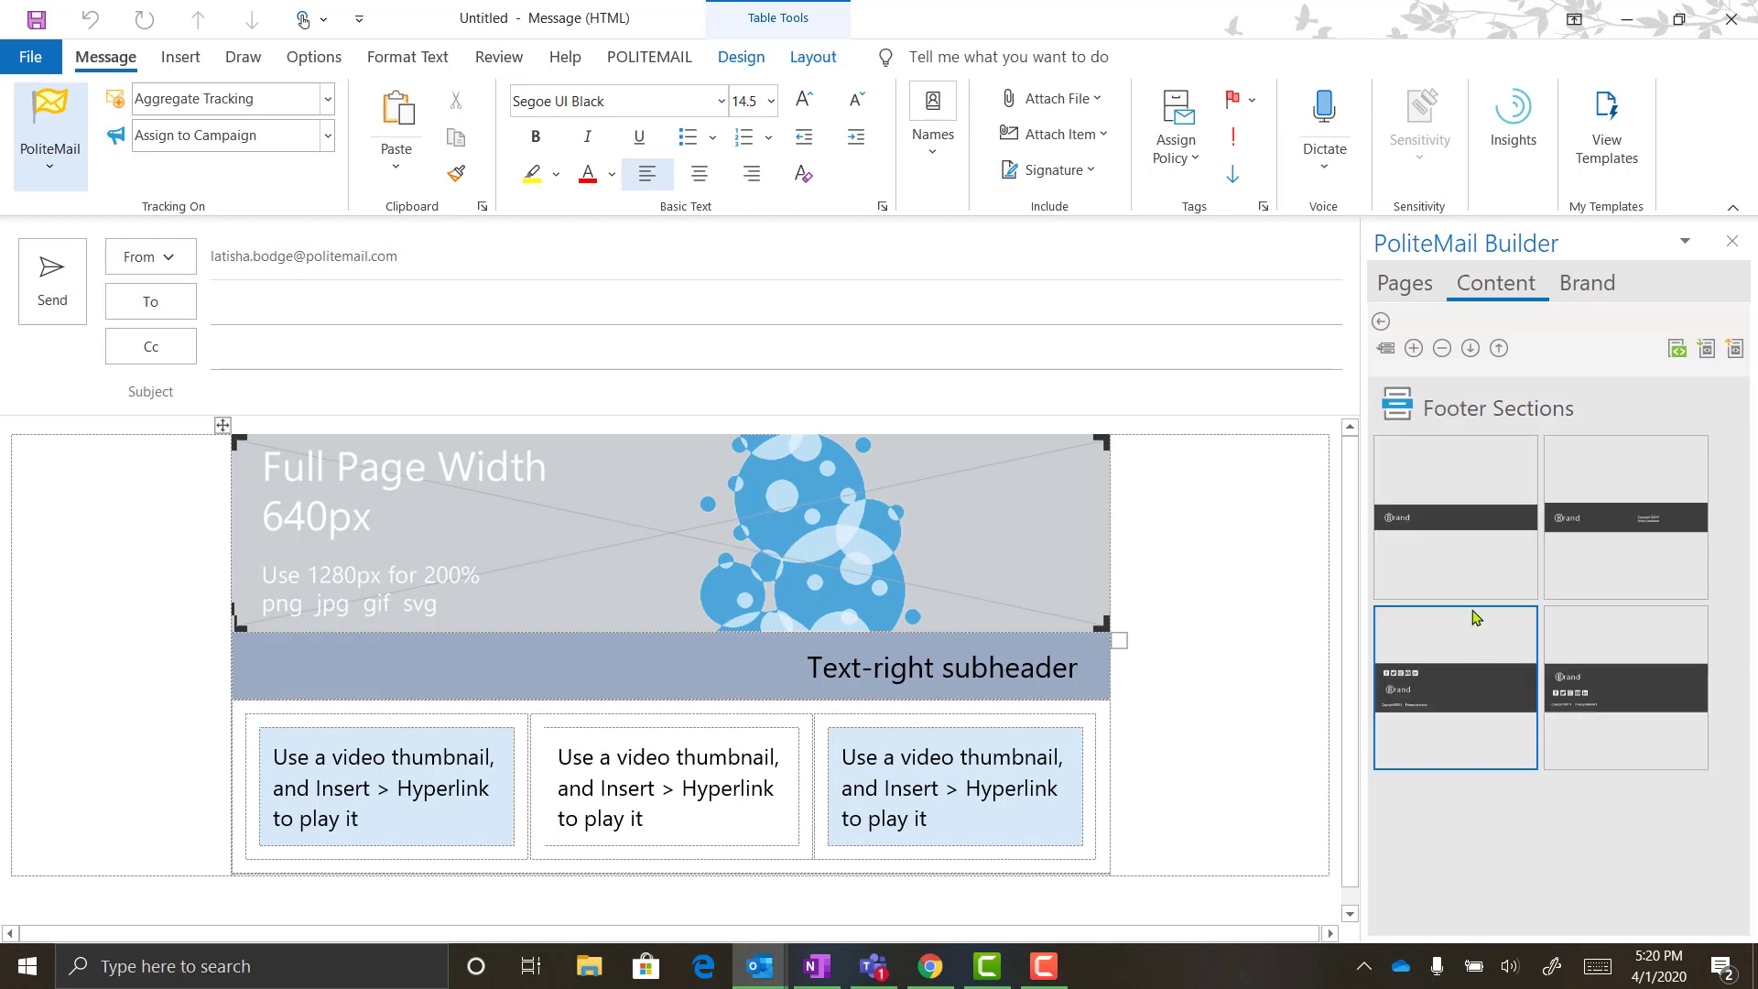
click(1475, 549)
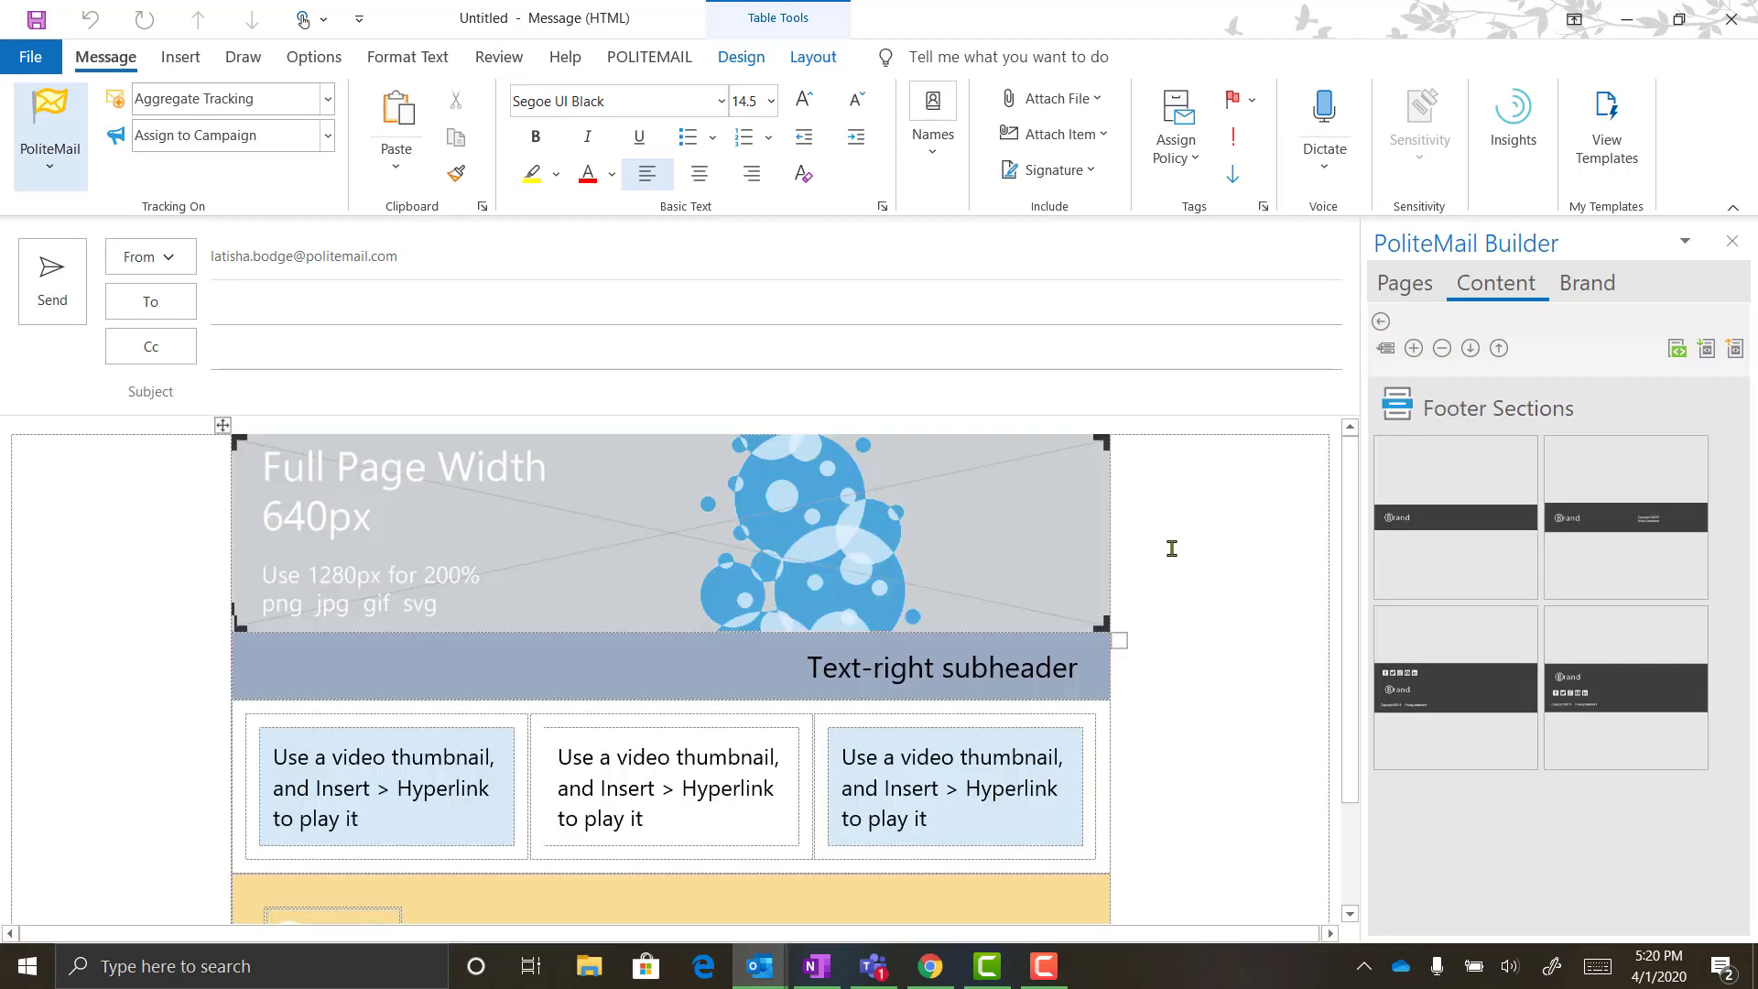
scroll(1200, 714, down, 3)
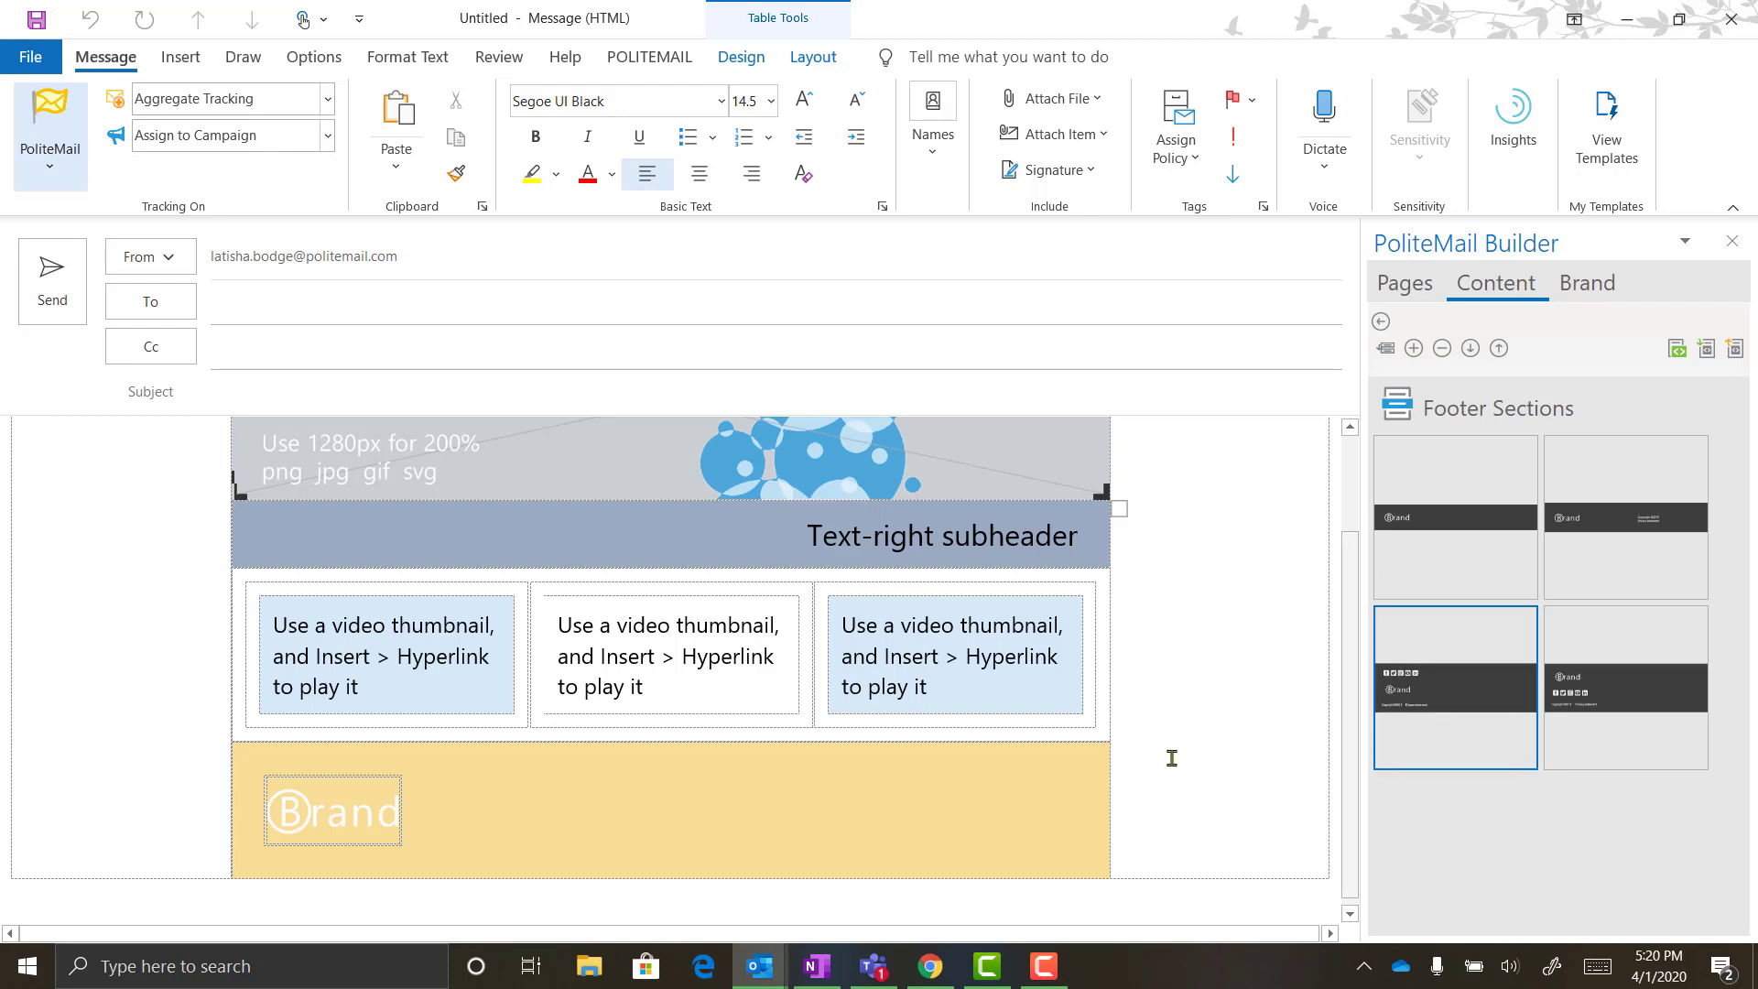
scroll(1142, 750, up, 3)
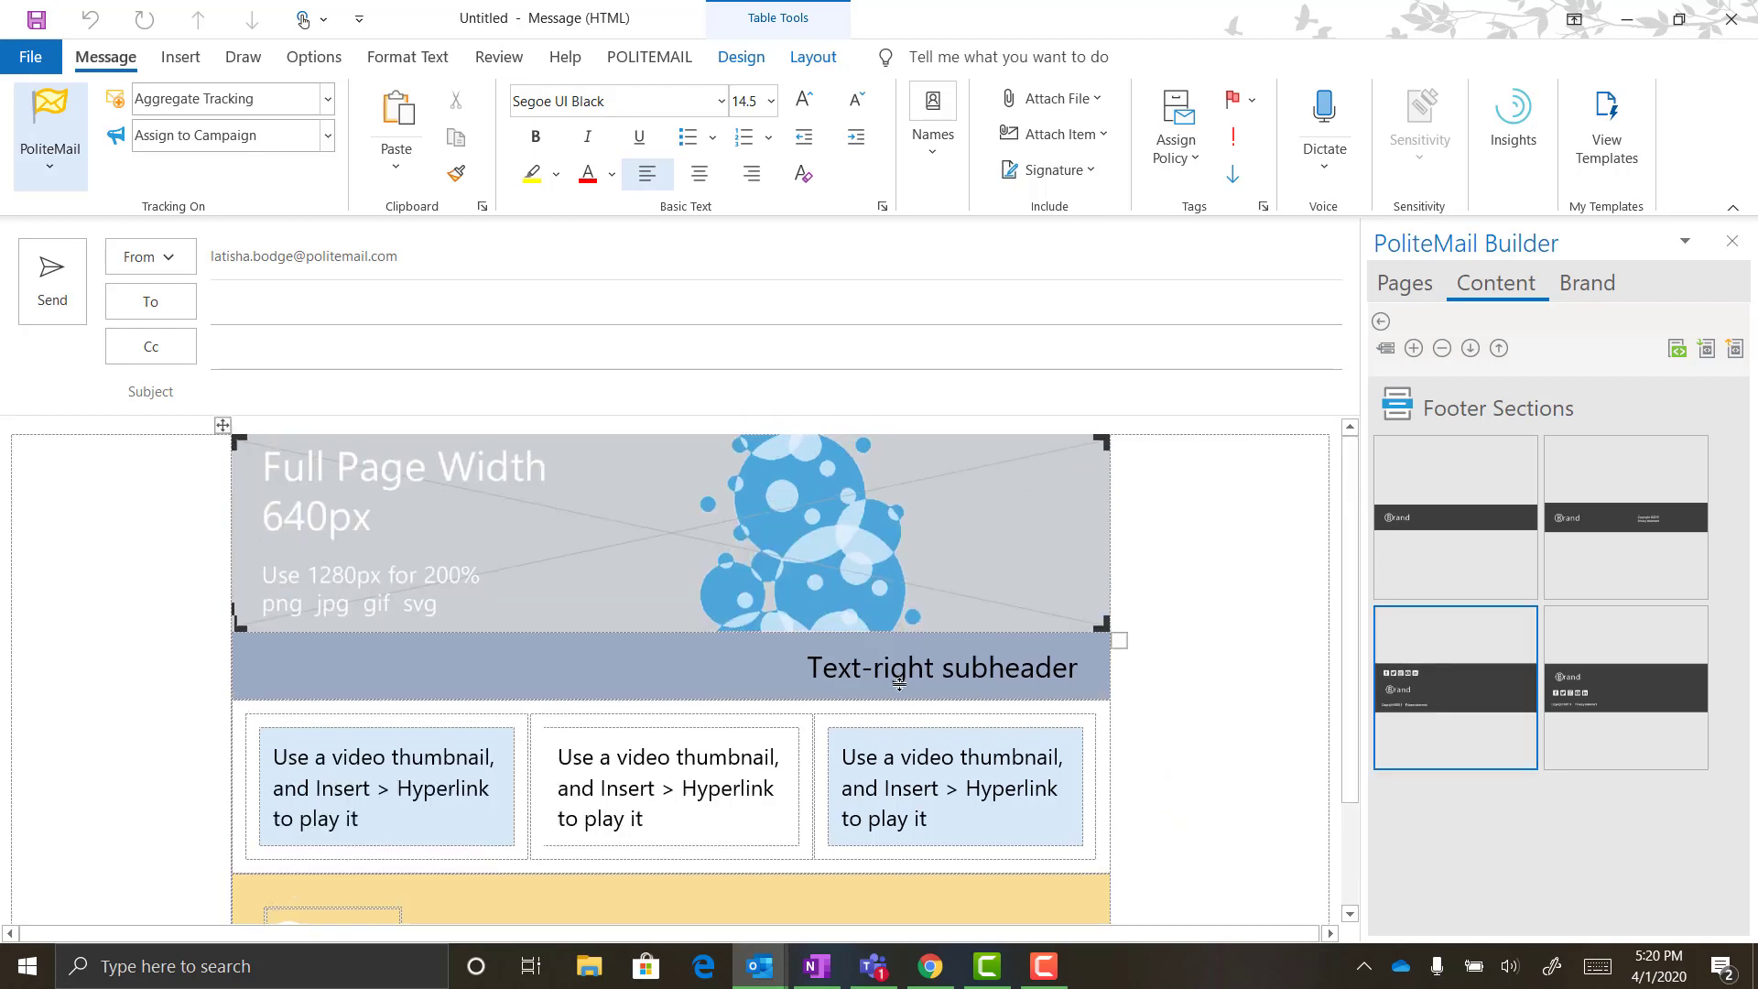
Step: Replace the full-width header placeholder image with the PoliteMail logo from the image library
click(791, 539)
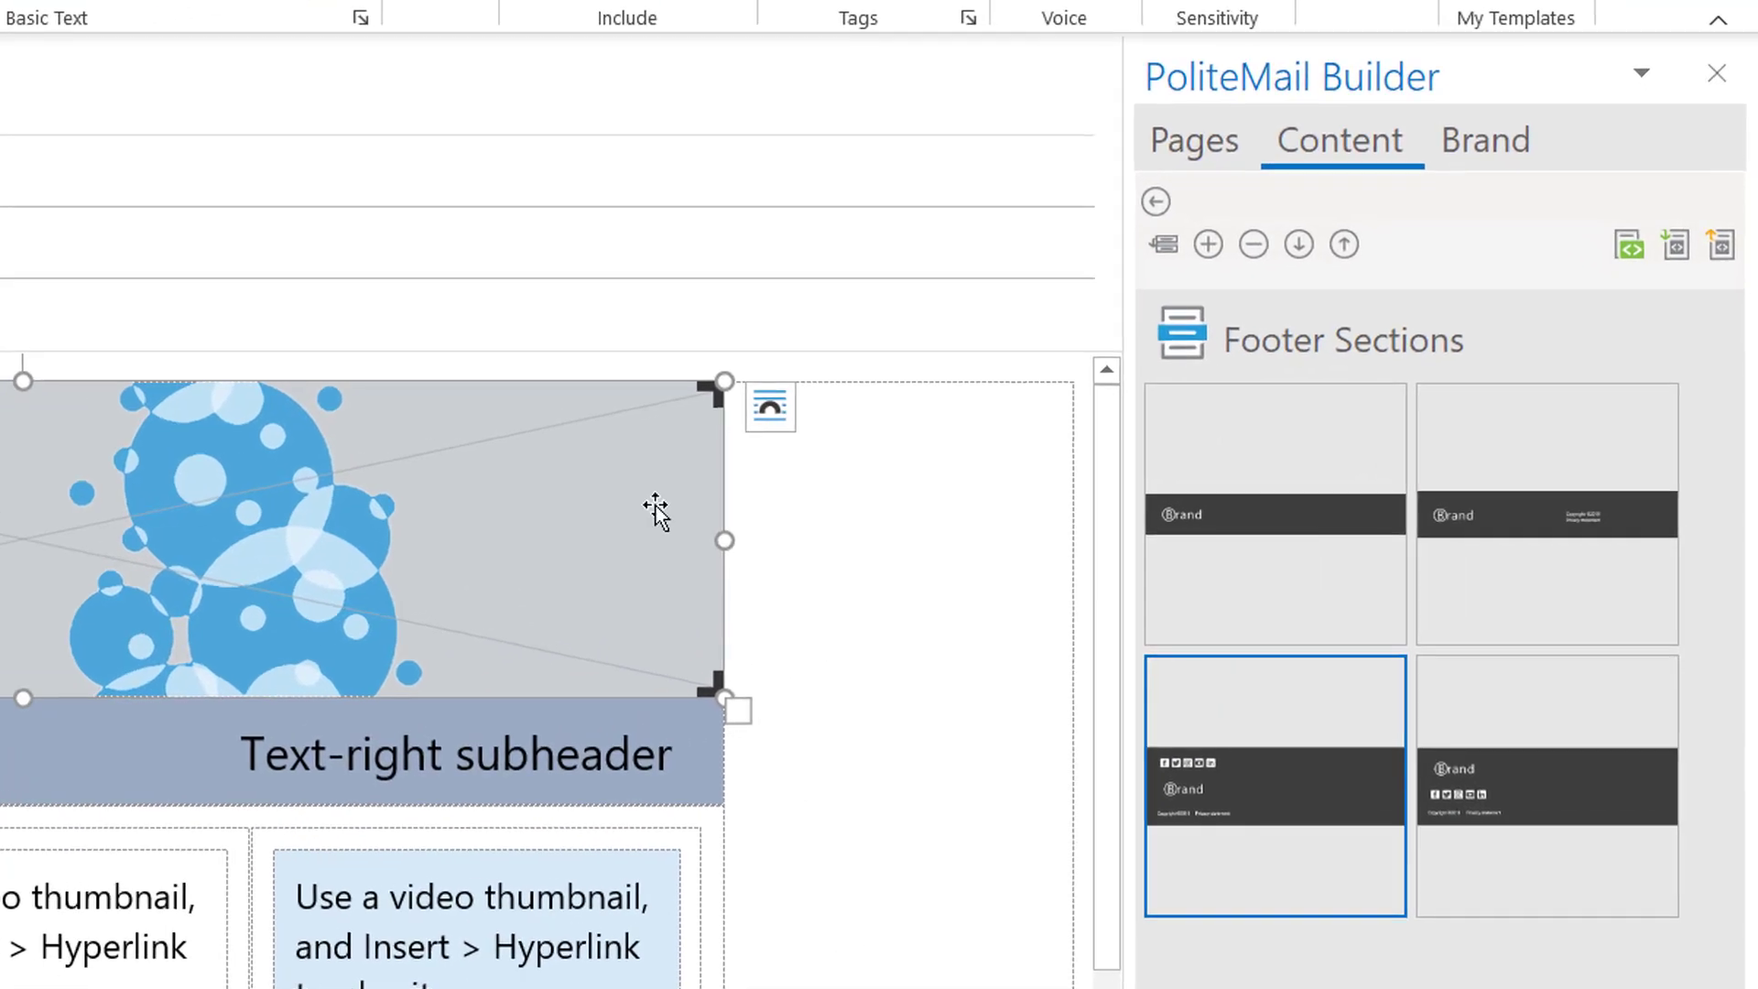
click(1331, 144)
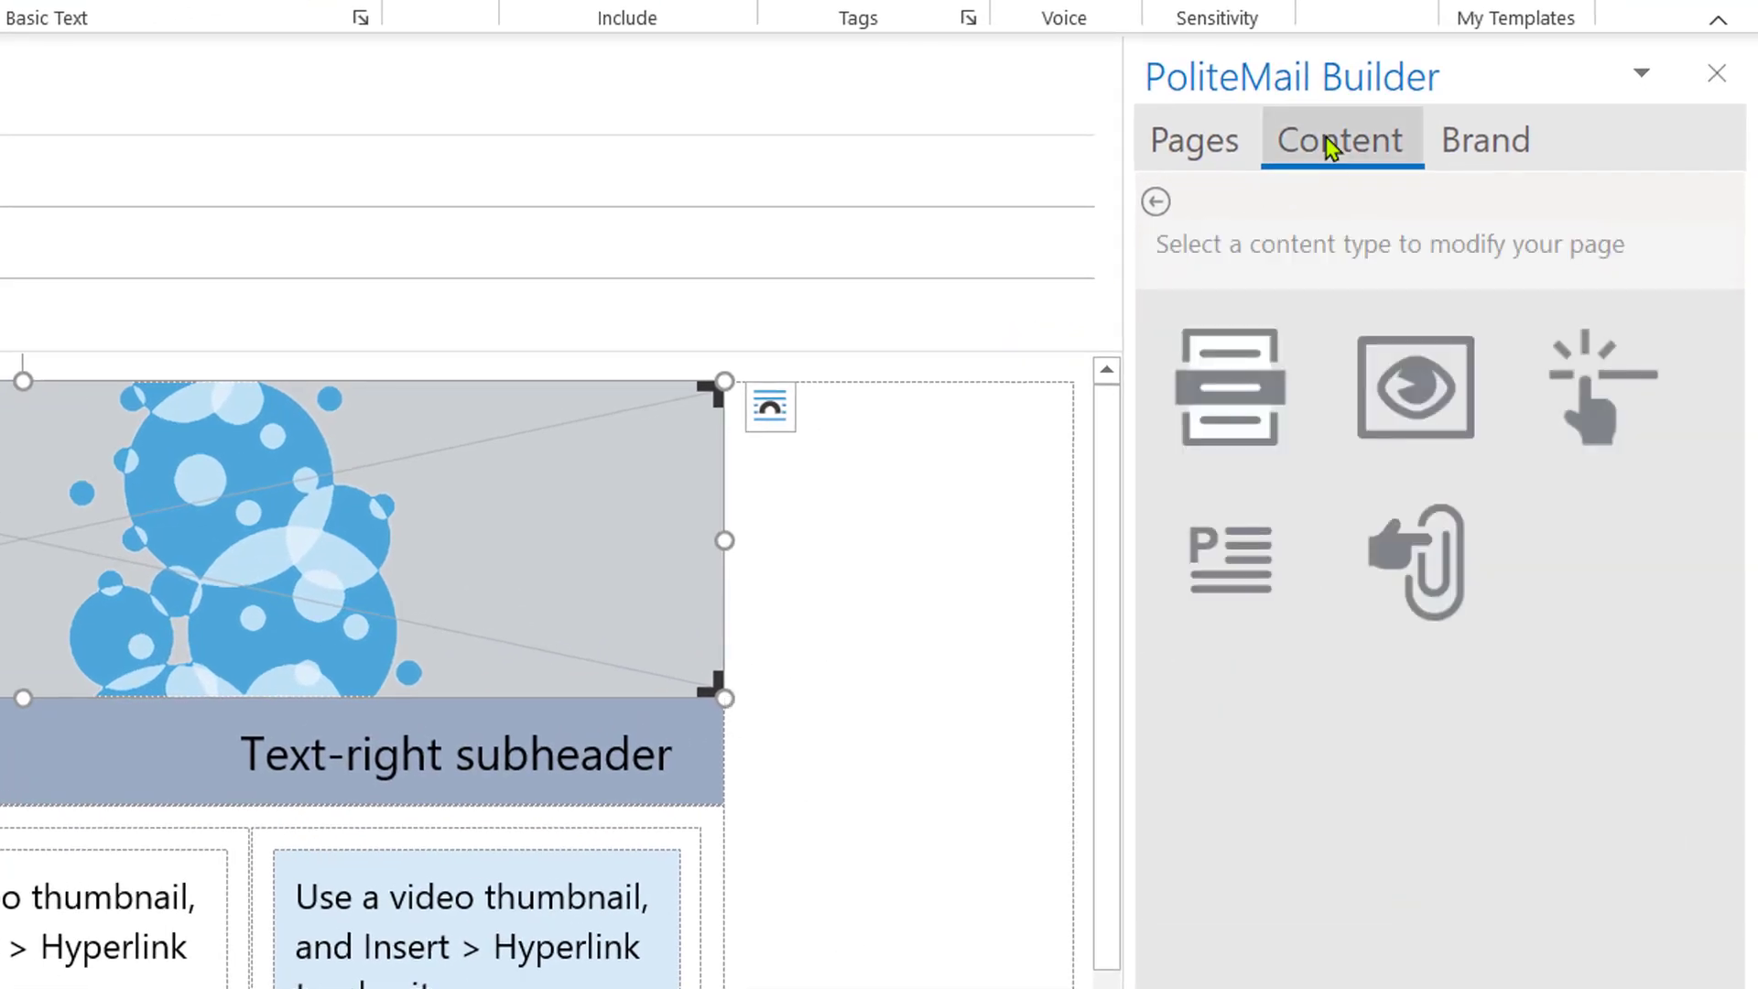
click(1414, 392)
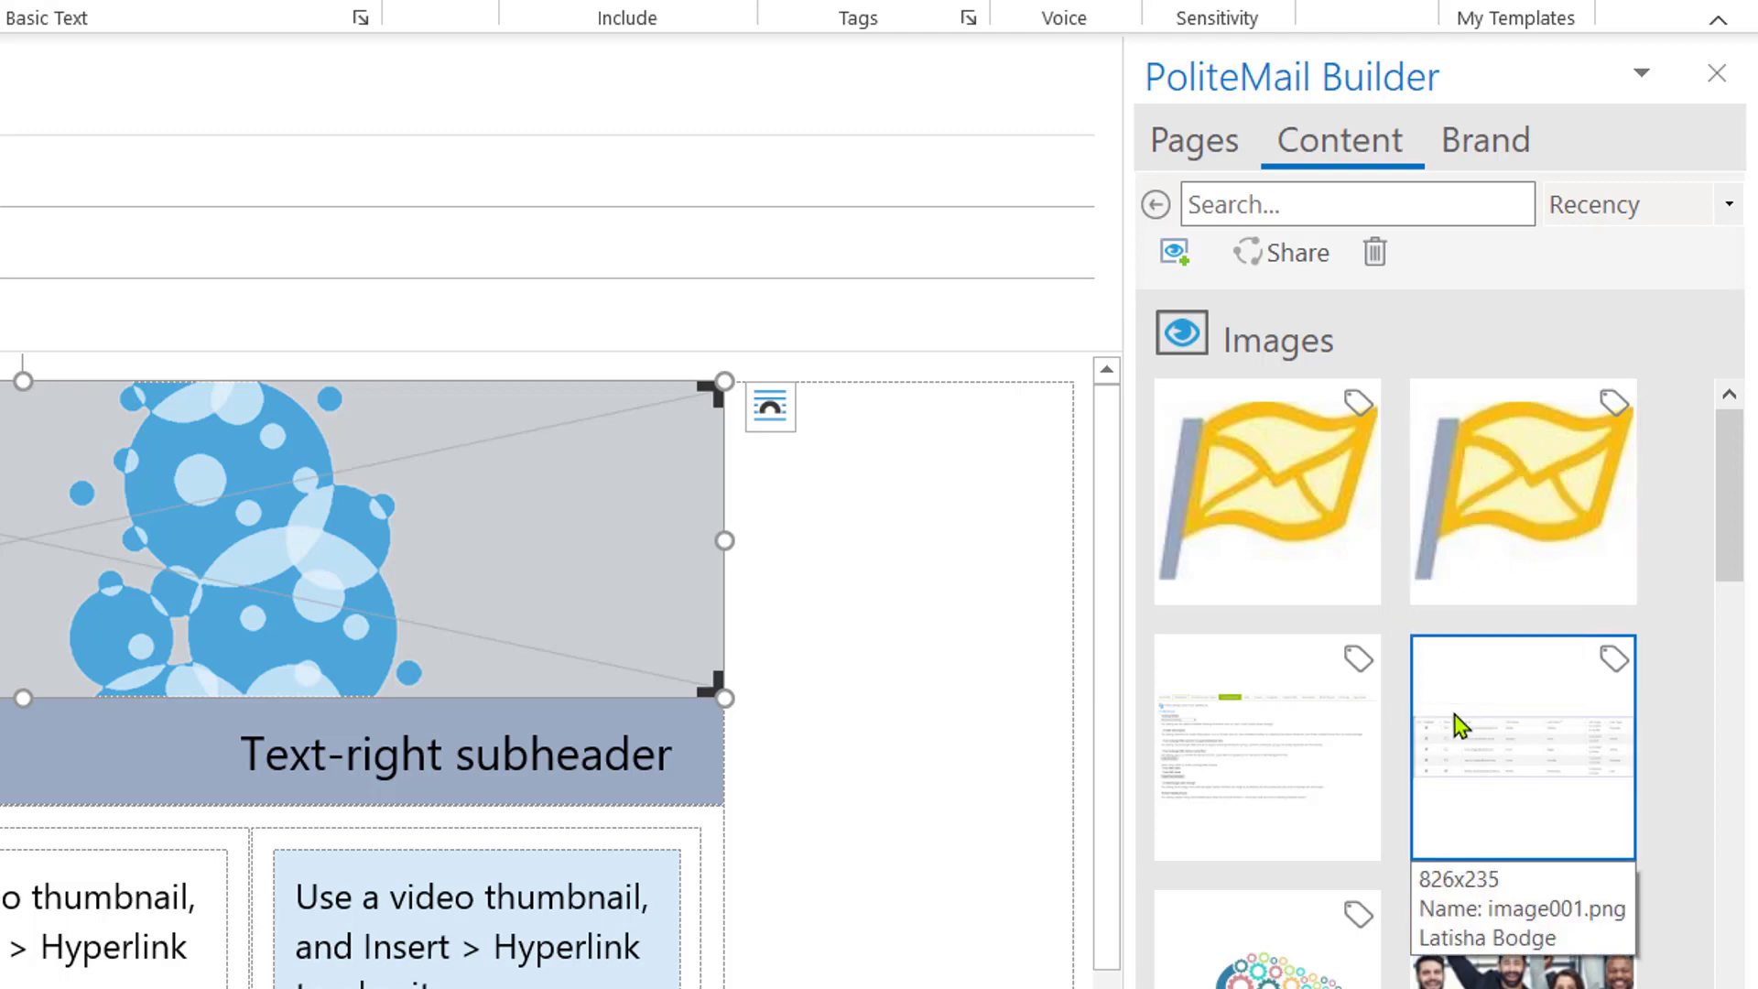
click(1276, 451)
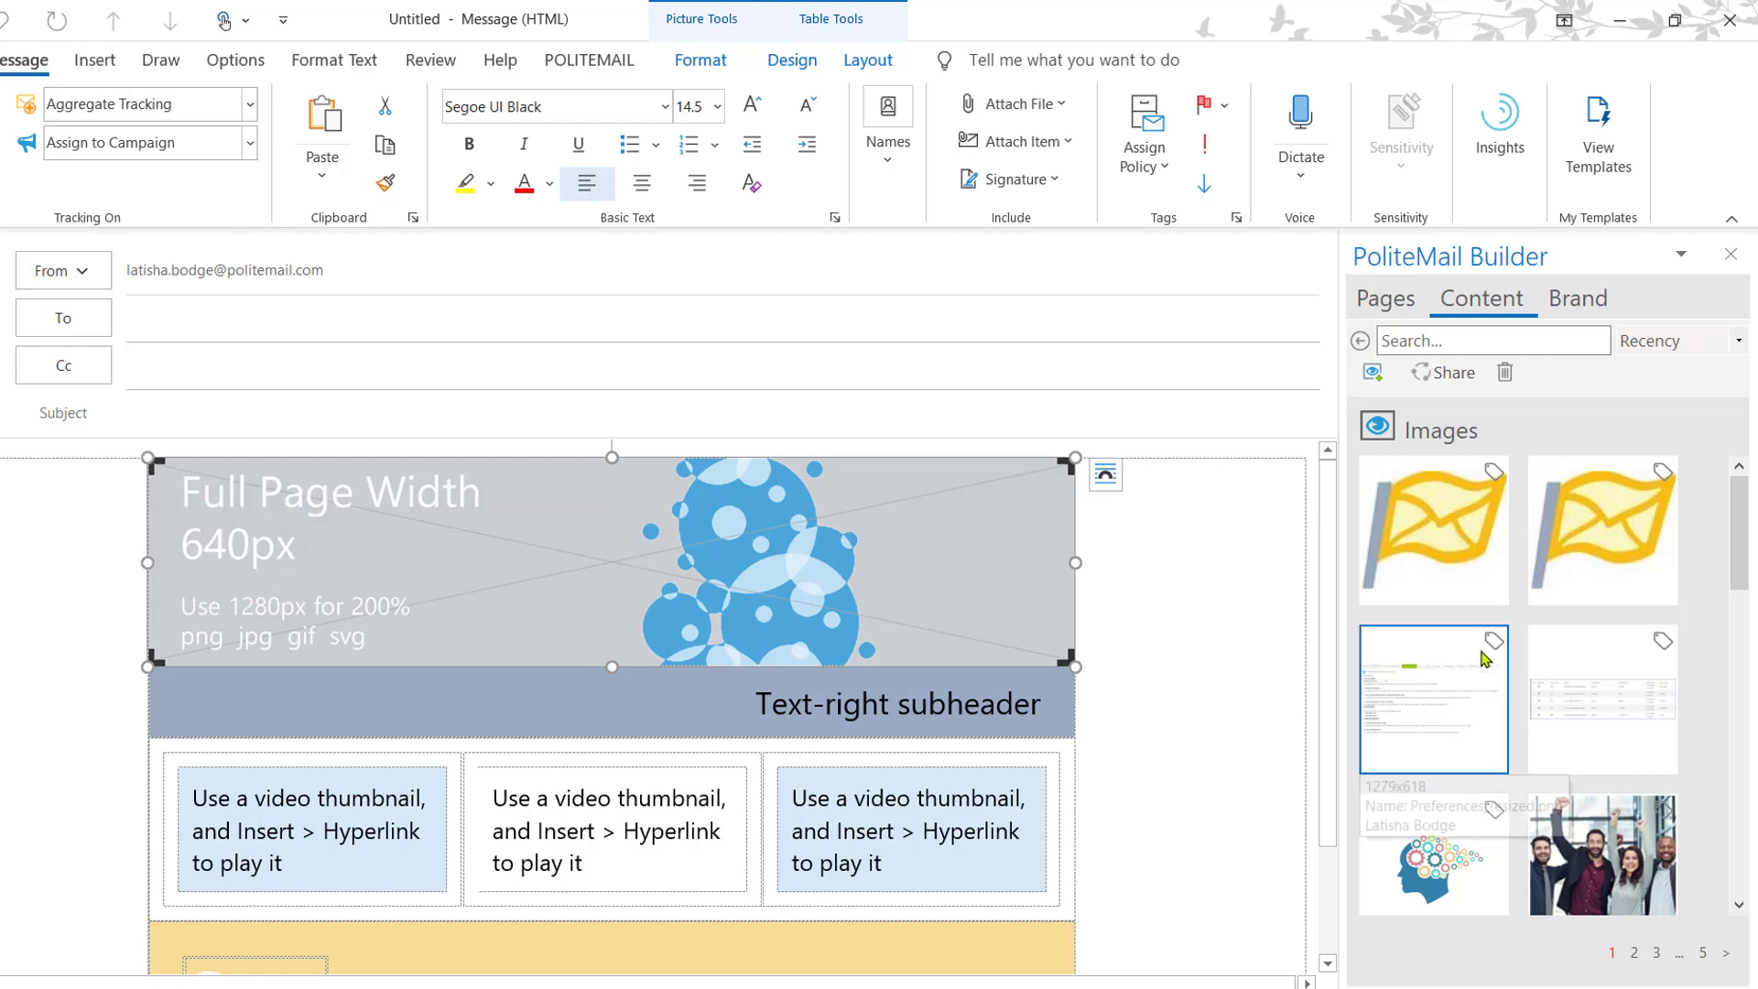
drag(1745, 513, 1754, 869)
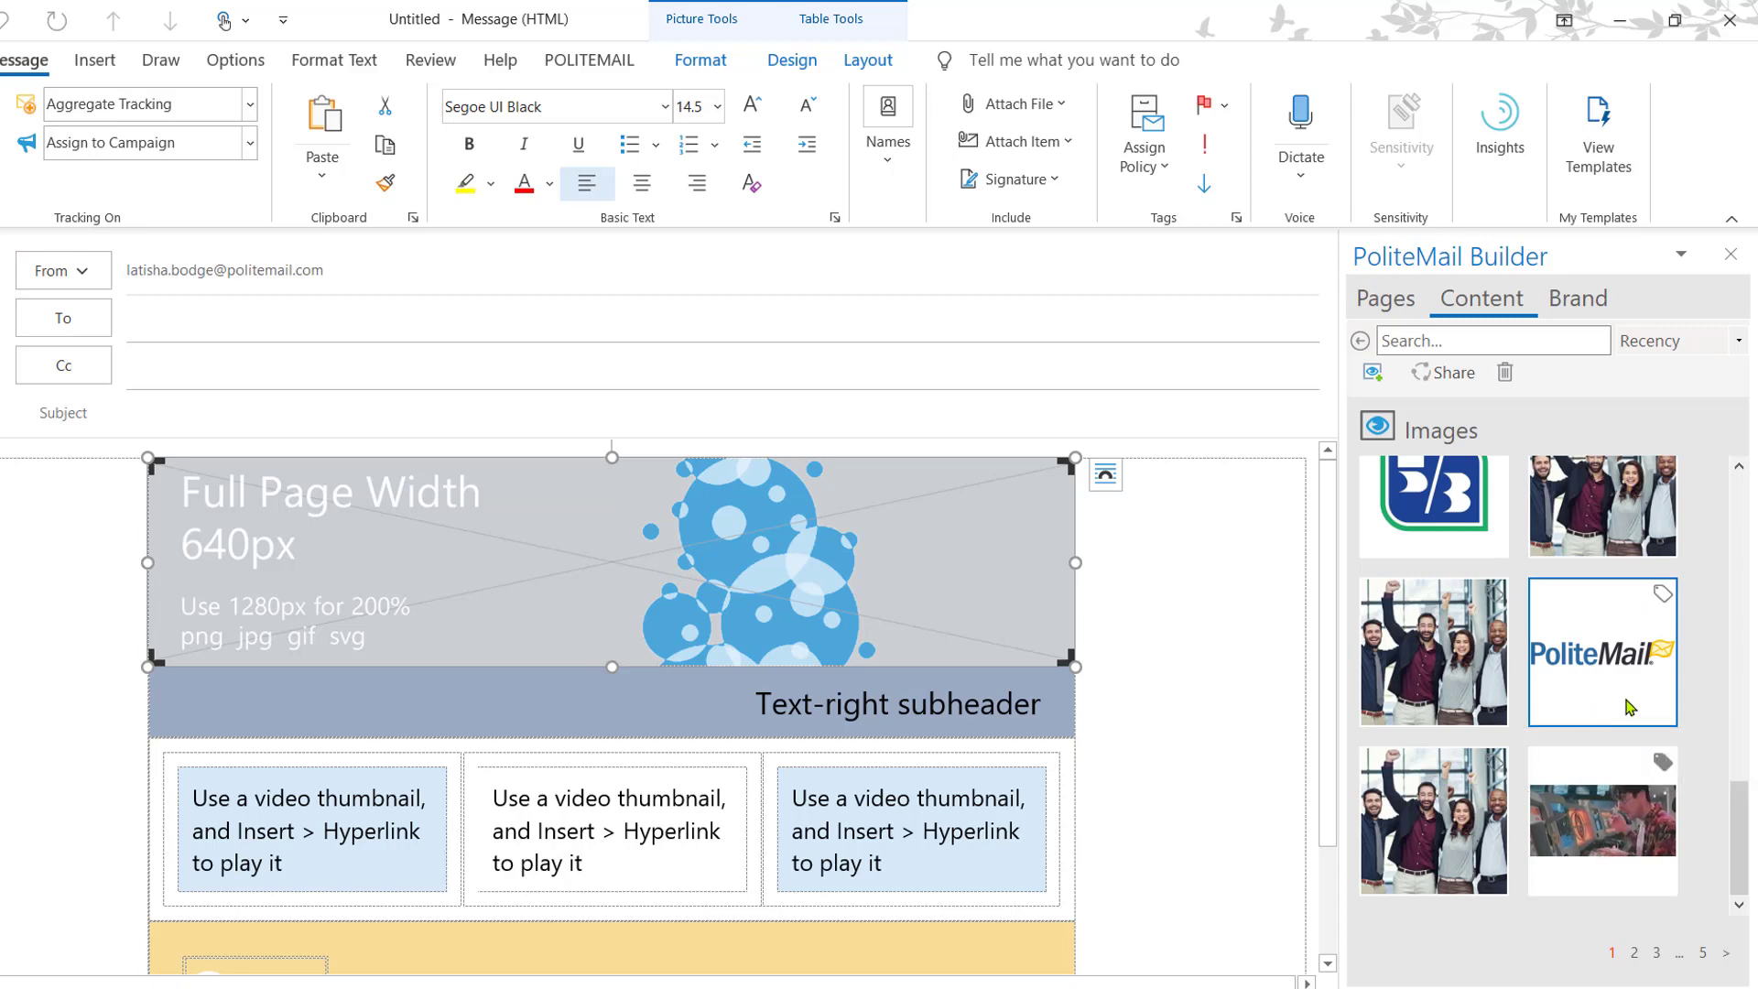
drag(1619, 707, 885, 581)
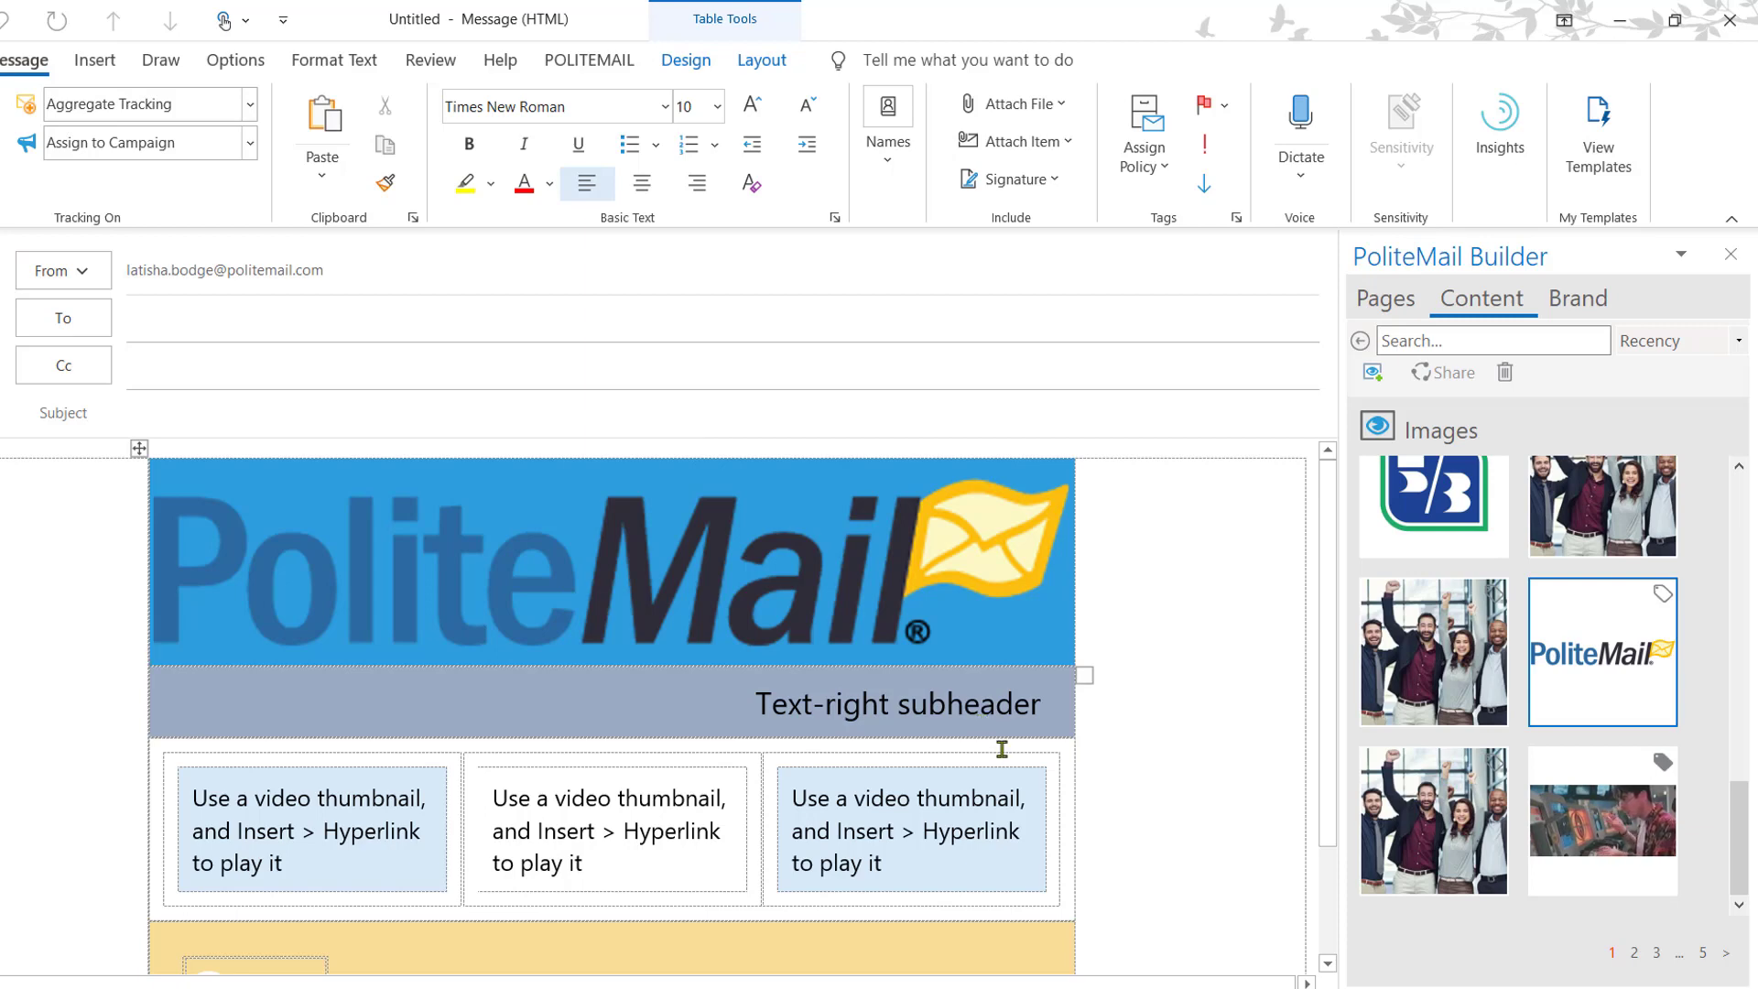
Step: Delete the "Text-right subheader" placeholder text from the subheader bar
click(1044, 704)
drag(967, 711, 754, 703)
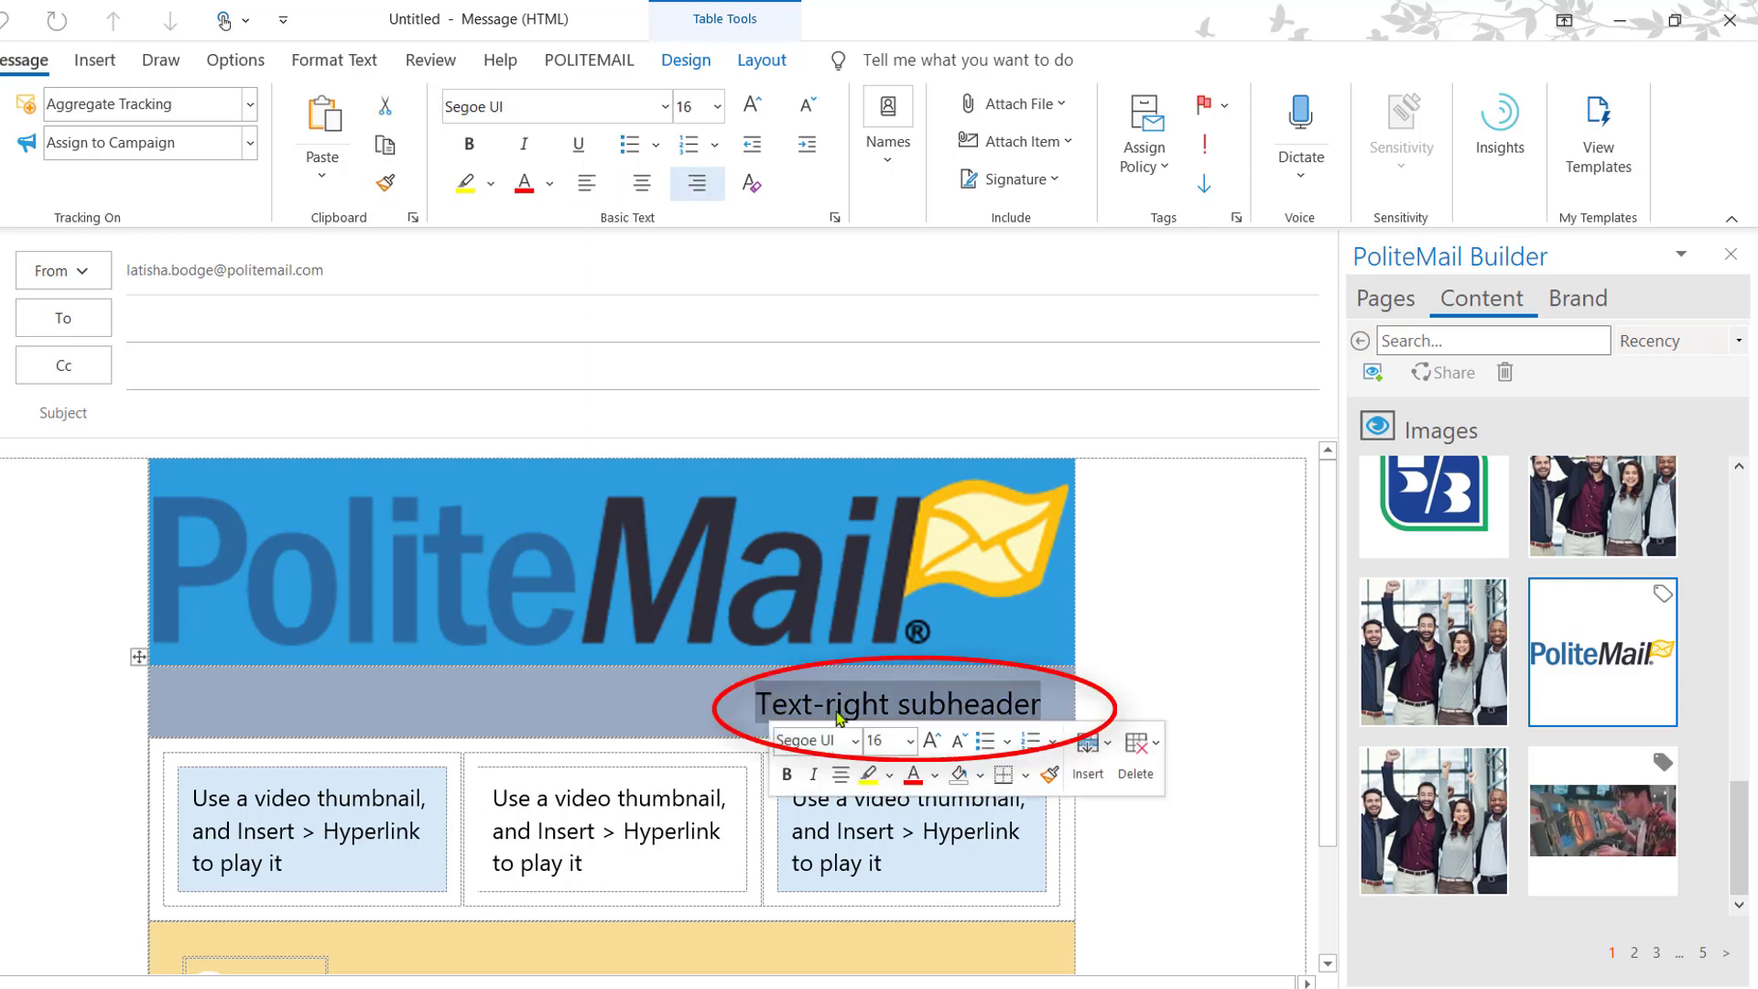
key(Delete)
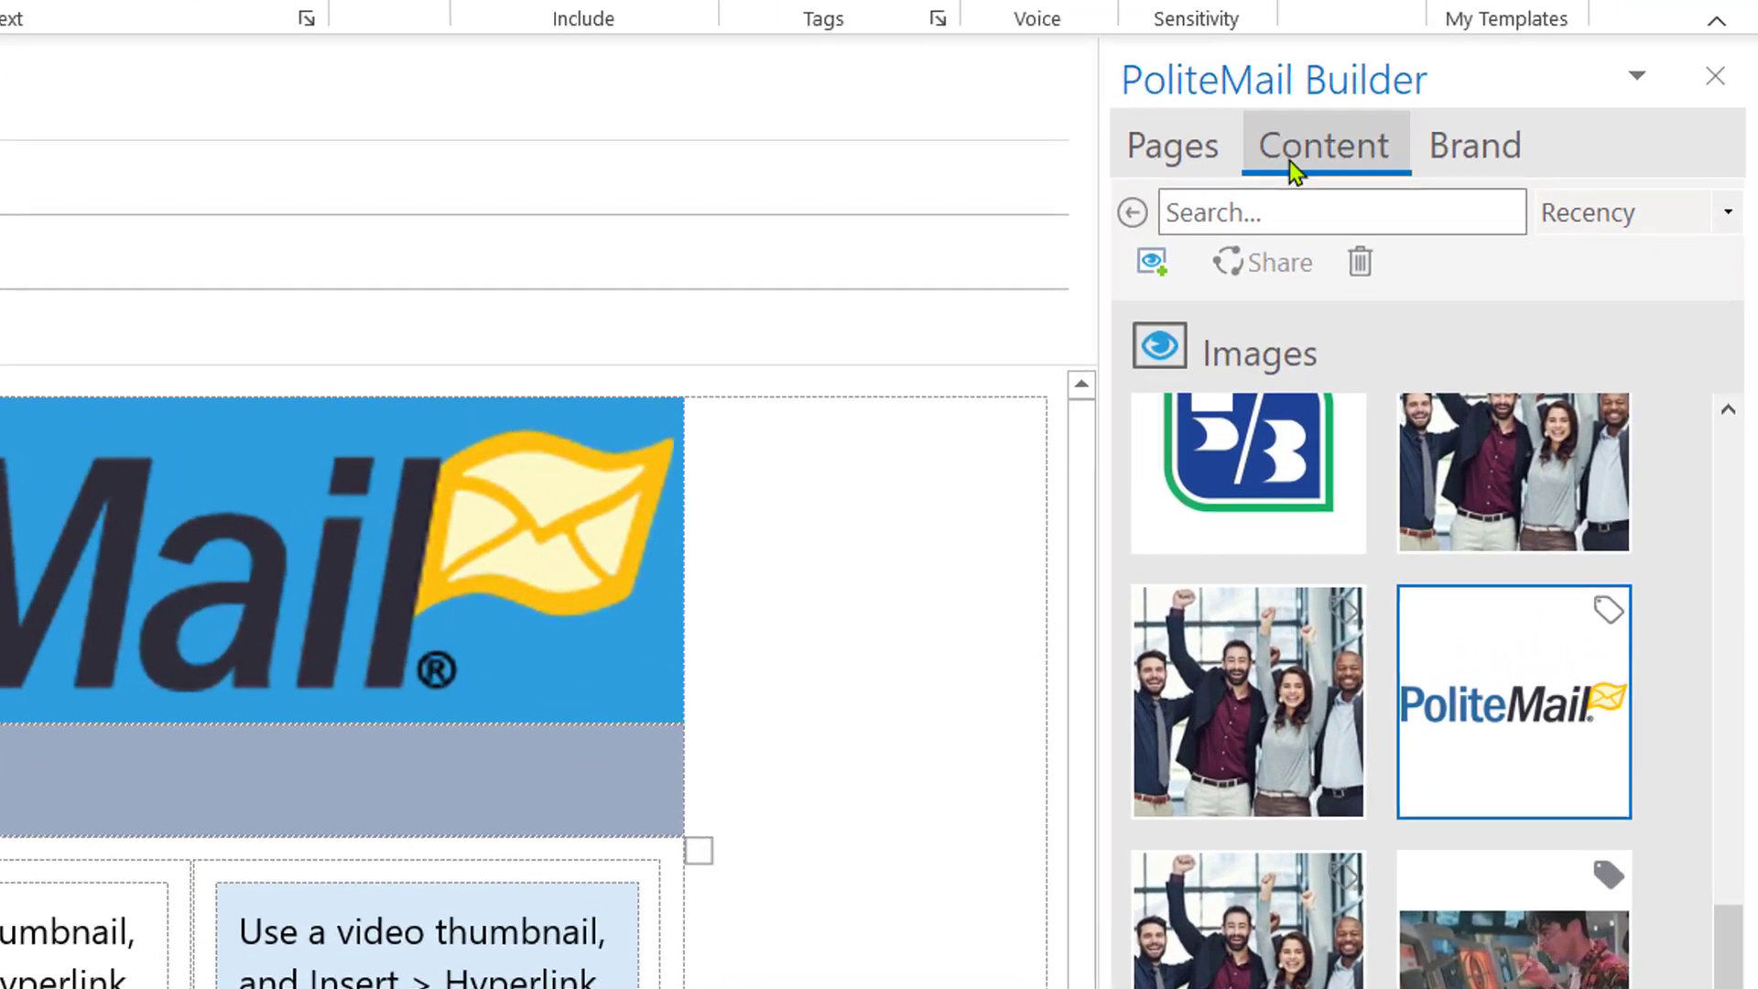
Step: Insert the PoliteMail User Training Manual 4.9.2 PDF as a smart attachment link in the empty subheader bar
click(1460, 304)
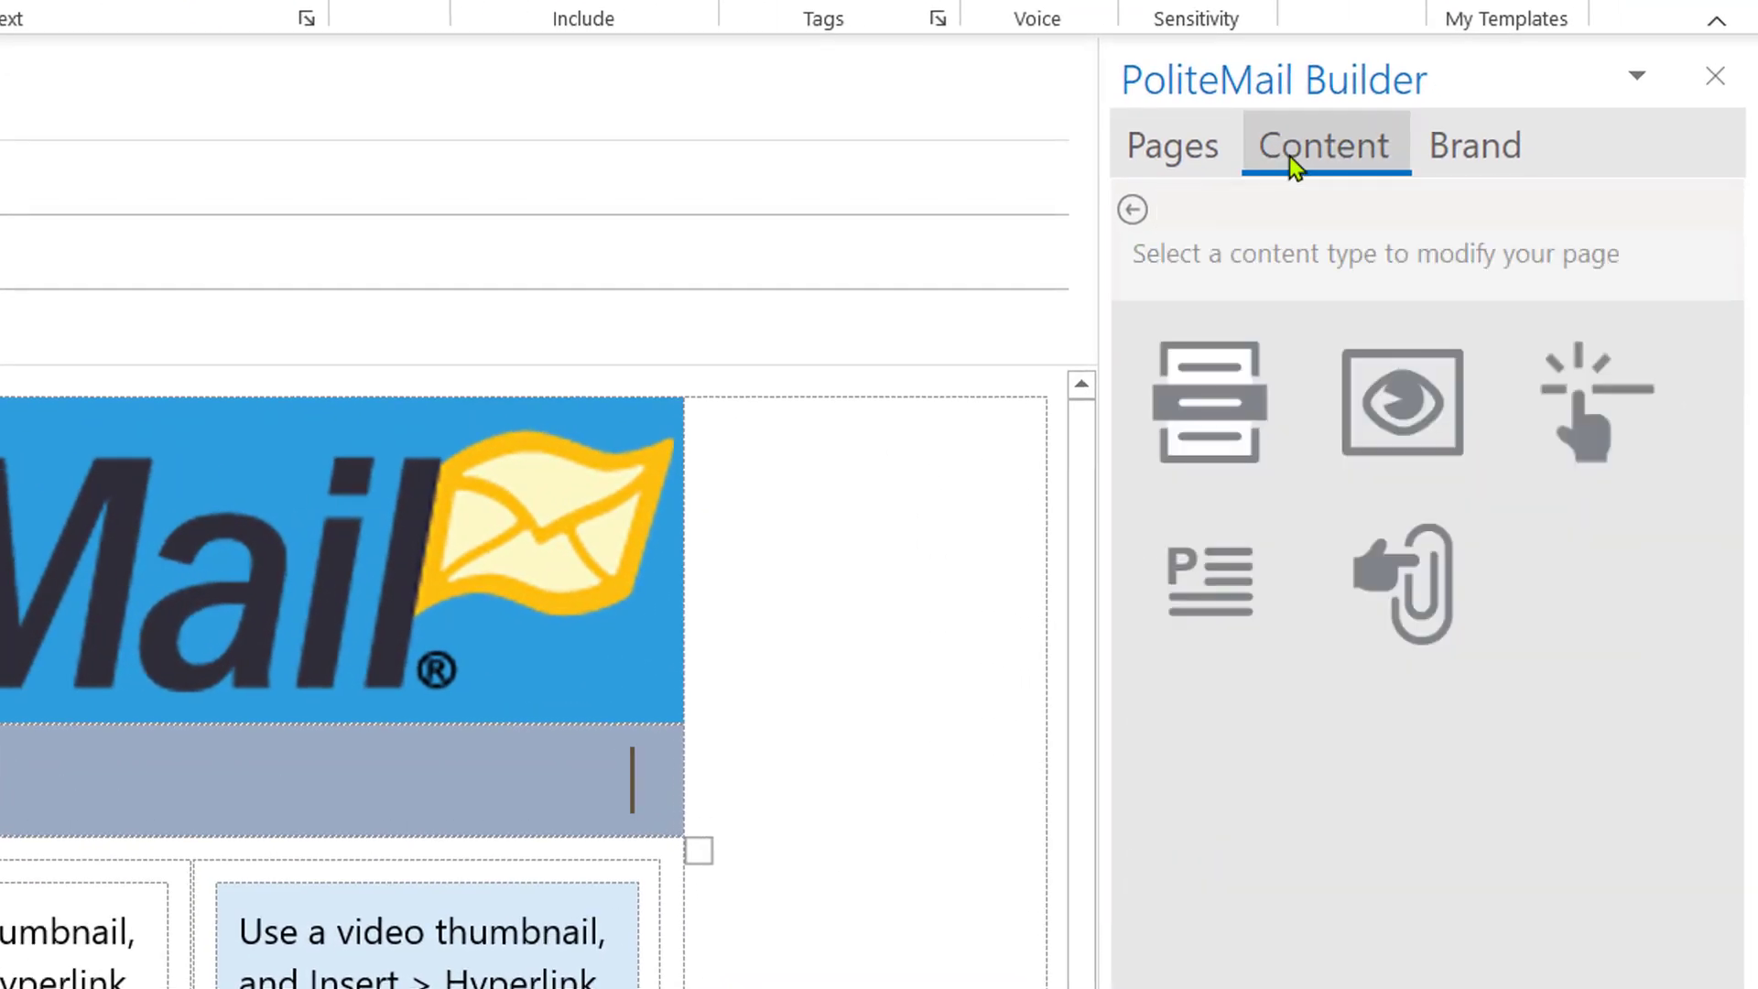
click(1423, 604)
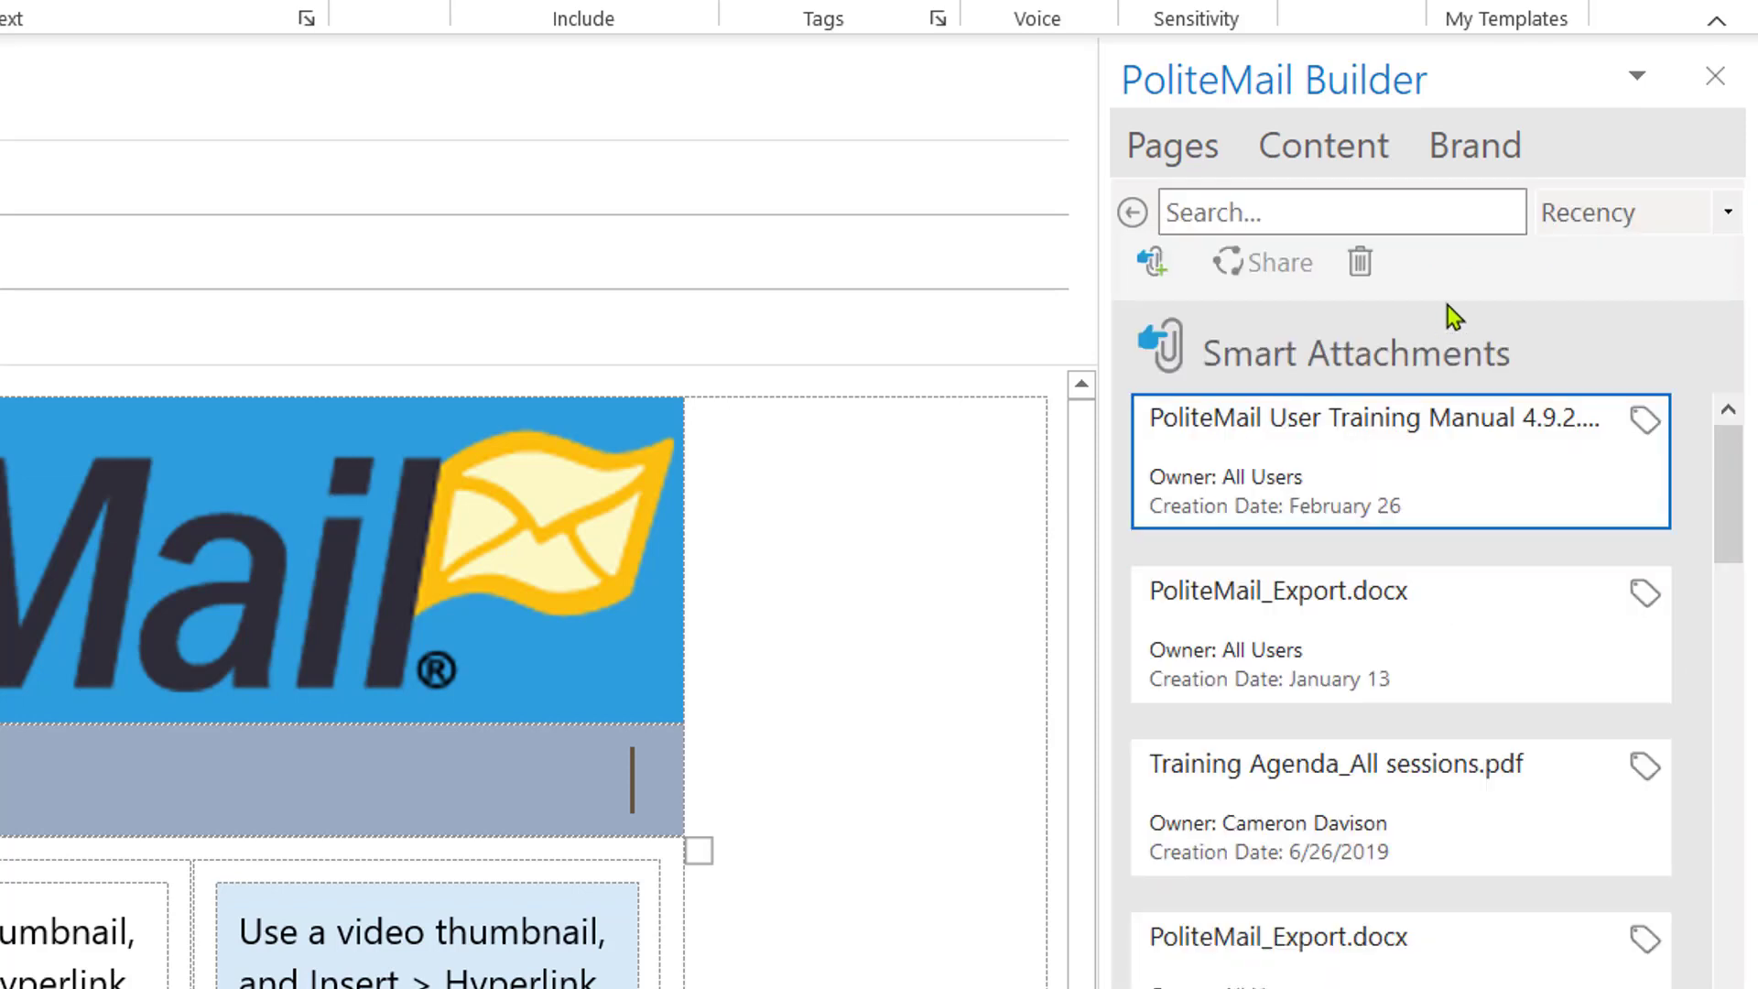
scroll(1470, 568, down, 2)
scroll(1470, 577, down, 10)
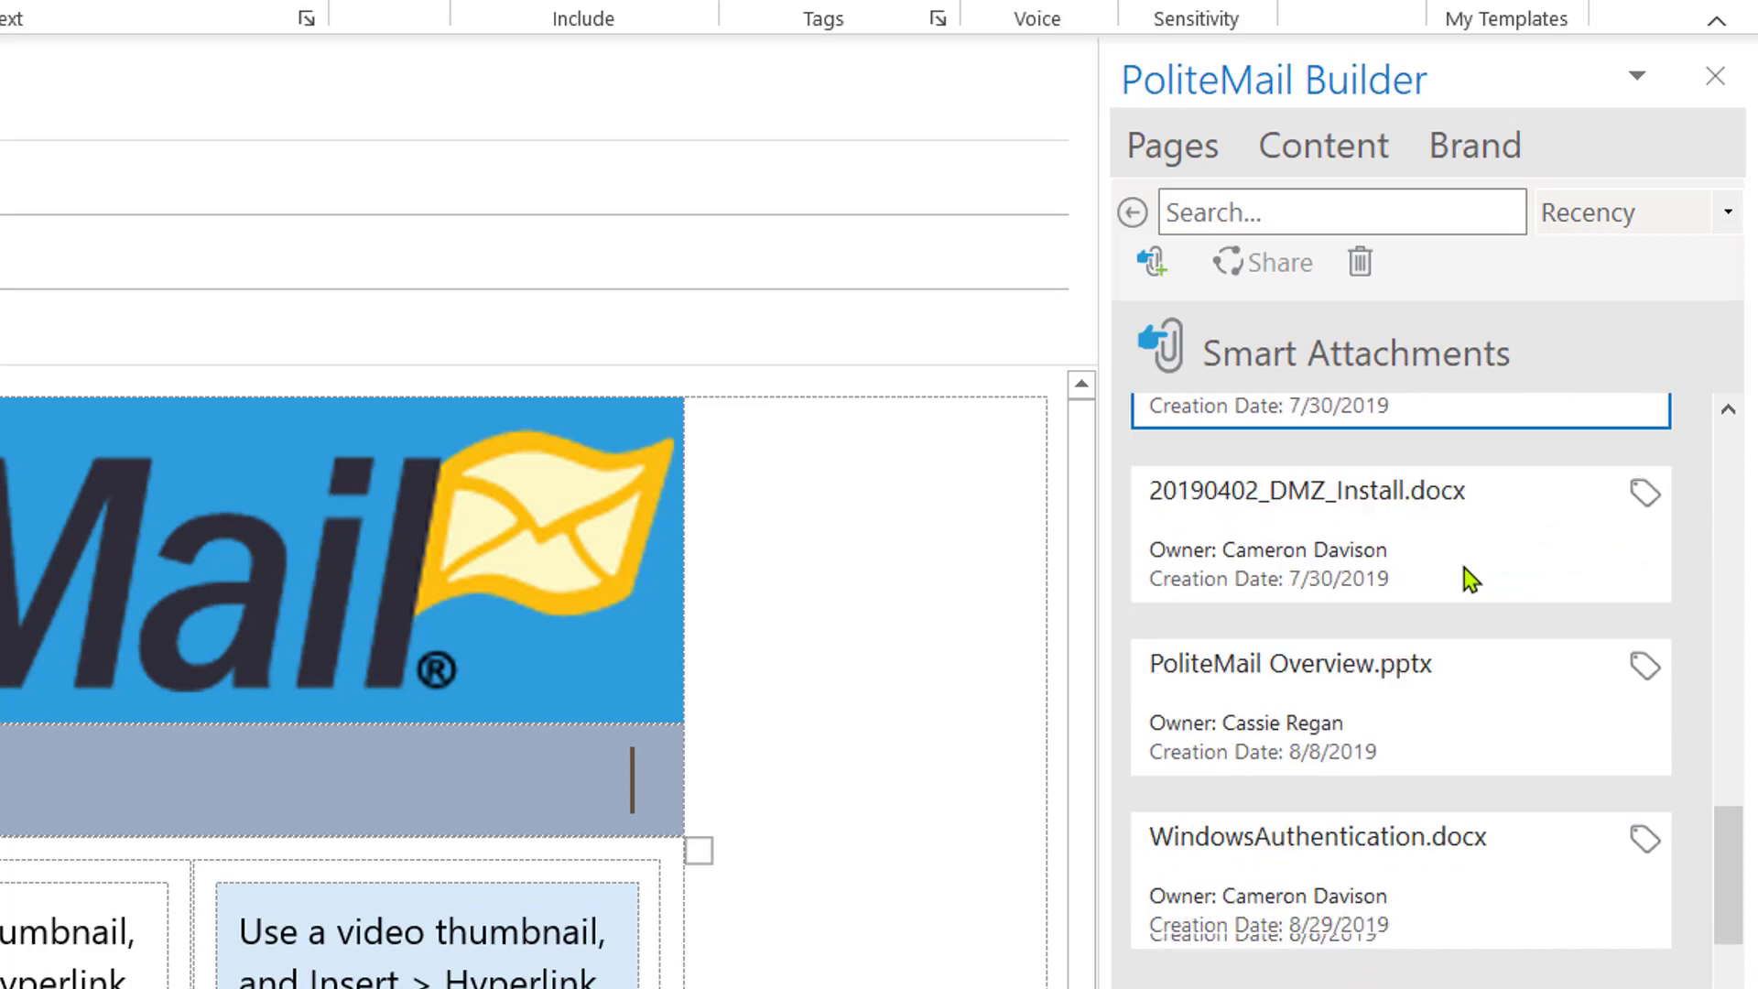
scroll(1491, 620, up, 10)
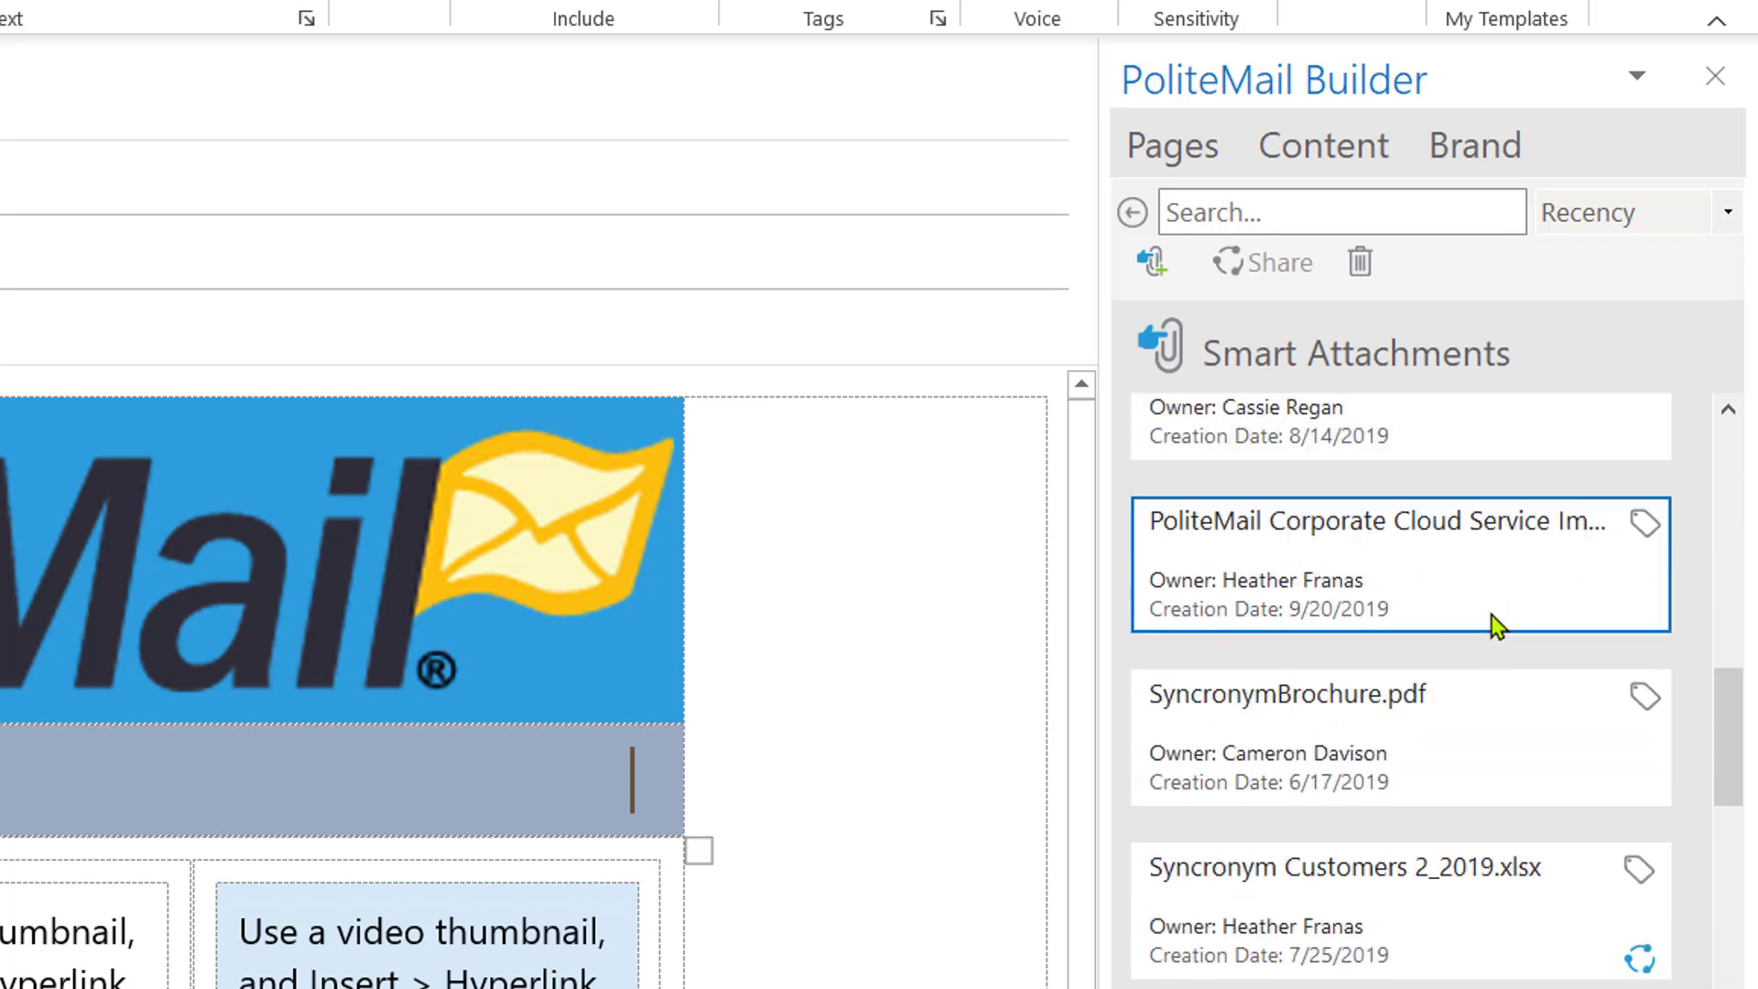
scroll(1454, 580, up, 2)
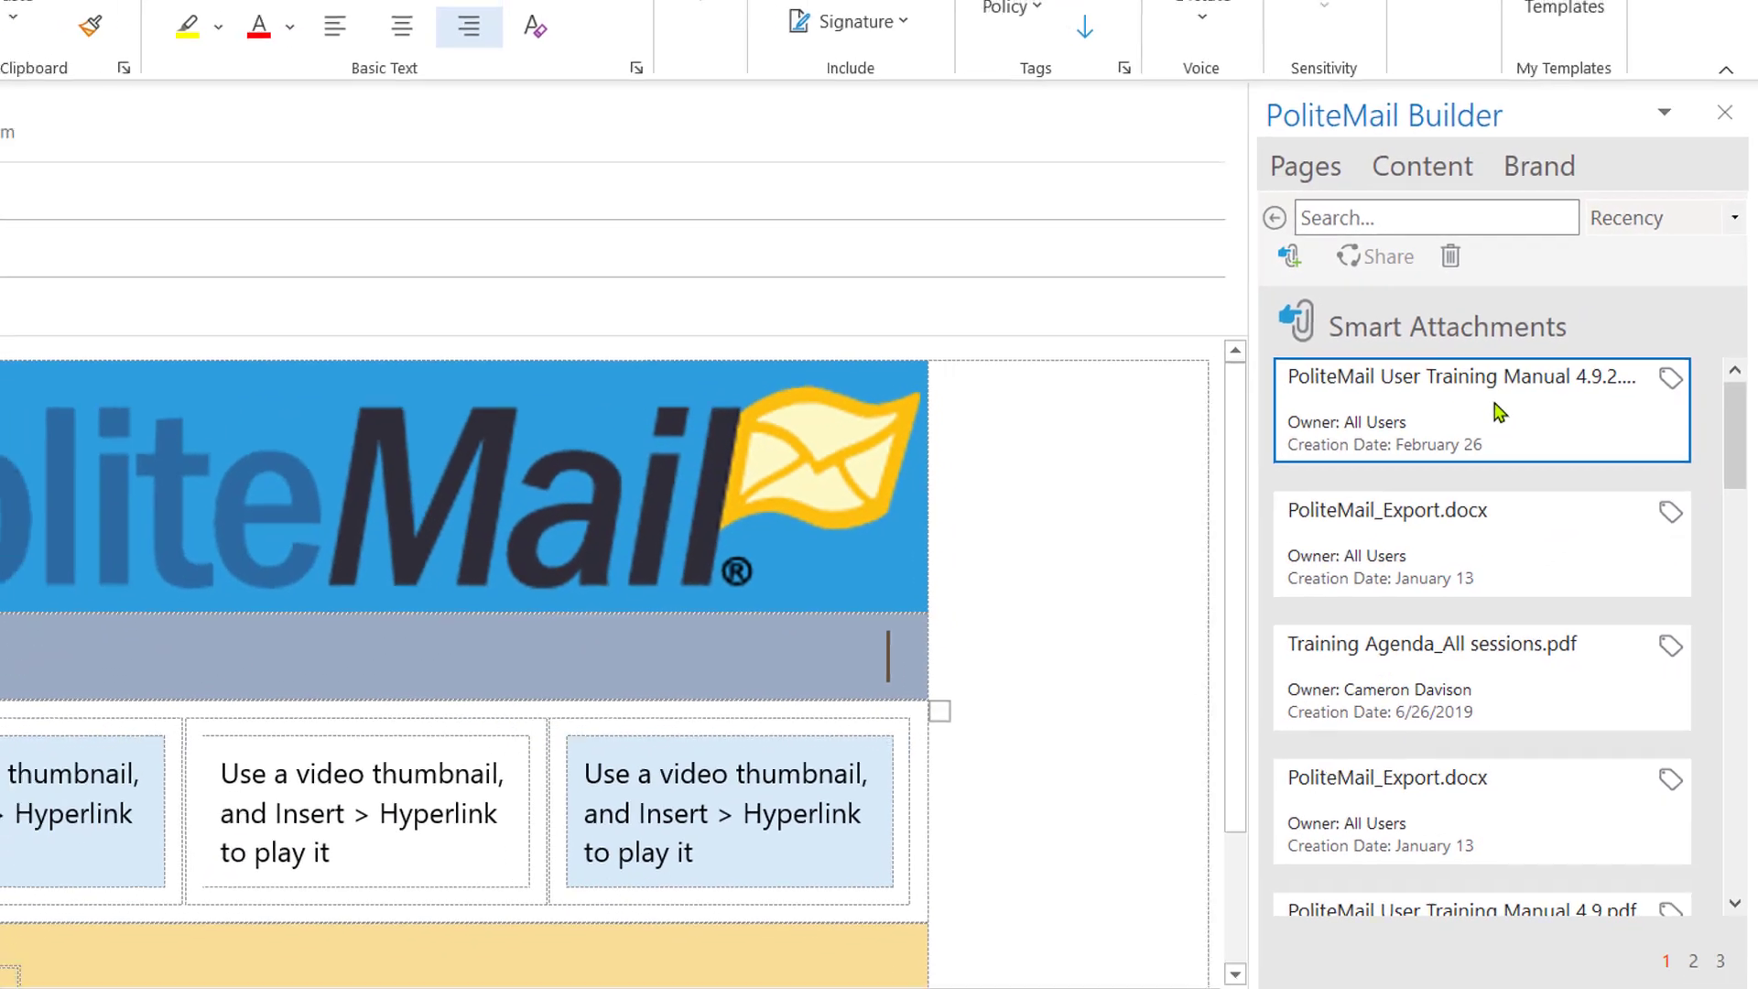
click(1421, 458)
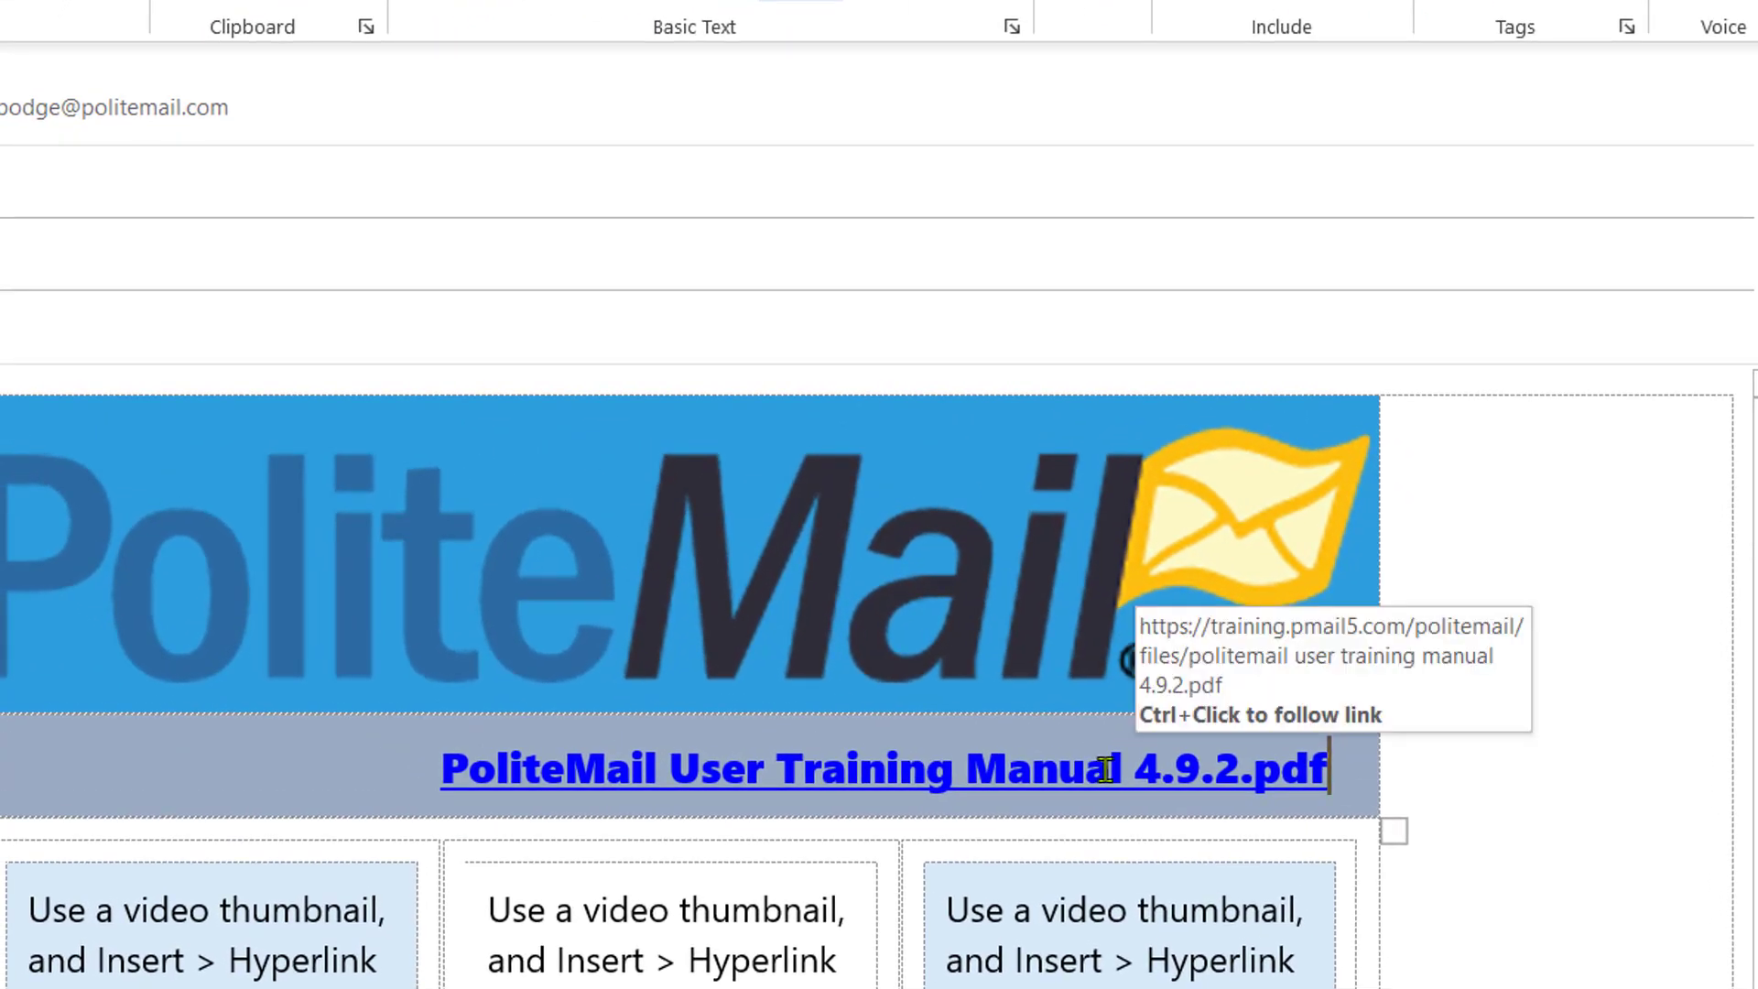
Step: Change the display text of the training manual hyperlink in the subheader to "Click Here"
click(1109, 767)
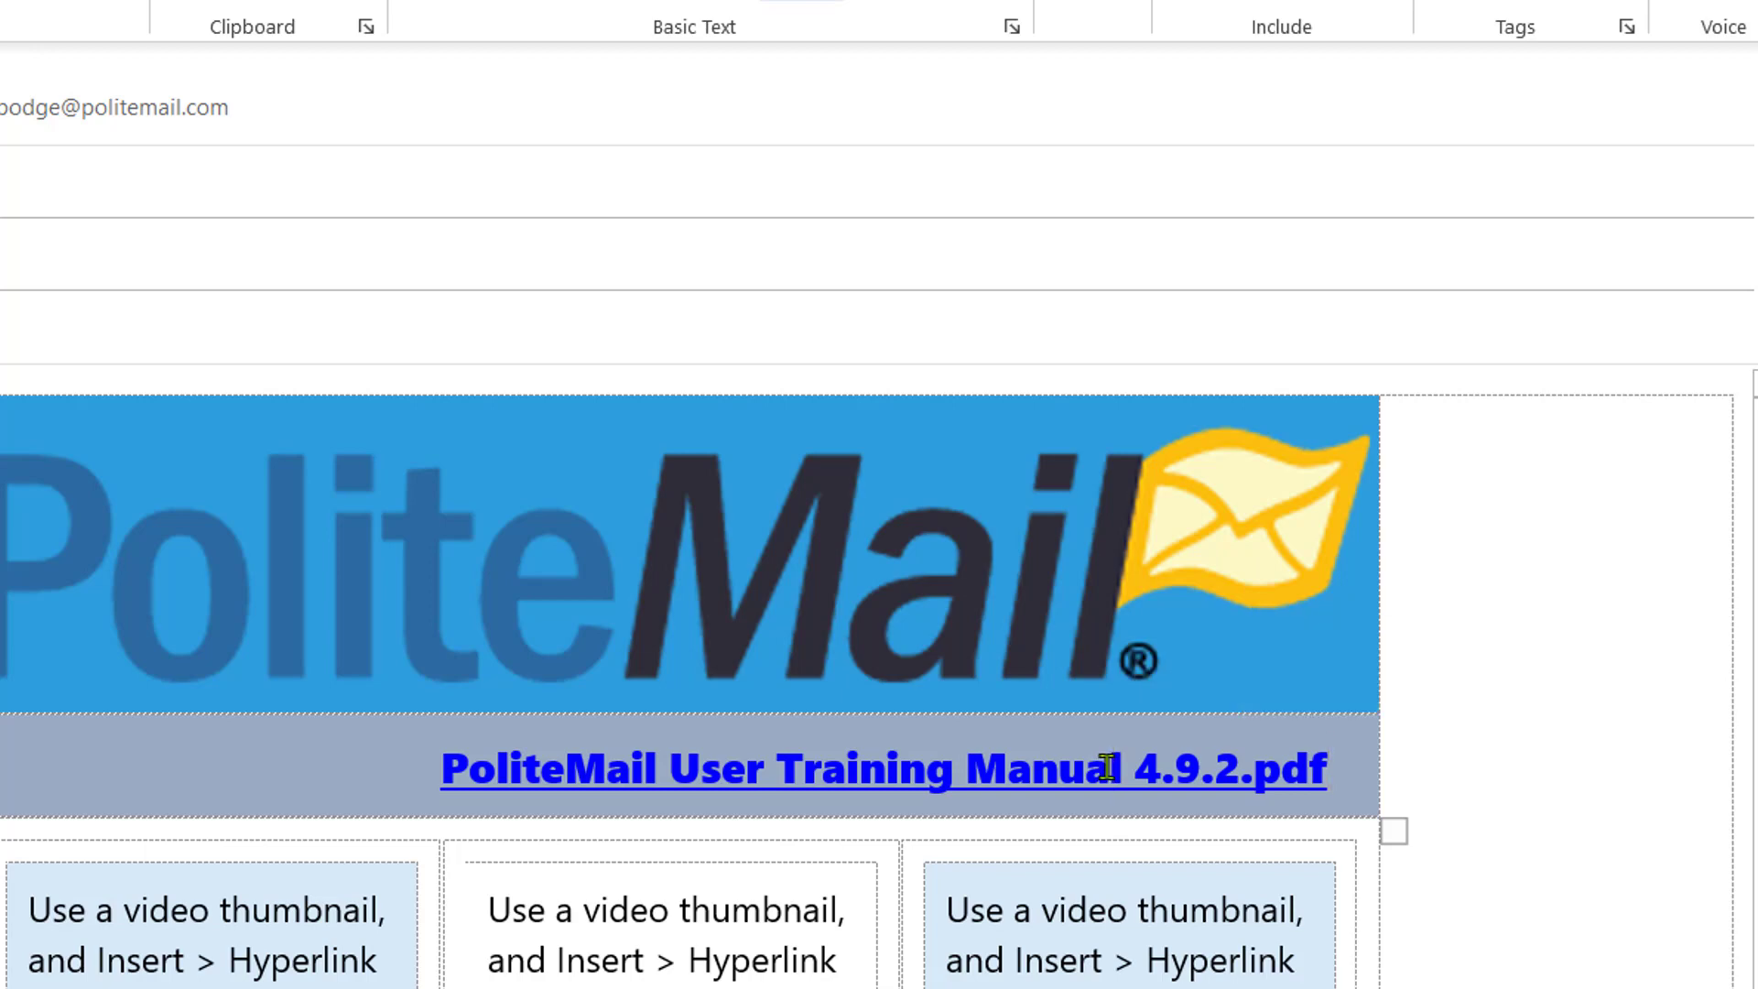
right_click(1109, 767)
click(1268, 81)
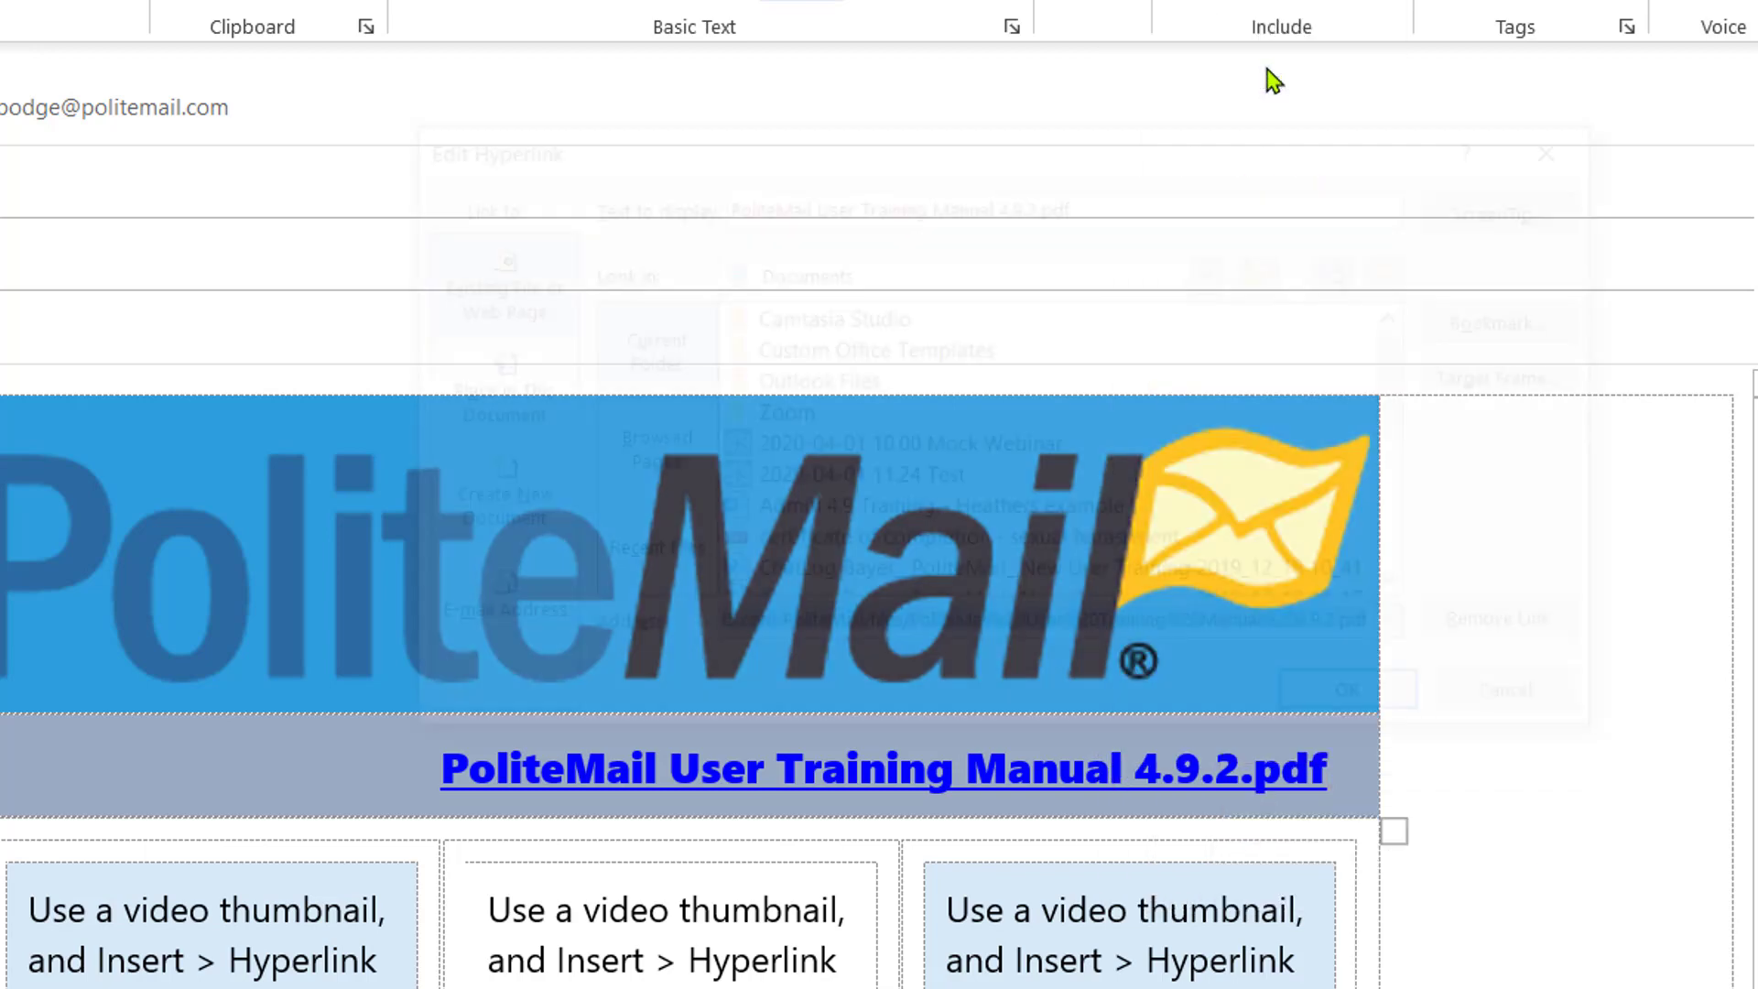
drag(1080, 202, 589, 168)
text(Click Here)
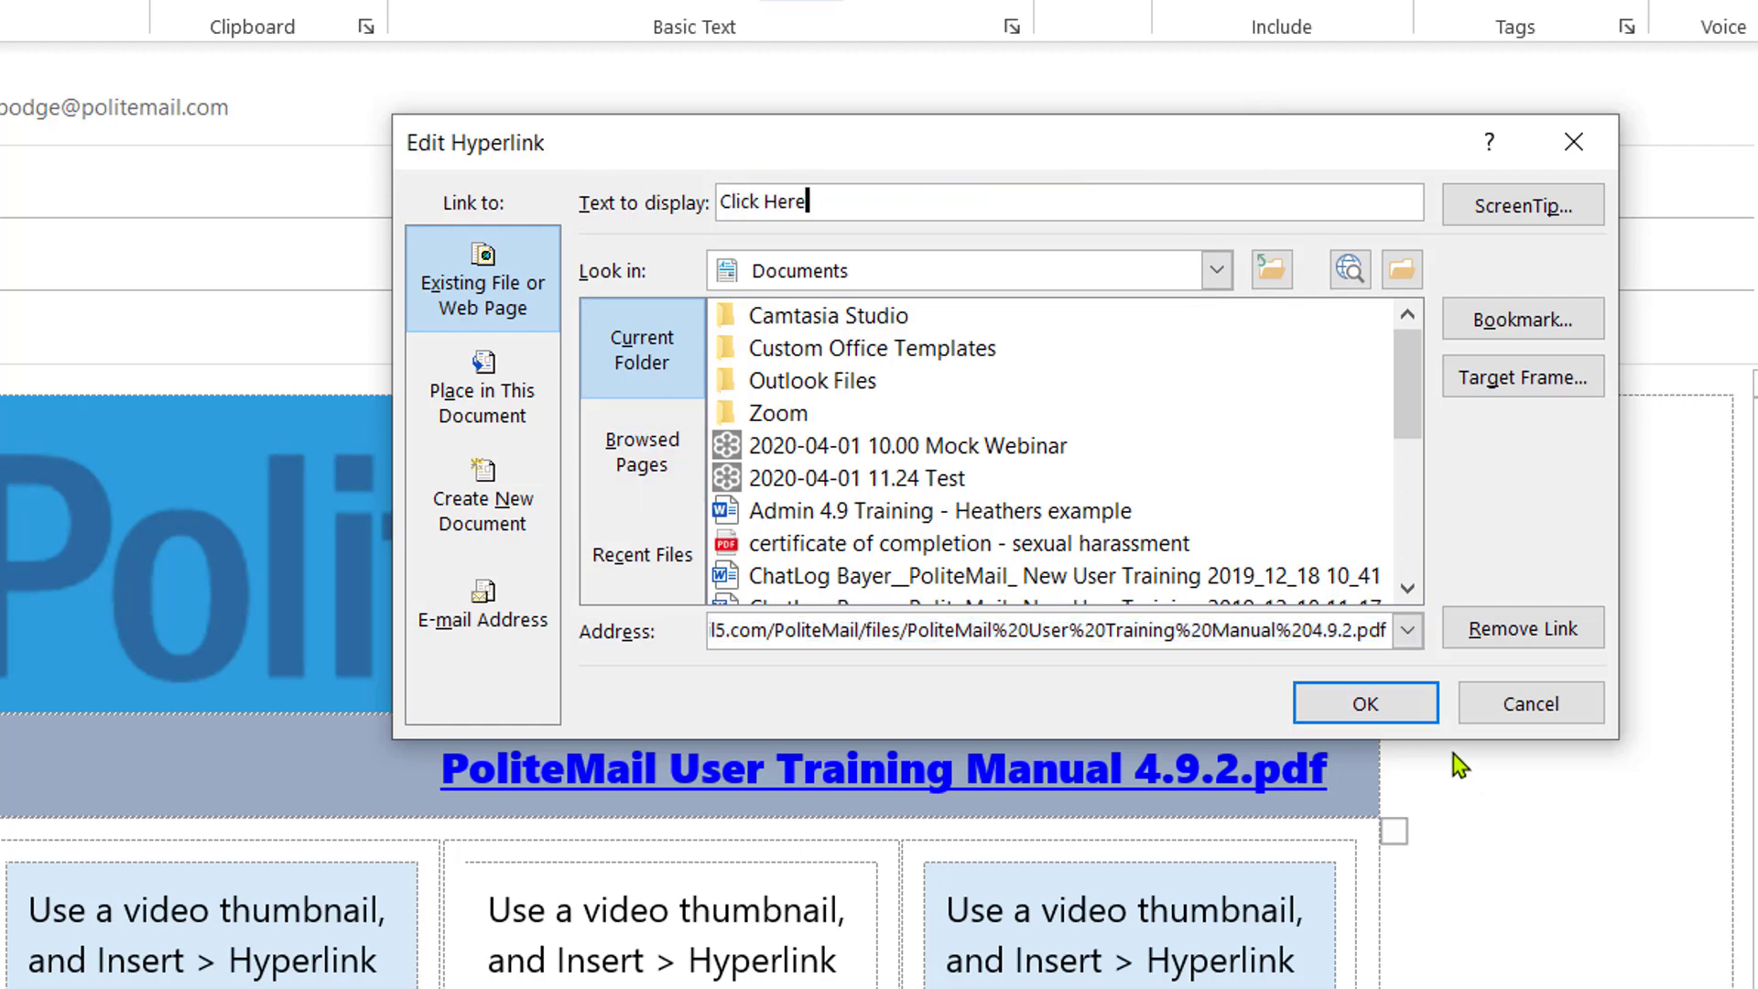
click(1410, 703)
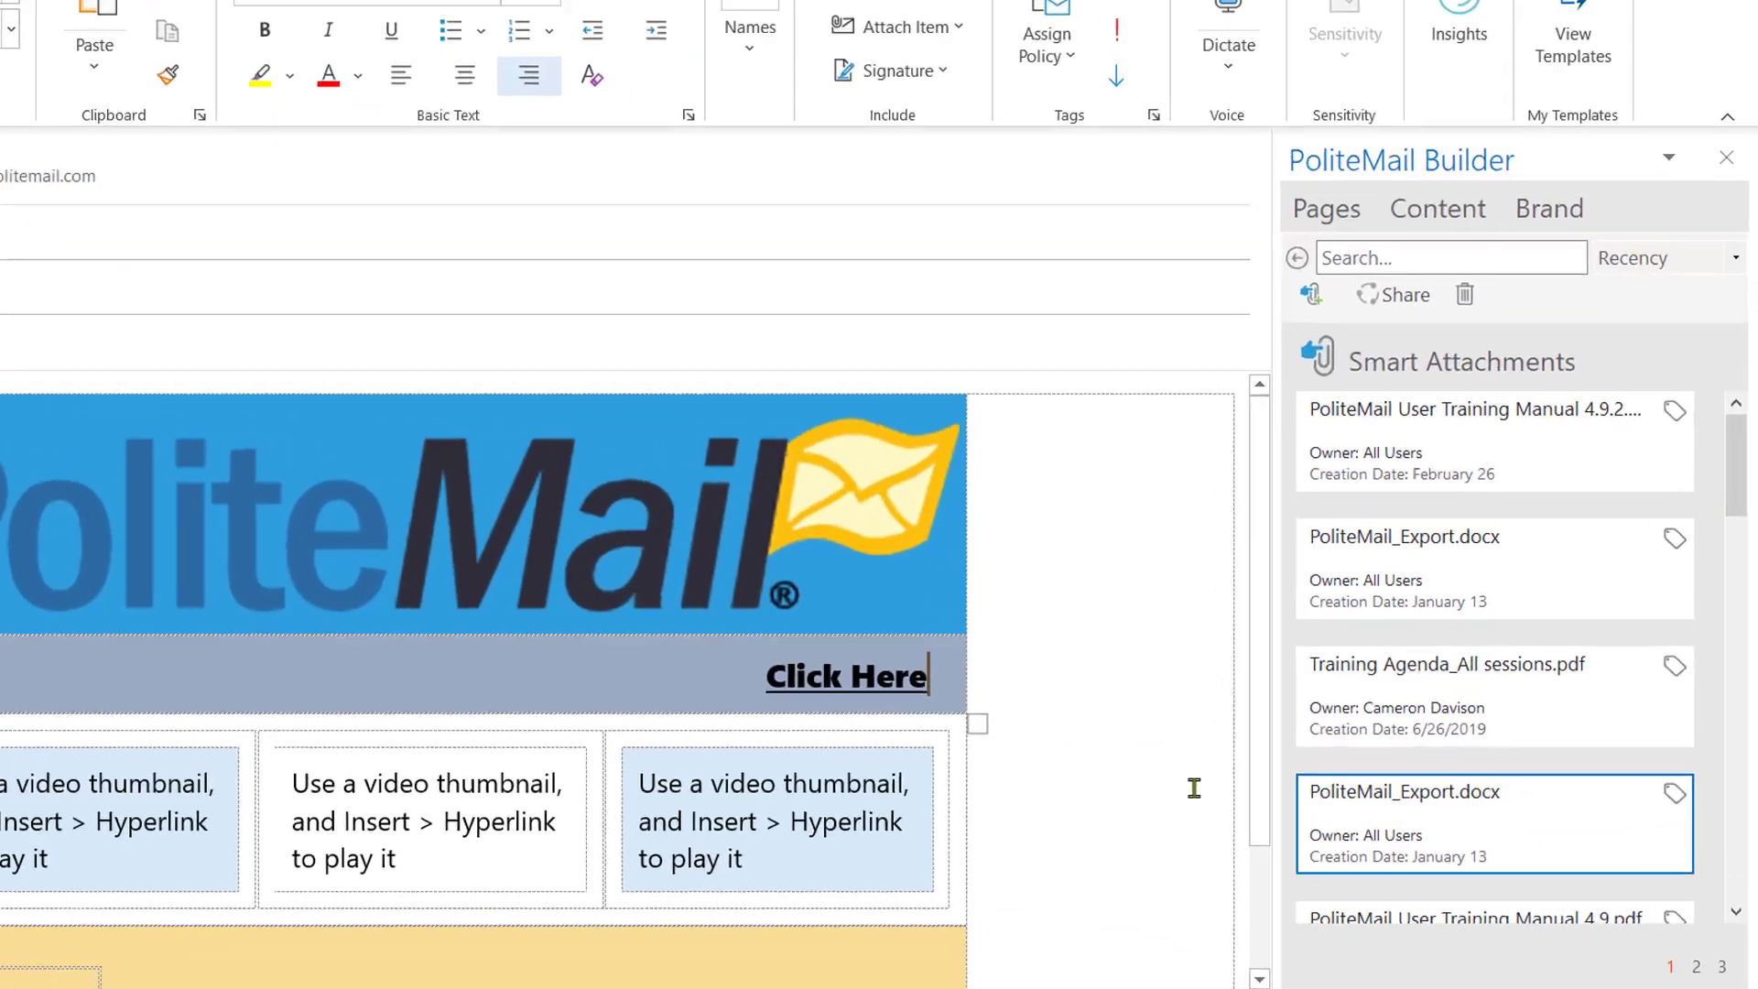
Step: Start saving the page as a template, enable sharing for it, and cancel without saving
click(1336, 206)
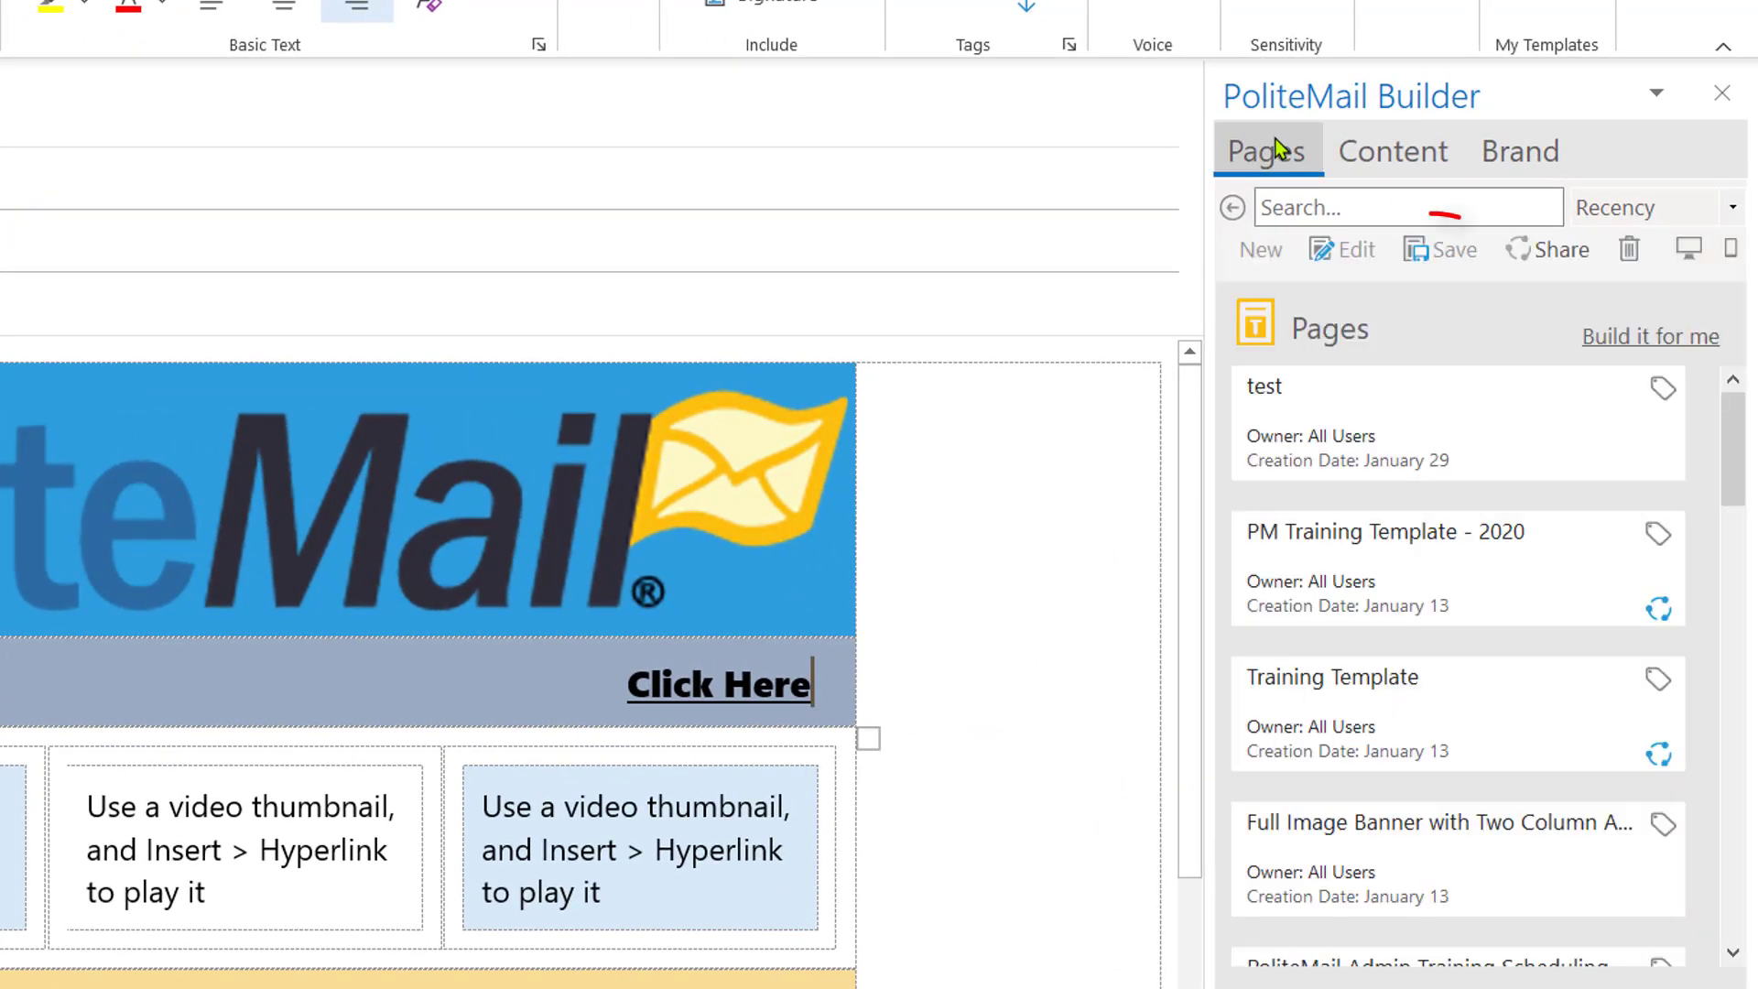
click(1454, 256)
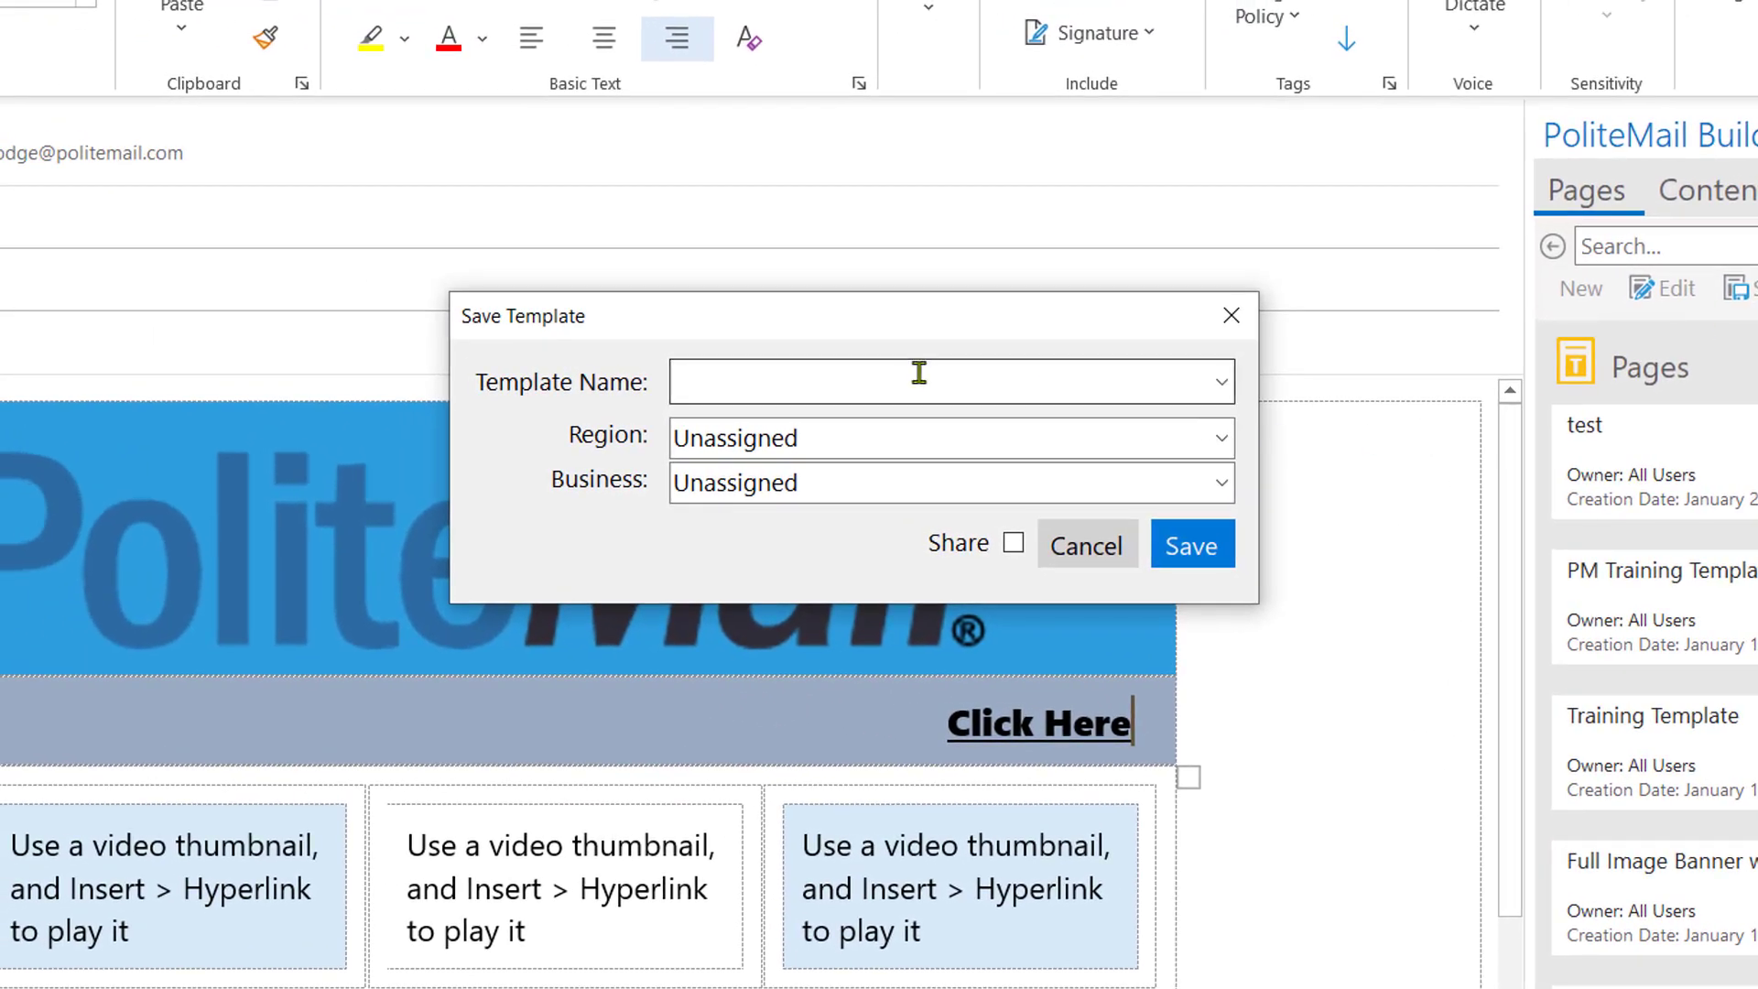
click(599, 334)
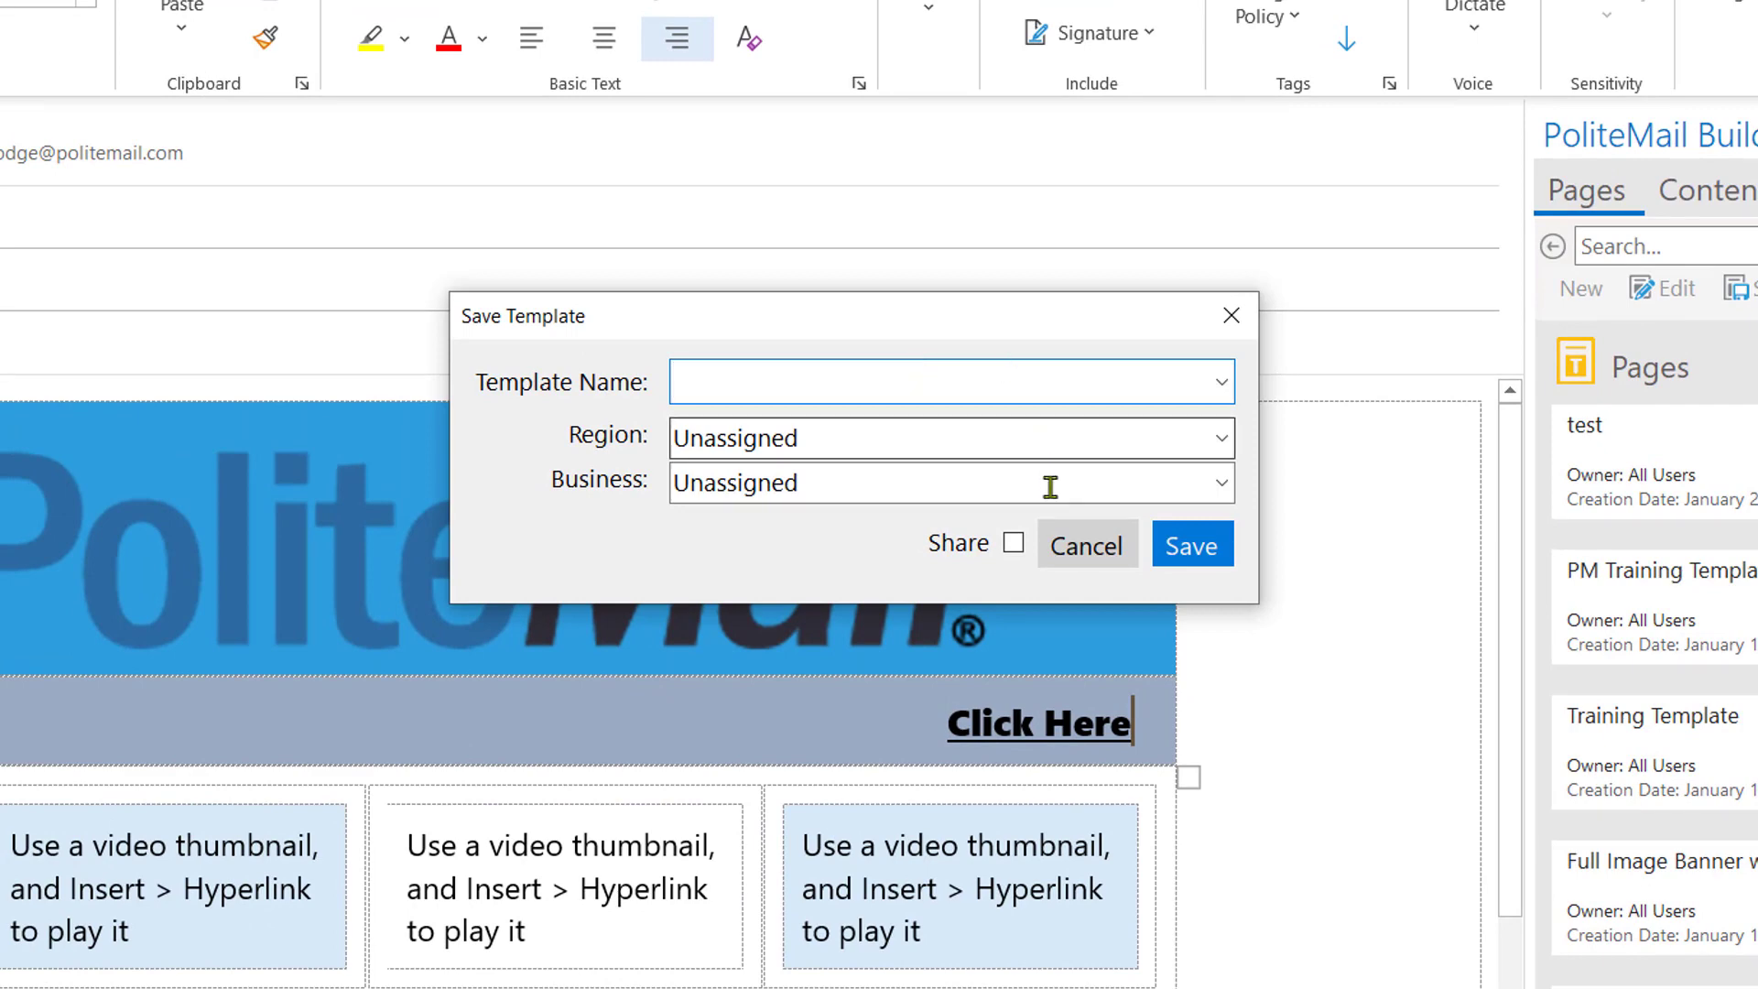
click(1013, 544)
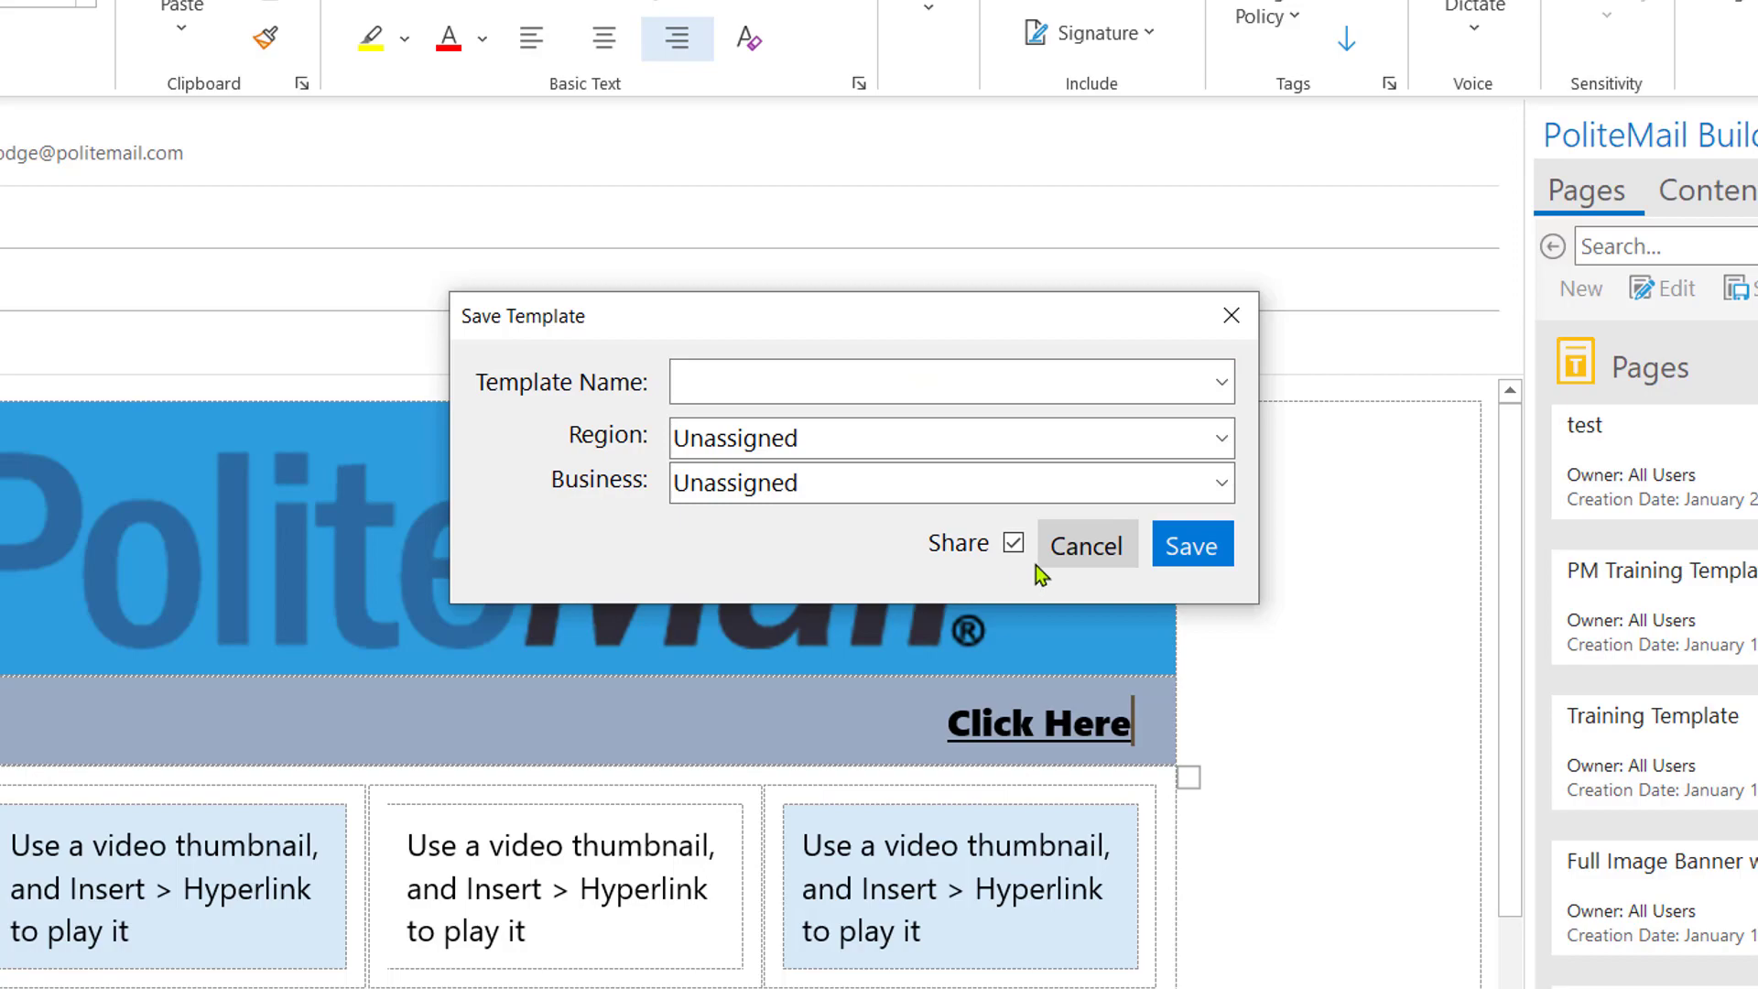
click(1071, 557)
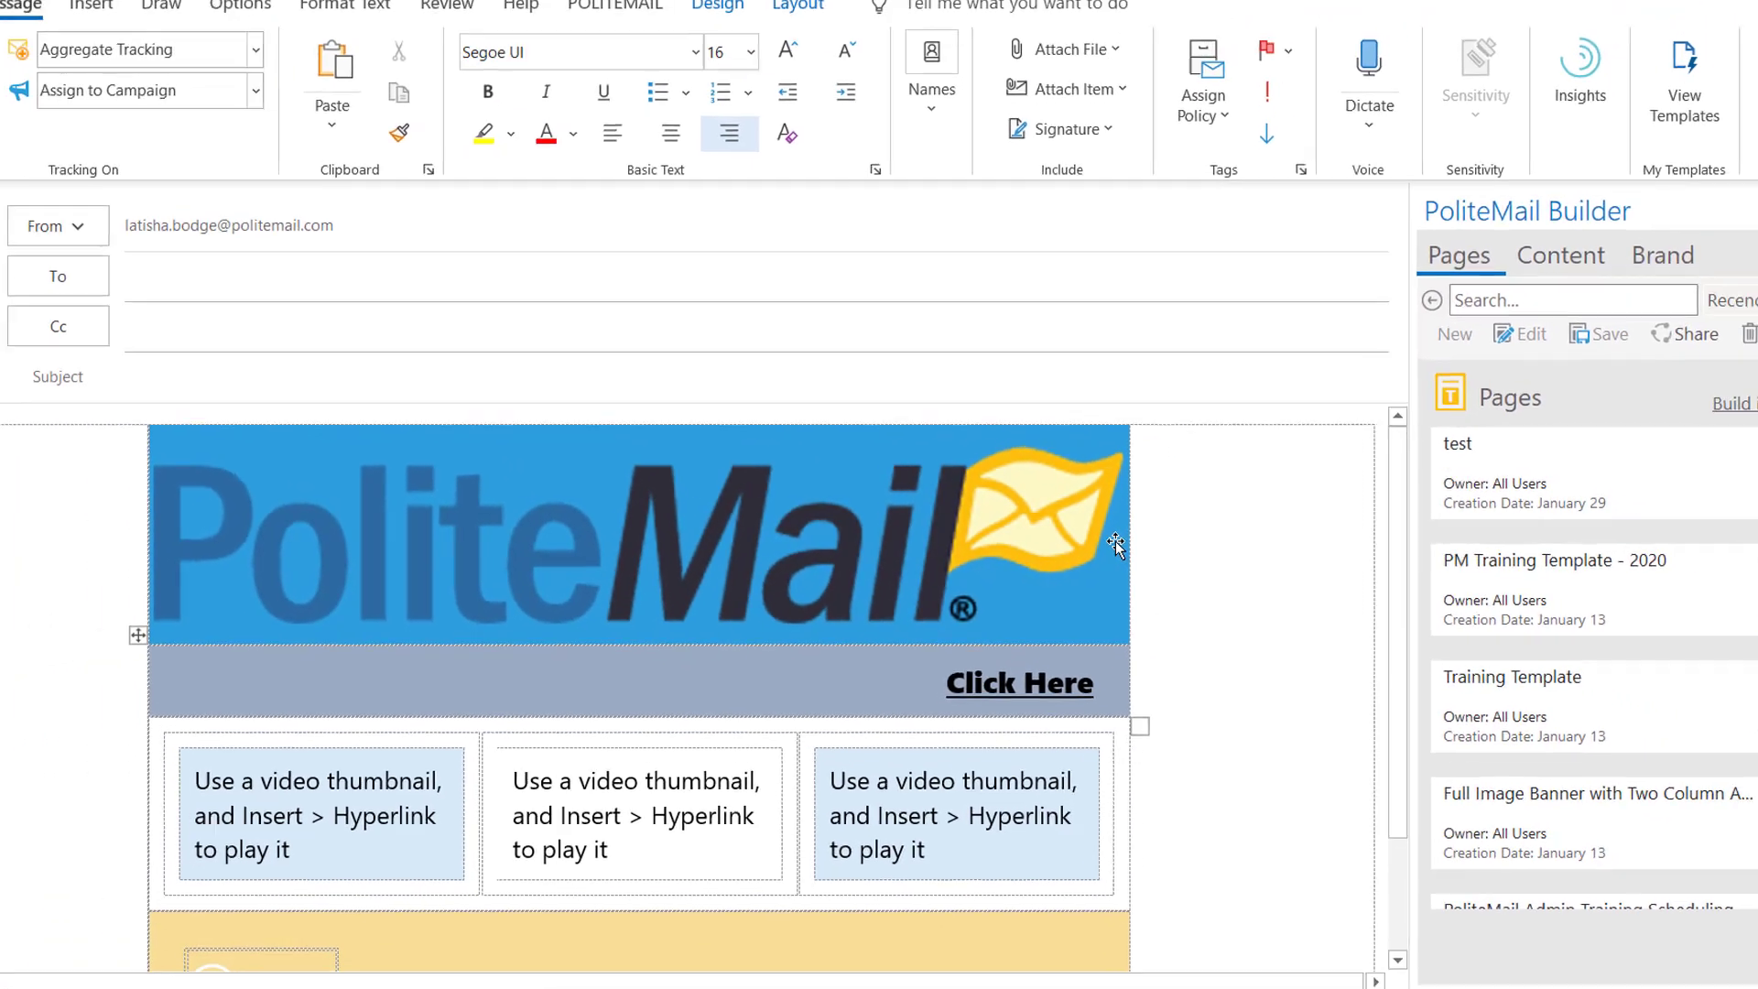